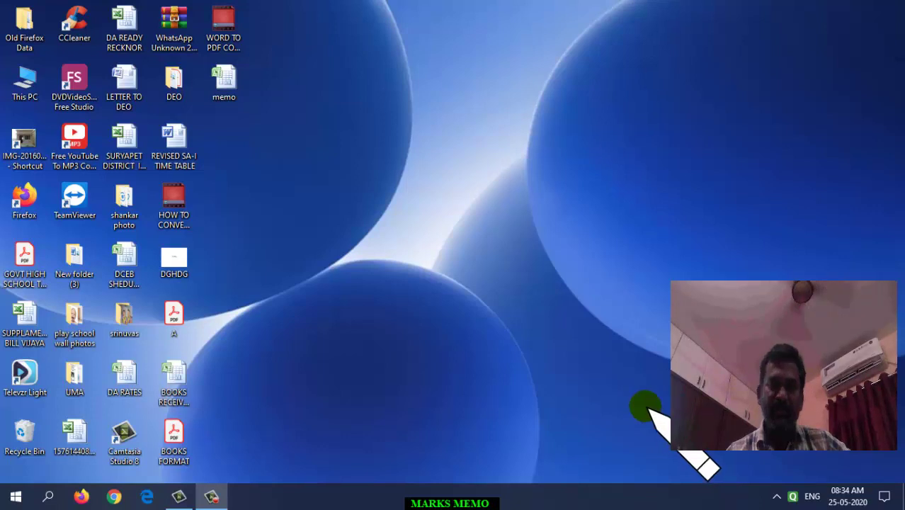
Refresh the desktop icons twice.
right_click(562, 166)
left_click(599, 204)
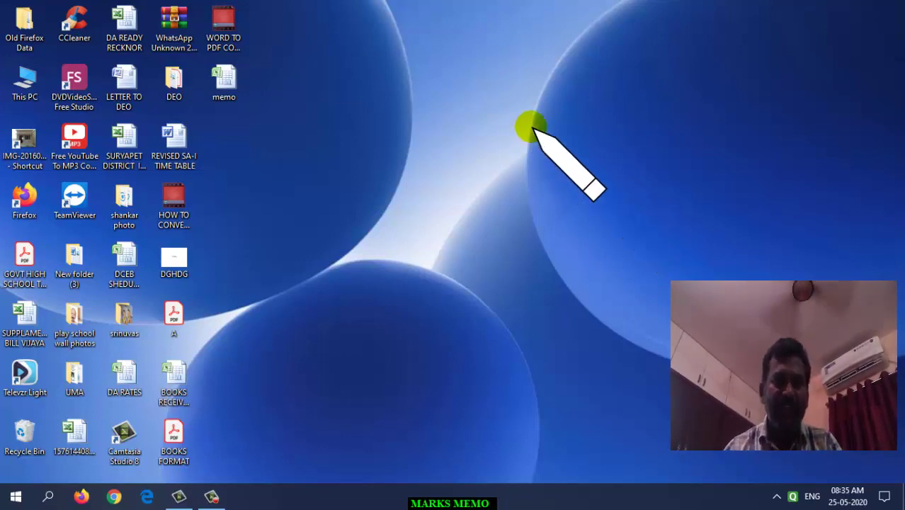
right_click(385, 125)
mouse_move(440, 152)
left_click(422, 164)
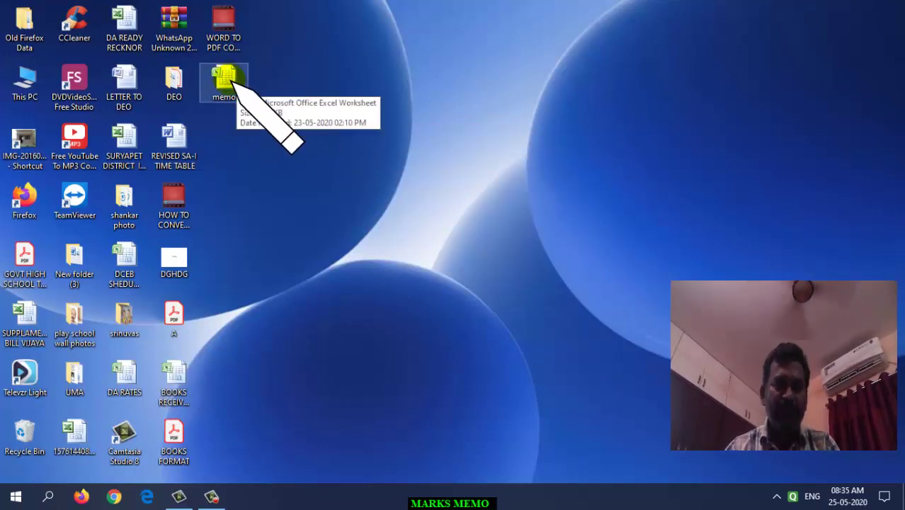
Open the memo workbook and view Sheet1's marks table of 8 students.
double_click(228, 81)
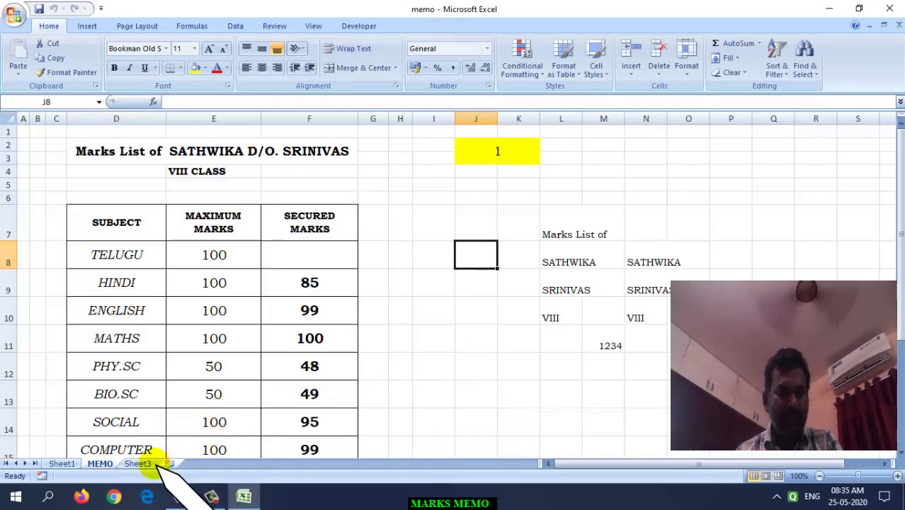
left_click(62, 464)
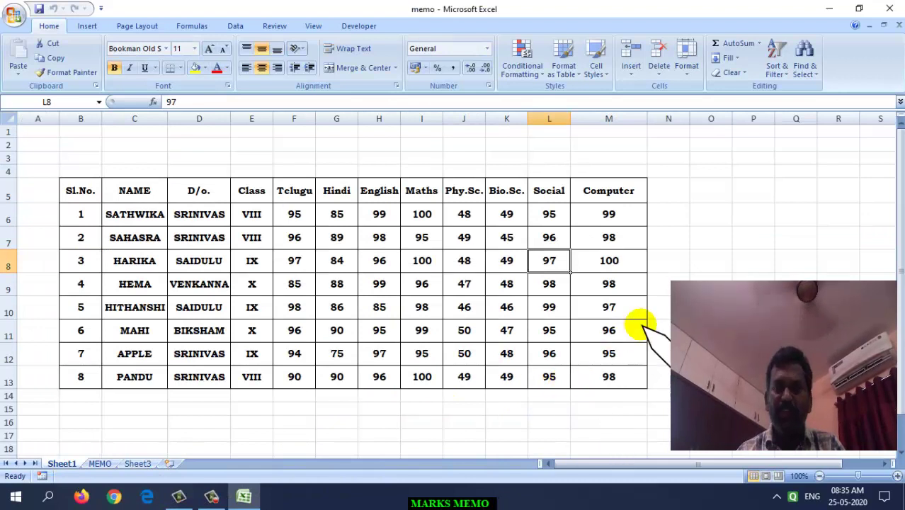
left_click(711, 281)
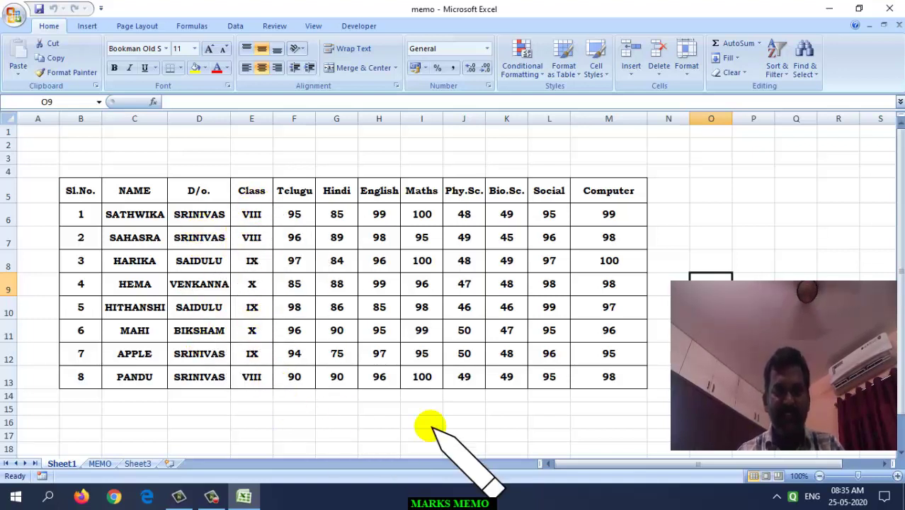
left_click(462, 435)
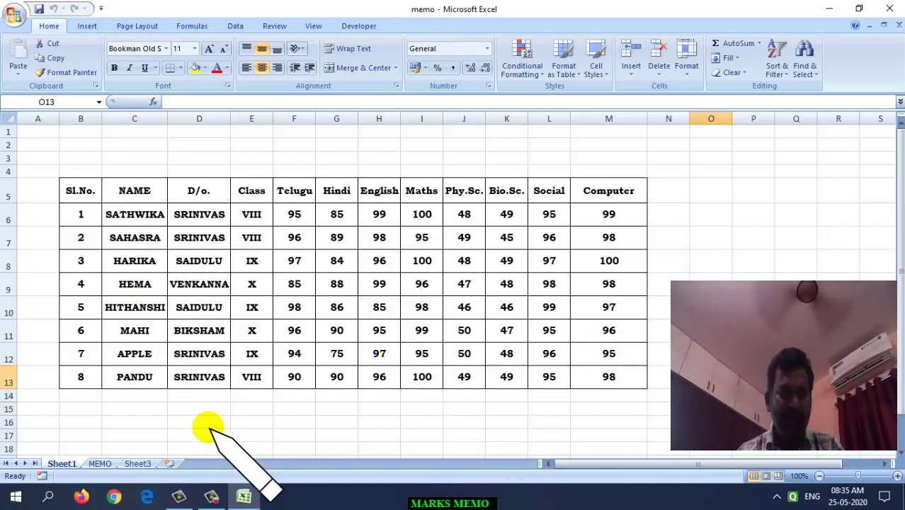
Switch to the MEMO sheet and look over the marks memo layout.
left_click(103, 464)
left_click(471, 337)
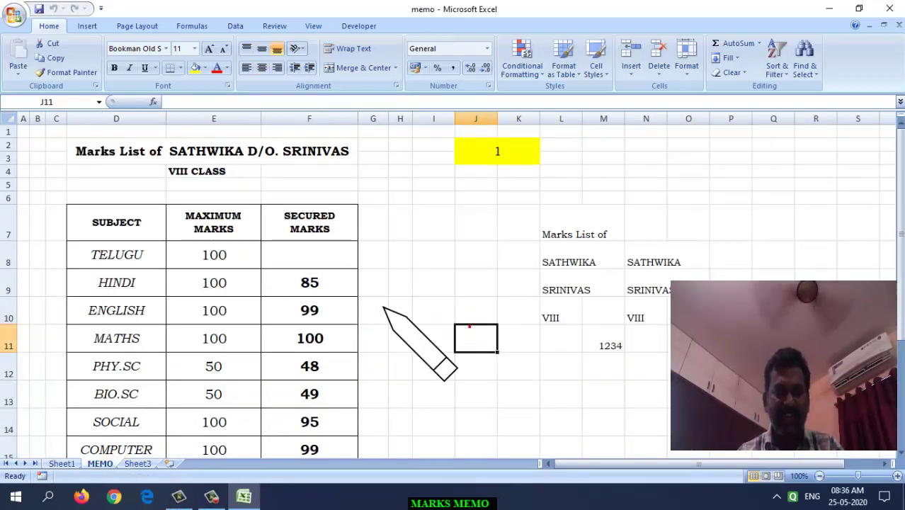
scroll(323, 307, "down", 3)
scroll(301, 316, "up", 3)
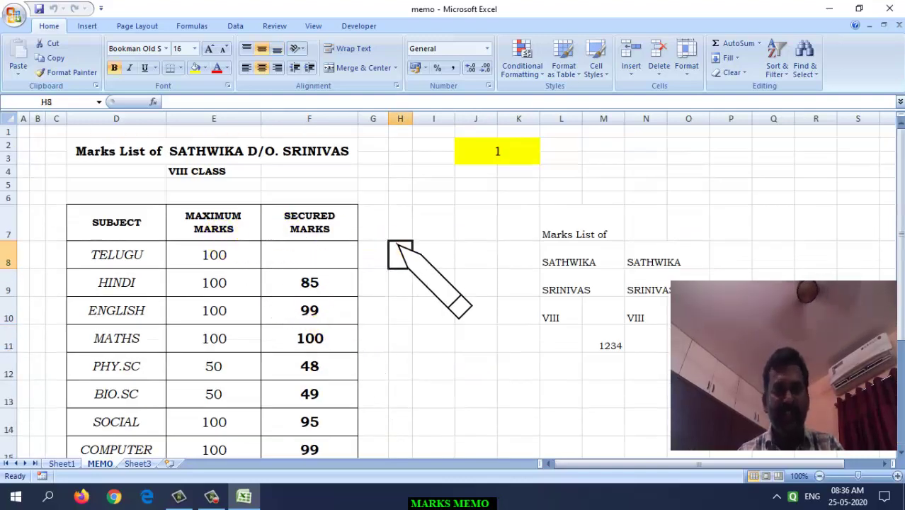
left_click(464, 303)
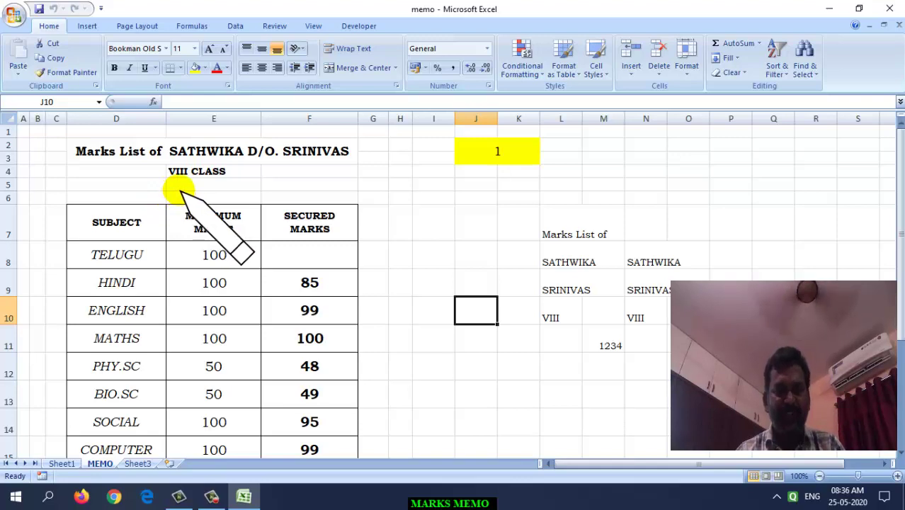
Inspect the secured-marks VLOOKUP formulas in F8 and F9, then select the yellow J2 cell.
scroll(407, 375, "down", 1)
scroll(411, 375, "down", 1)
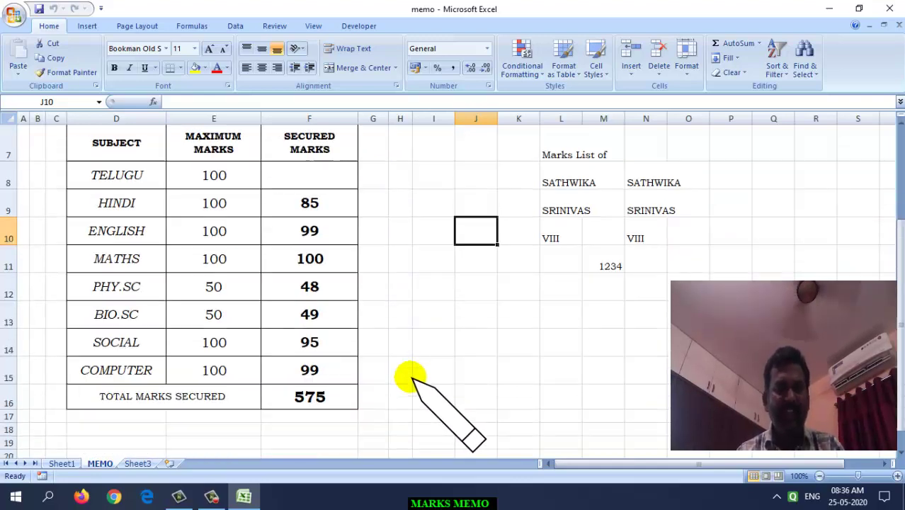
scroll(411, 375, "up", 2)
left_click(302, 257)
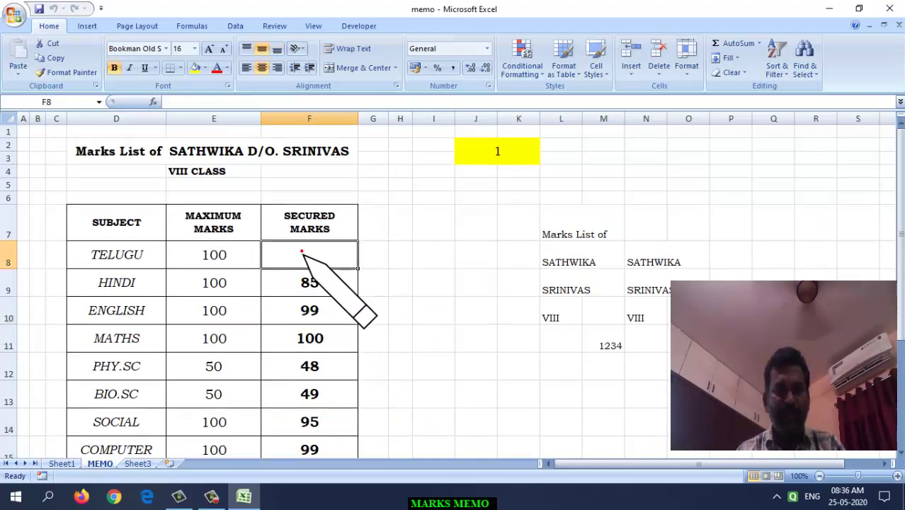
left_click(309, 287)
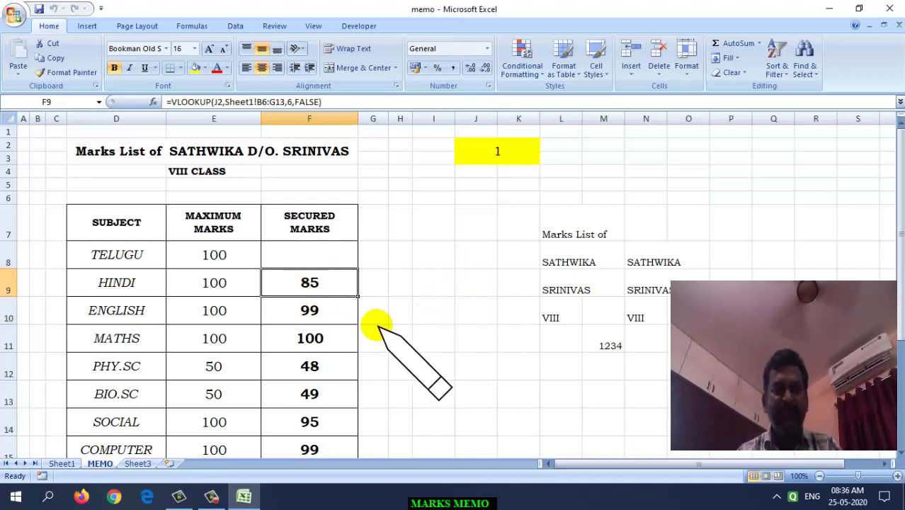
left_click(511, 163)
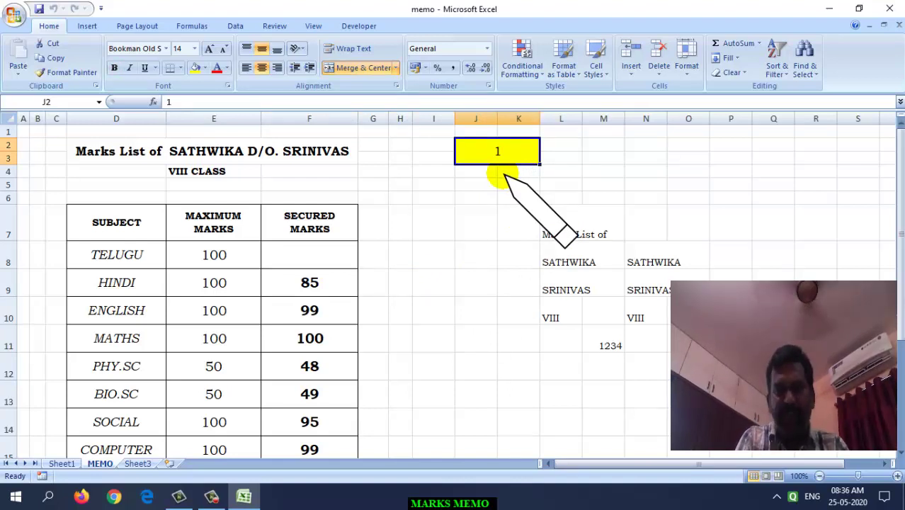
Enter student number 2 in J2 to load SAHASRA's marks.
type("2")
key("Return")
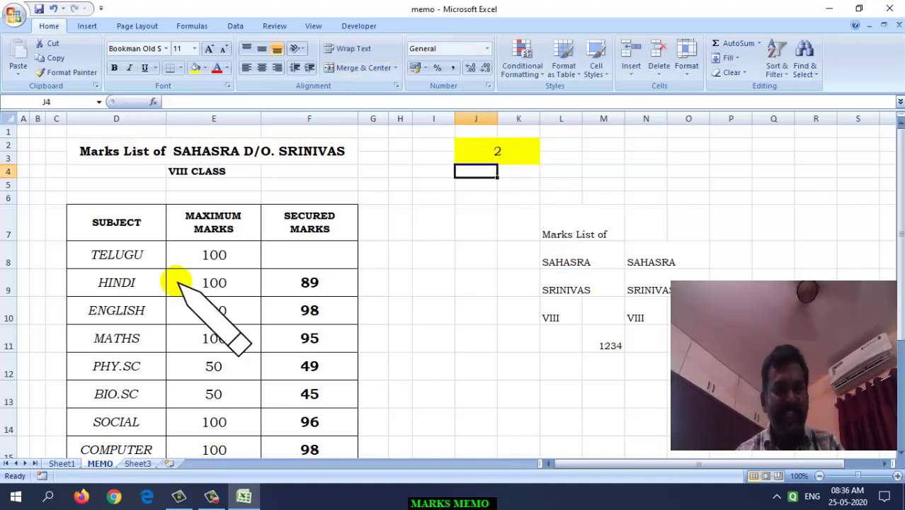
scroll(216, 255, "down", 1)
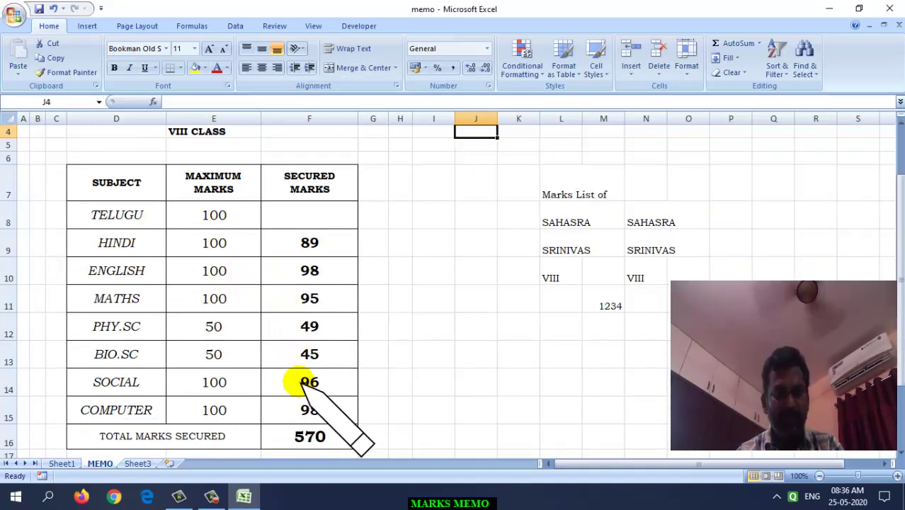
scroll(312, 418, "up", 1)
Change J2 to student number 8 to load PANDU's marks.
left_click(496, 155)
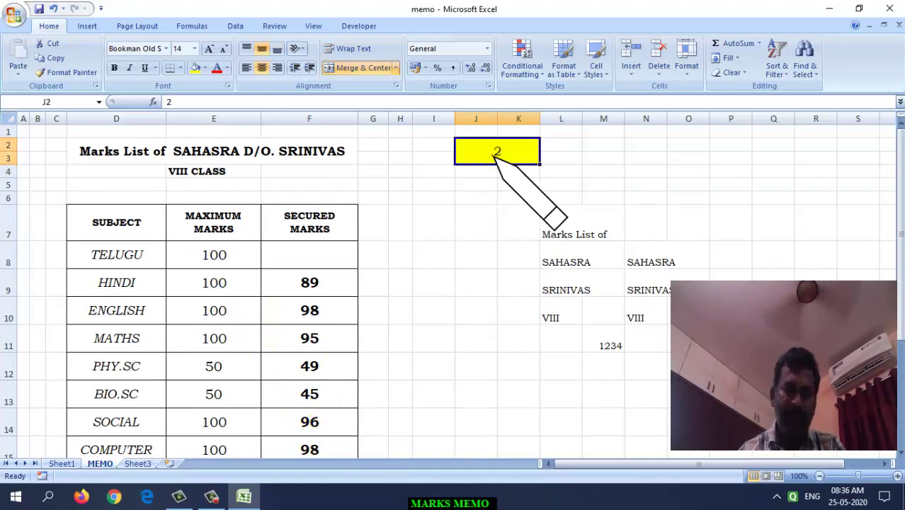
type("8")
key("Return")
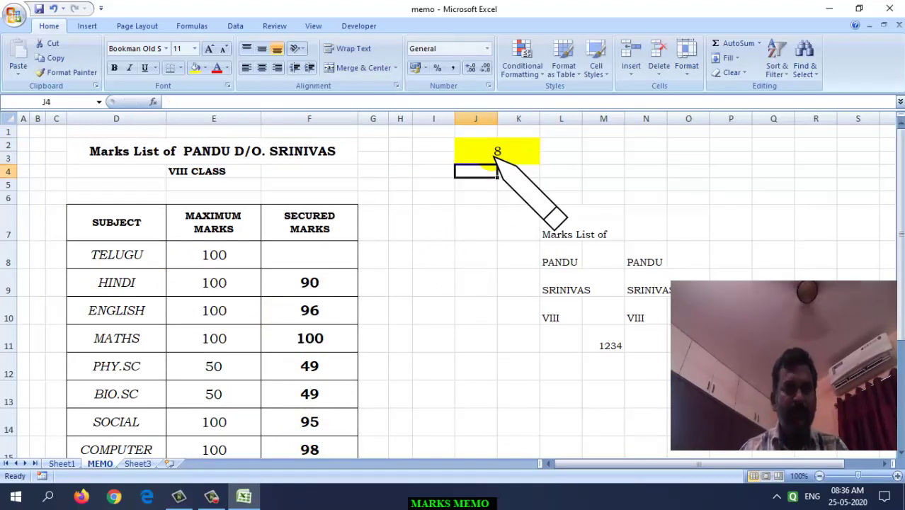
scroll(284, 297, "down", 1)
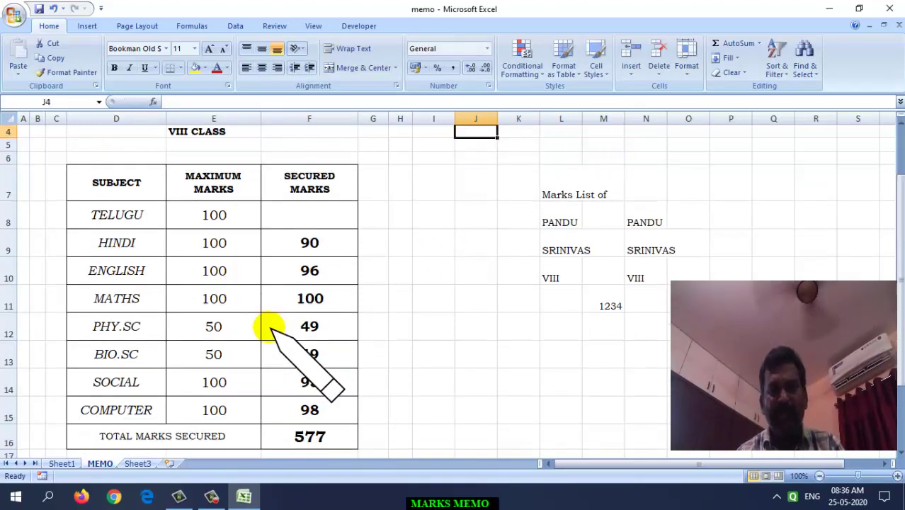
scroll(271, 327, "up", 1)
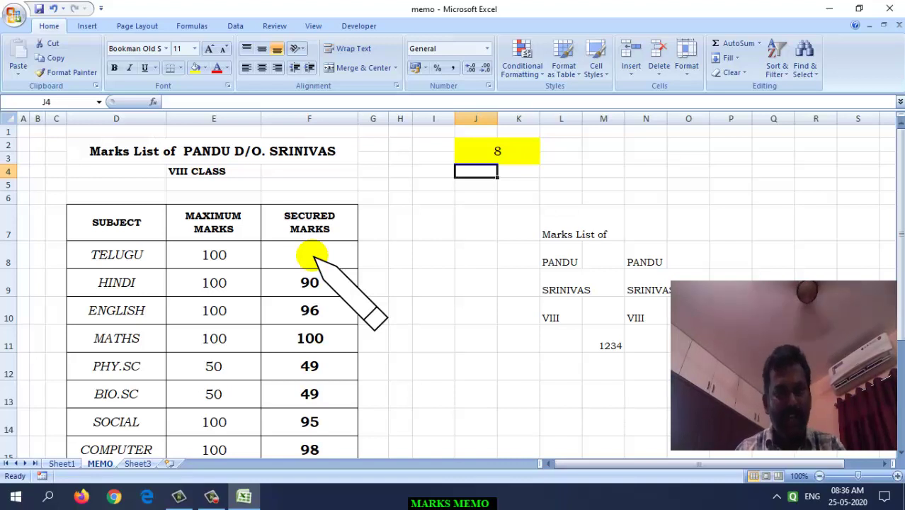
scroll(276, 280, "down", 1)
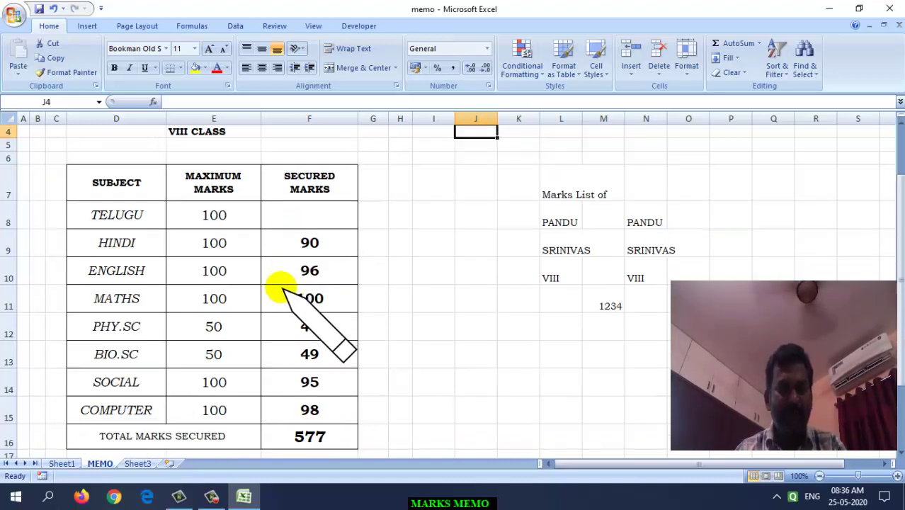
scroll(298, 296, "up", 1)
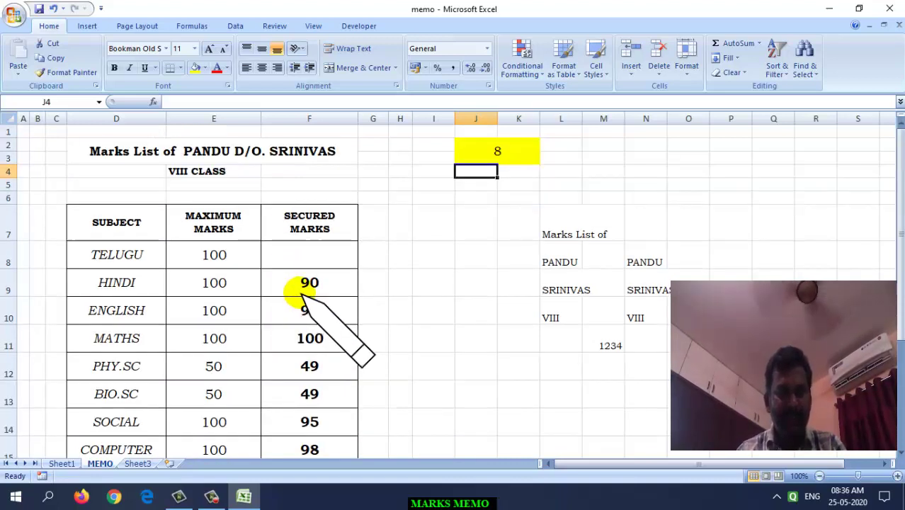
Move the selection through the empty cells around J7 to I9.
left_click(502, 149)
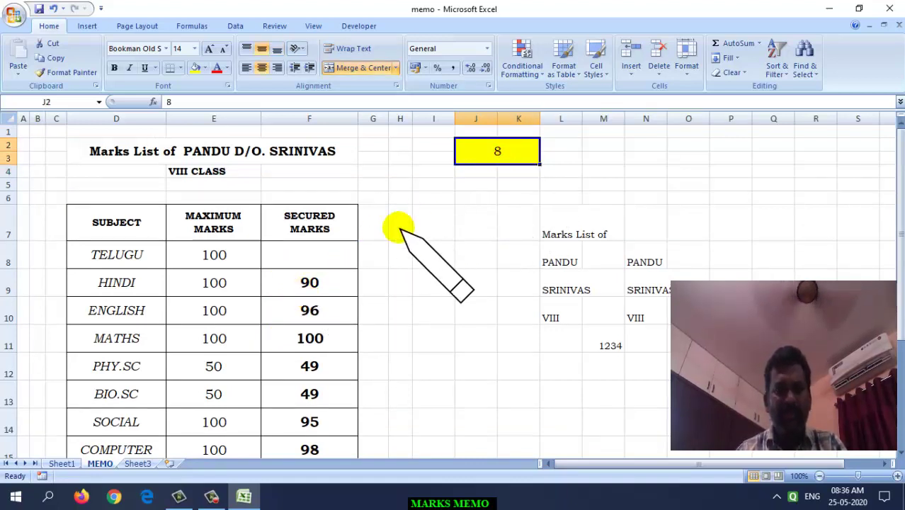
left_click(467, 225)
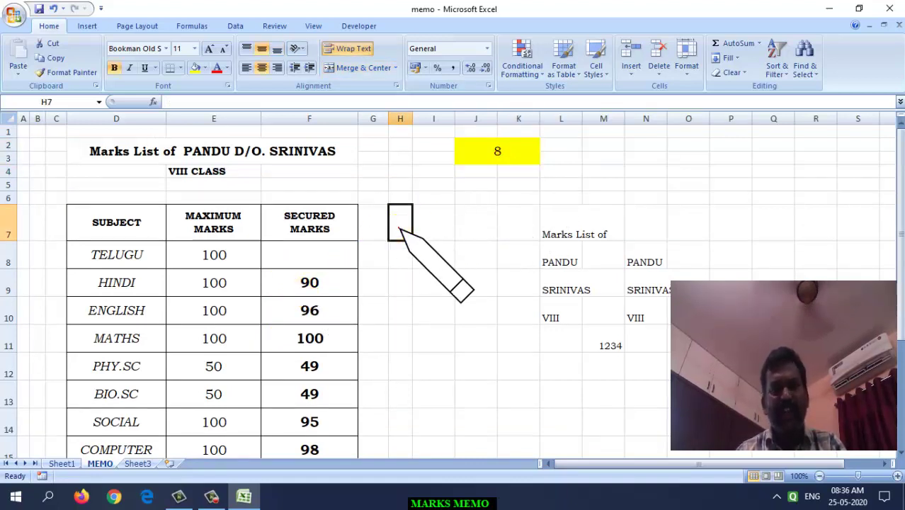
left_click(462, 271)
left_click(458, 248)
left_click(521, 261)
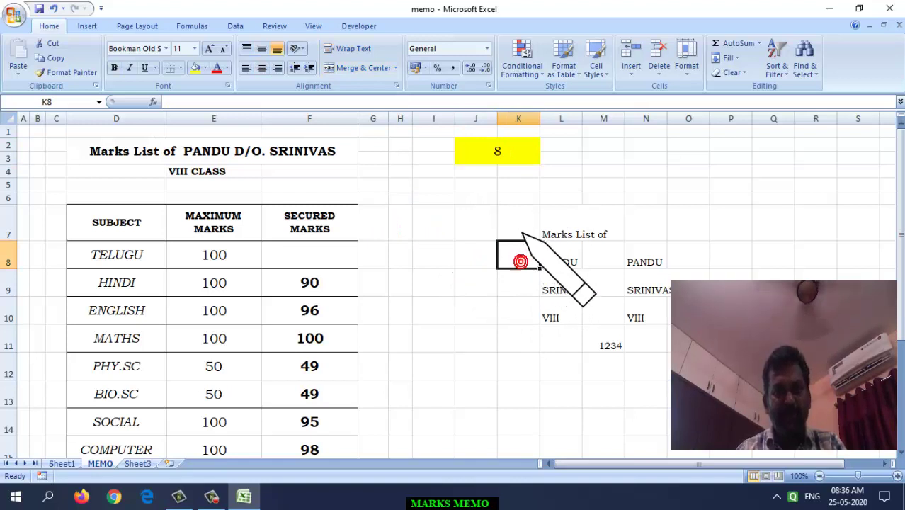
left_click(521, 231)
left_click(467, 229)
left_click(437, 229)
left_click(430, 259)
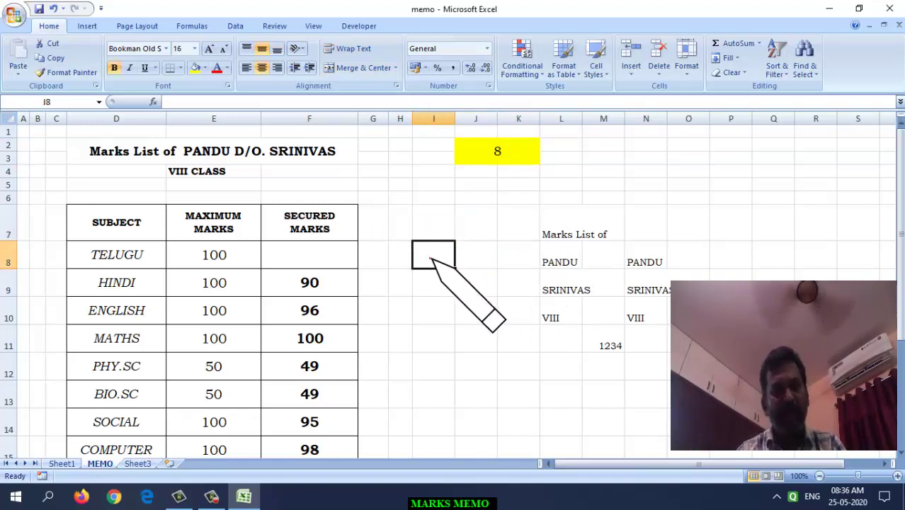
left_click(425, 280)
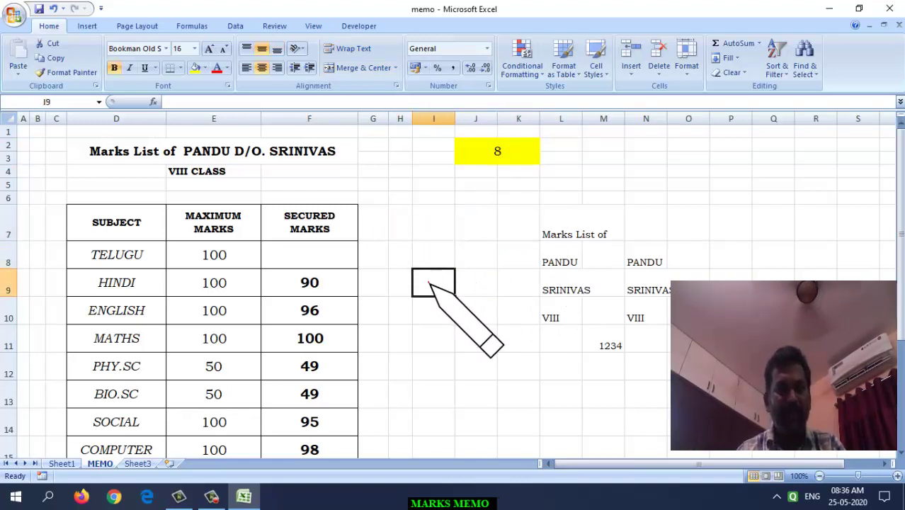
Step the selection around J4 to K5 and back to the student-number cell J2.
left_click(523, 157)
left_click(489, 175)
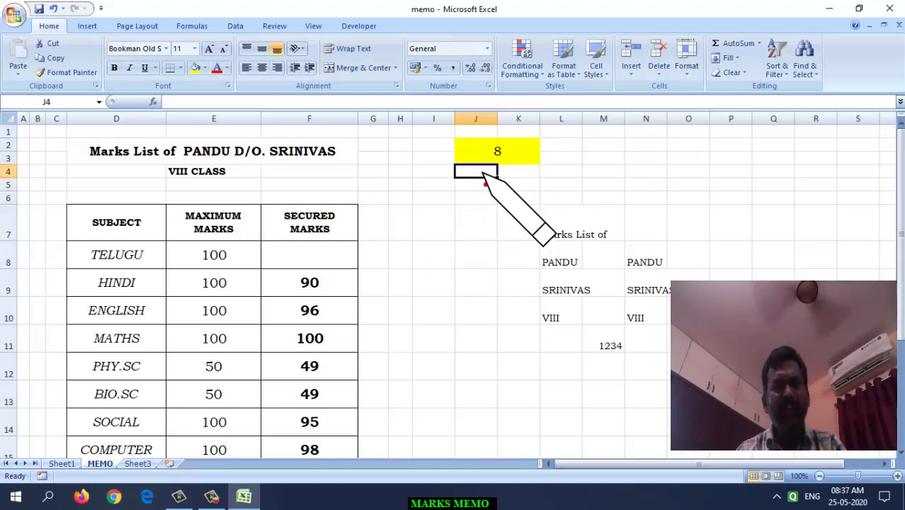
left_click(502, 171)
left_click(504, 187)
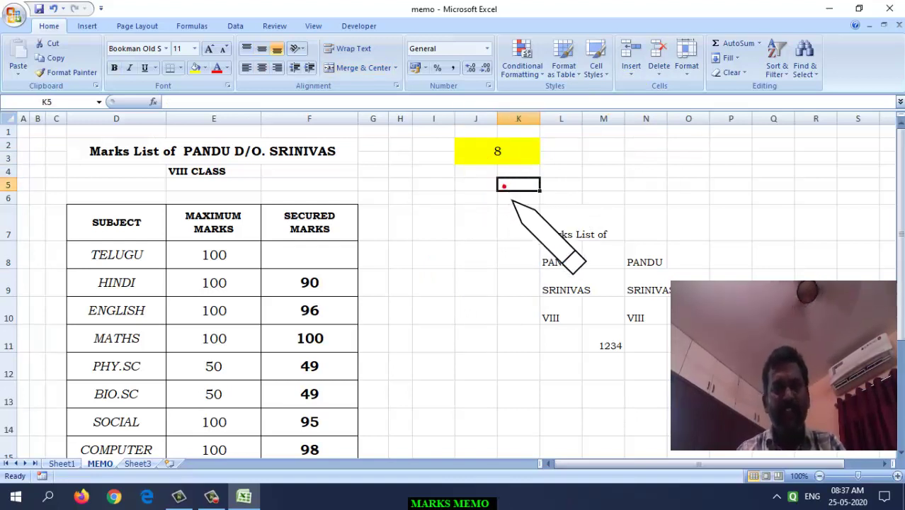
left_click(488, 187)
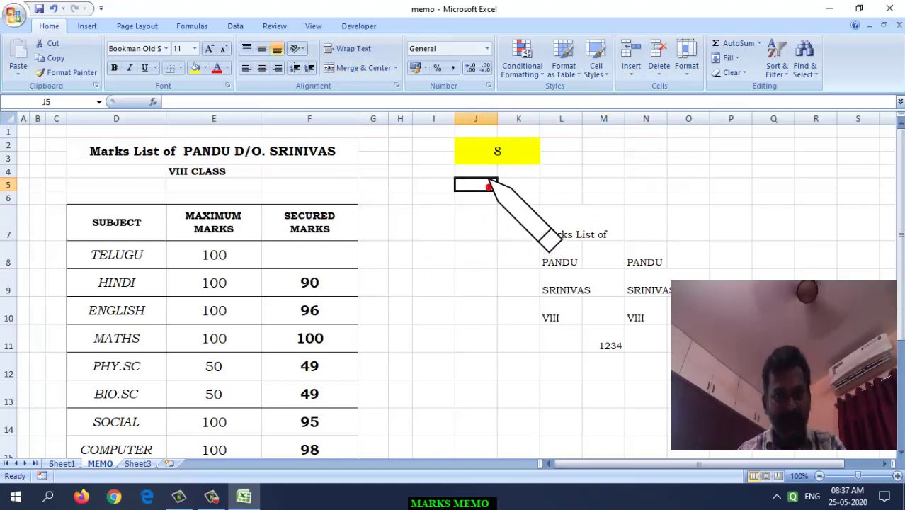
left_click(488, 173)
left_click(504, 173)
left_click(509, 157)
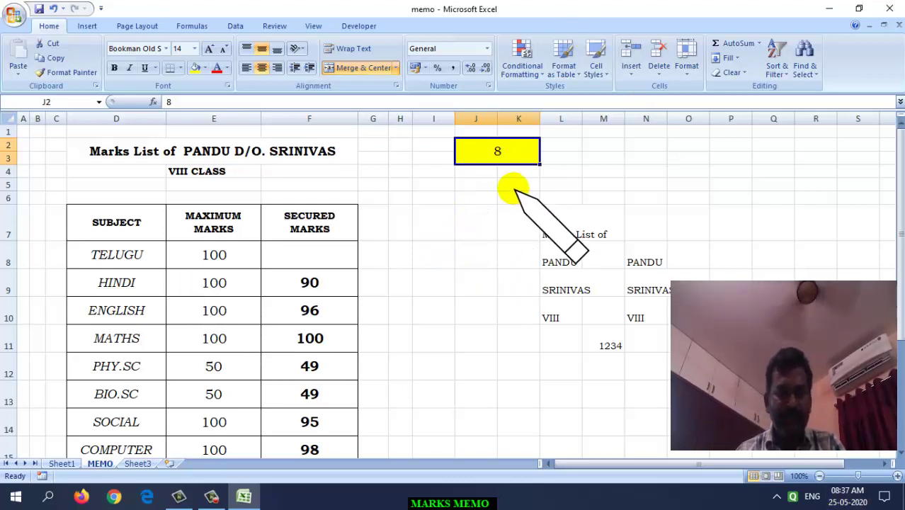
left_click(119, 156)
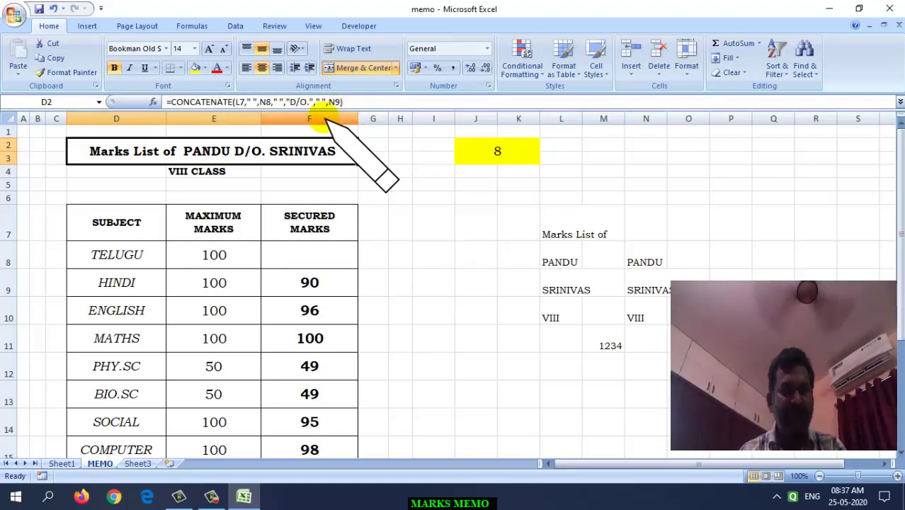
left_click(428, 182)
left_click(284, 157)
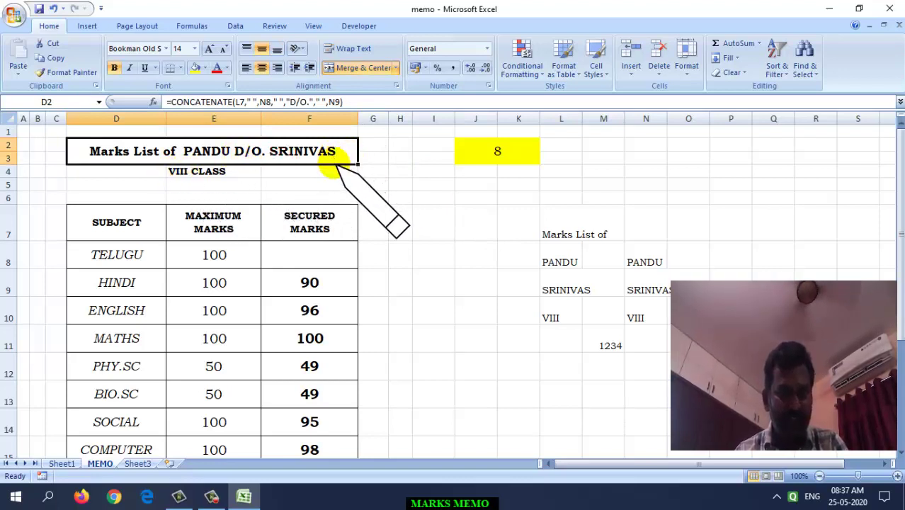
left_click(418, 214)
left_click(311, 157)
left_click(401, 277)
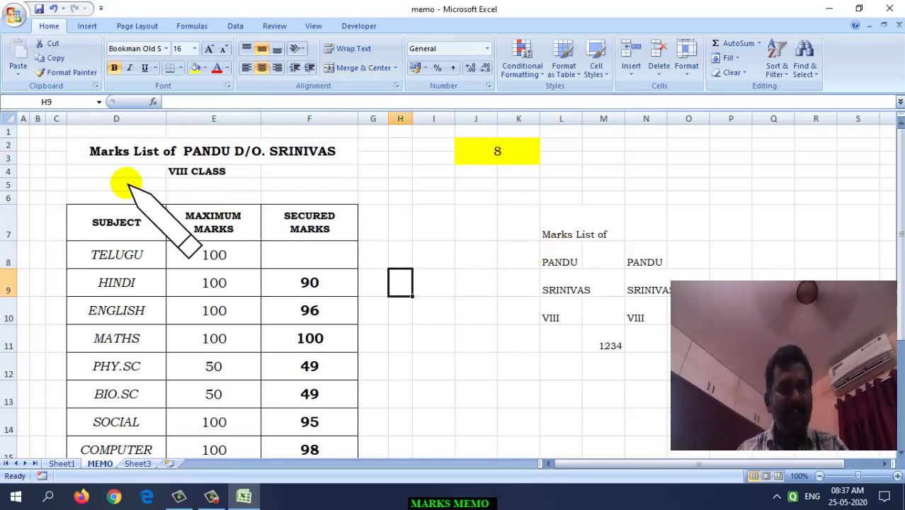
left_click(155, 163)
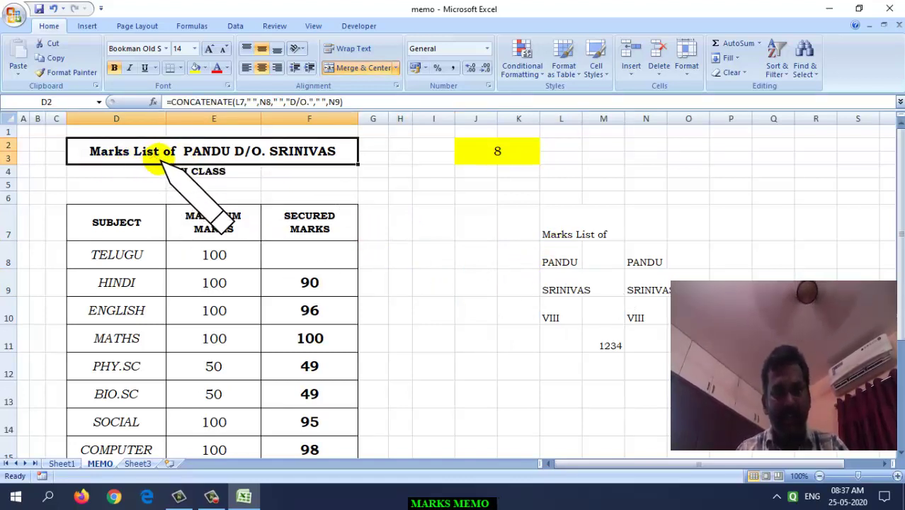
left_click(546, 235)
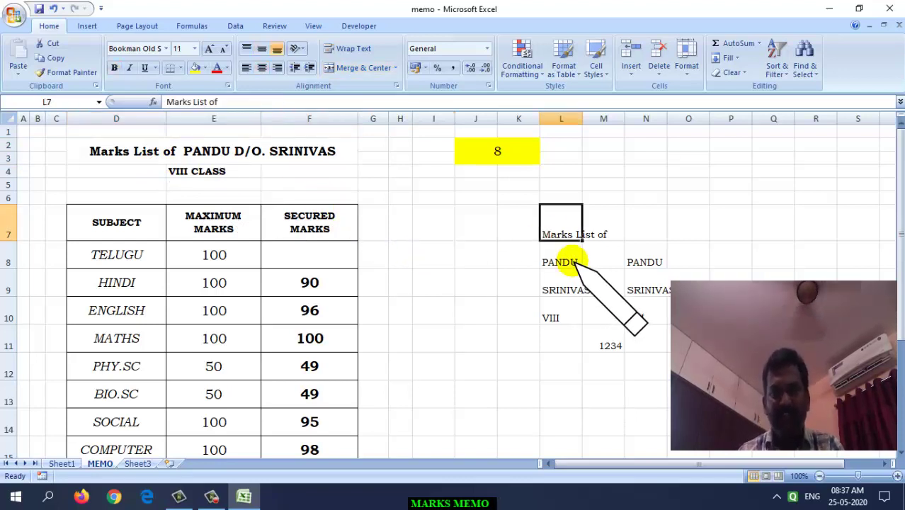
left_click(527, 253)
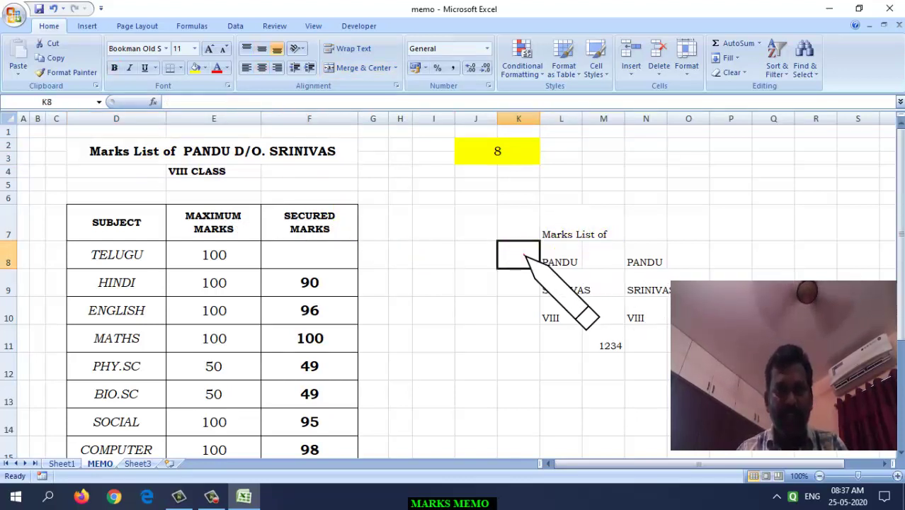
left_click(542, 257)
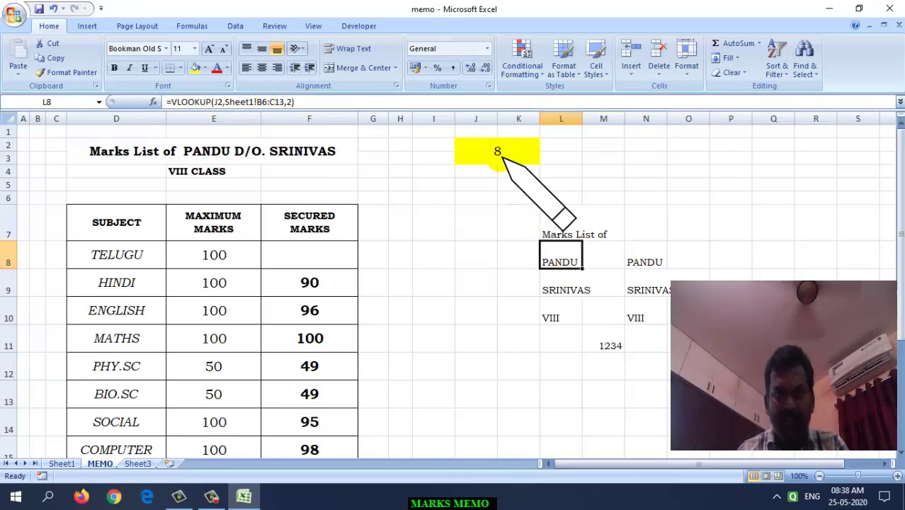
Change the student number in J2 to 4 to load HEMA's class X marks.
left_click(503, 157)
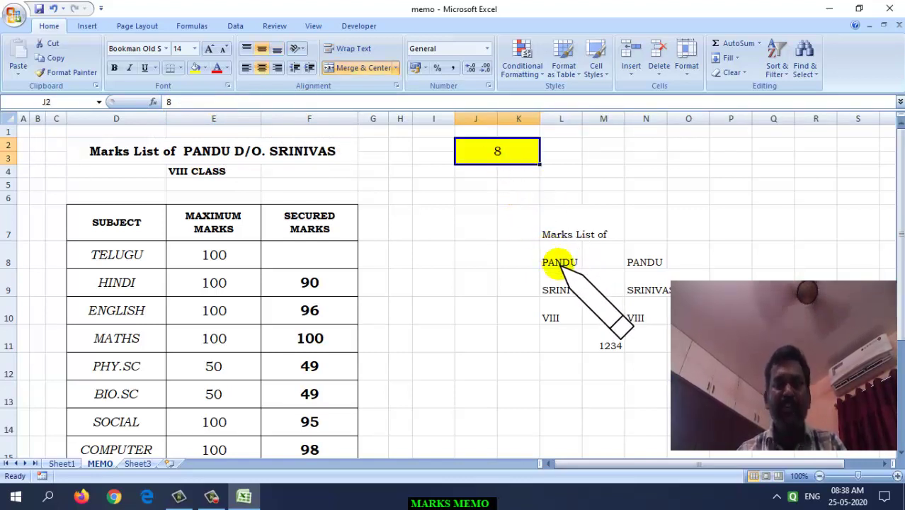
left_click(558, 253)
left_click(503, 150)
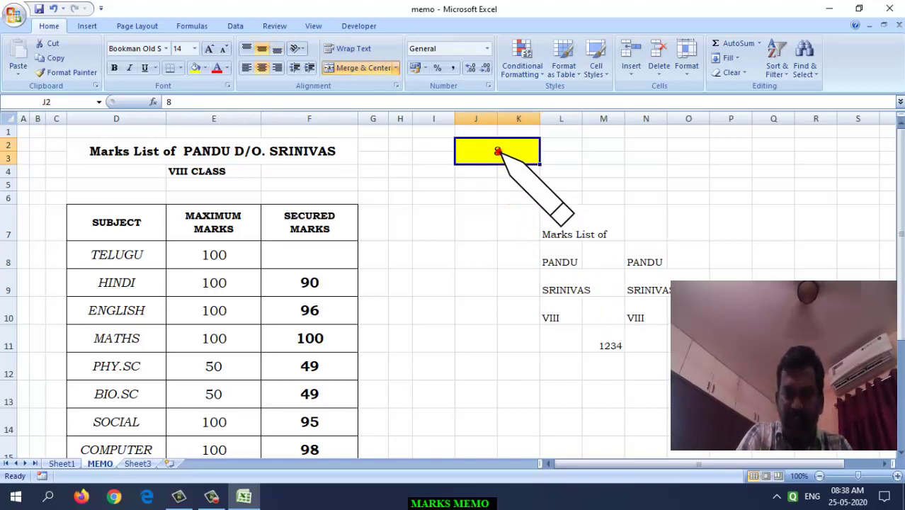
type("4")
key("Return")
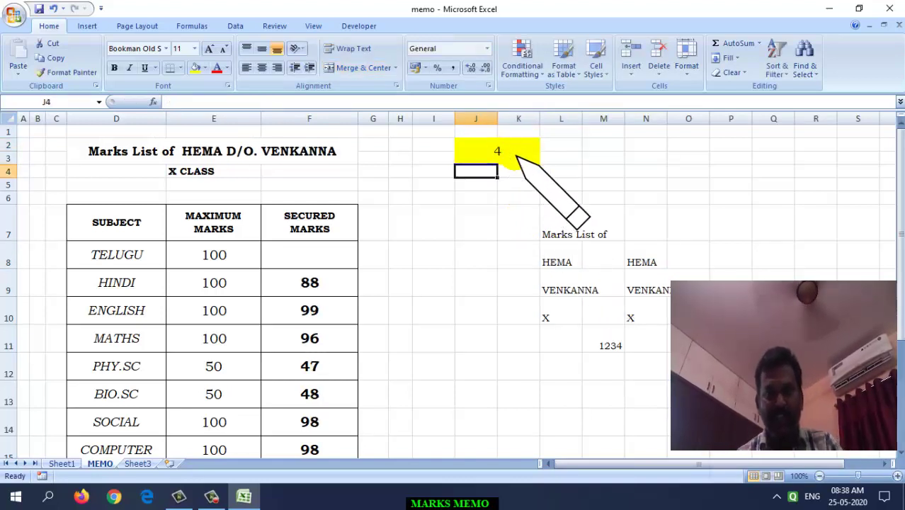
left_click(516, 155)
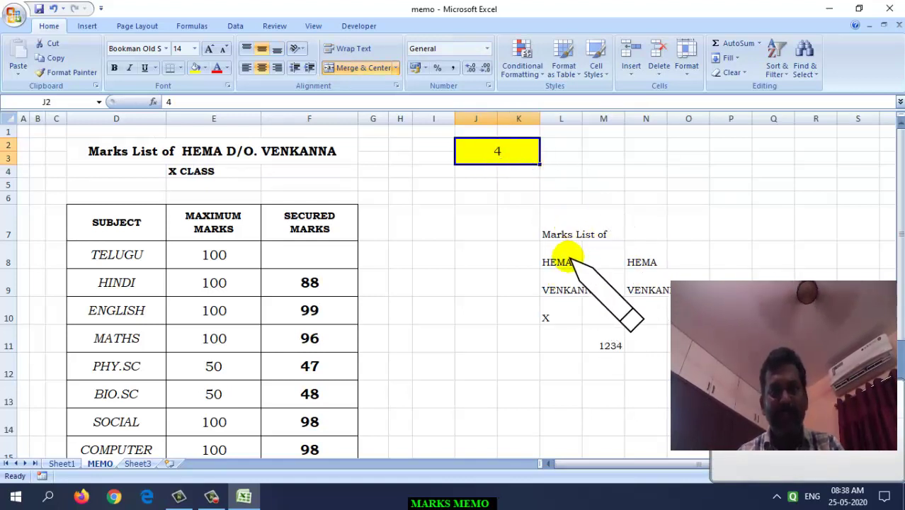
Inspect the L8 lookup formula and select the helper formulas in N8:N11.
left_click(560, 262)
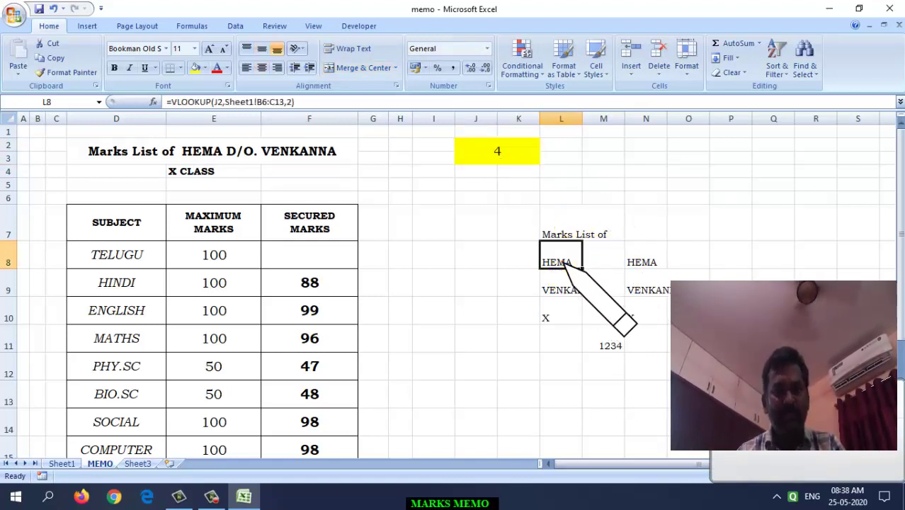
left_click(557, 287)
left_click(557, 261)
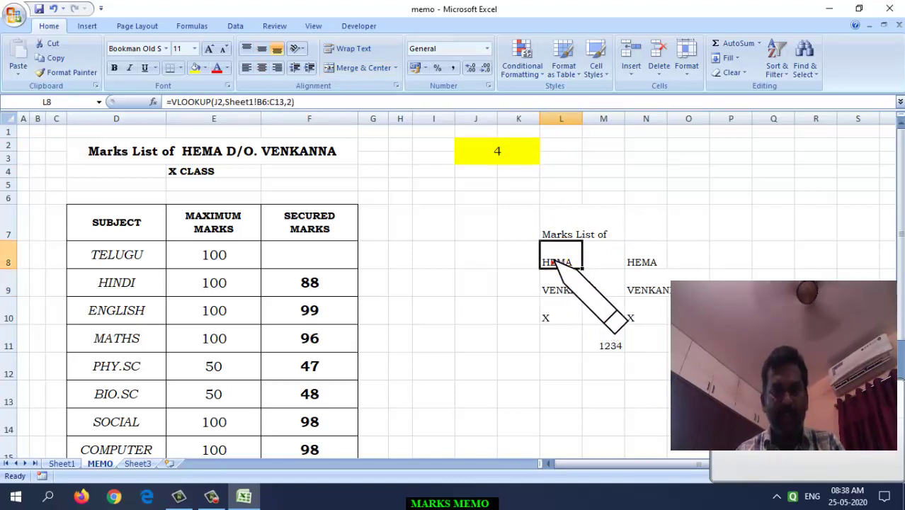
left_click_drag(641, 262, 655, 346)
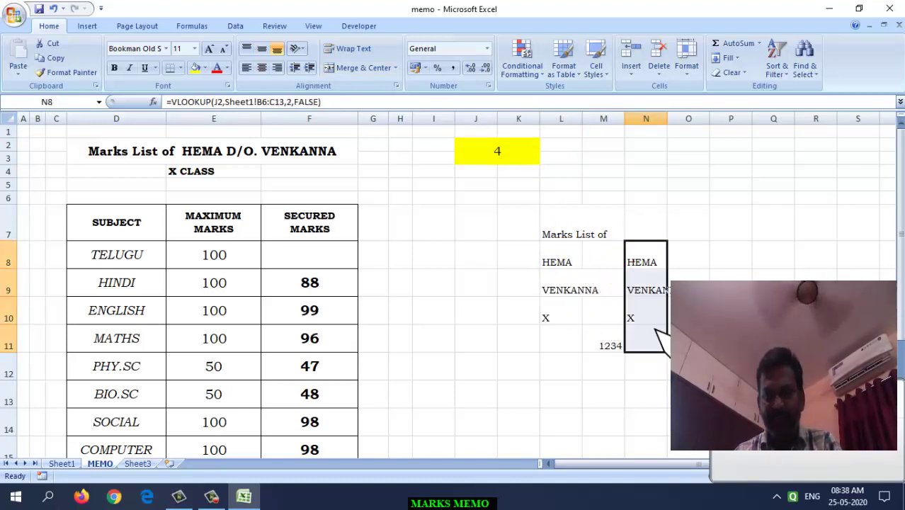
Delete the helper formulas in N8:N11 and clear the VLOOKUP formula from L8.
key("Delete")
left_click(691, 263)
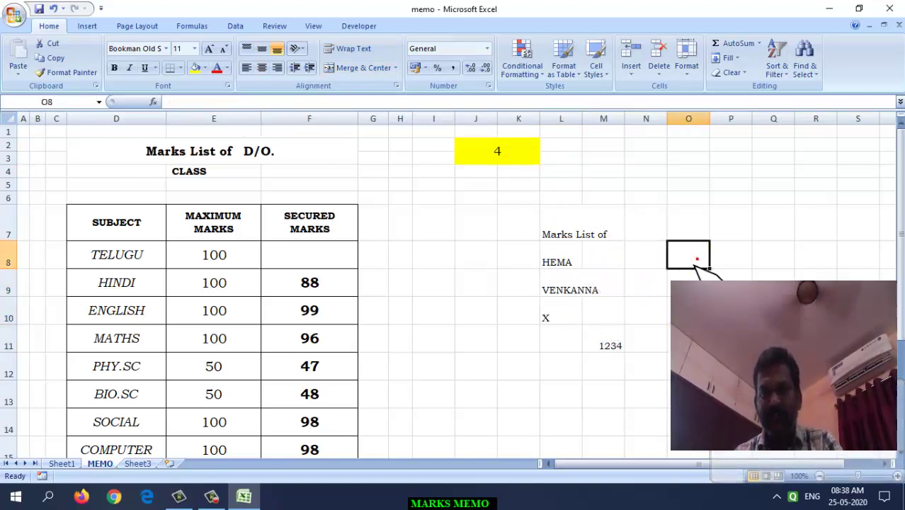
left_click(570, 262)
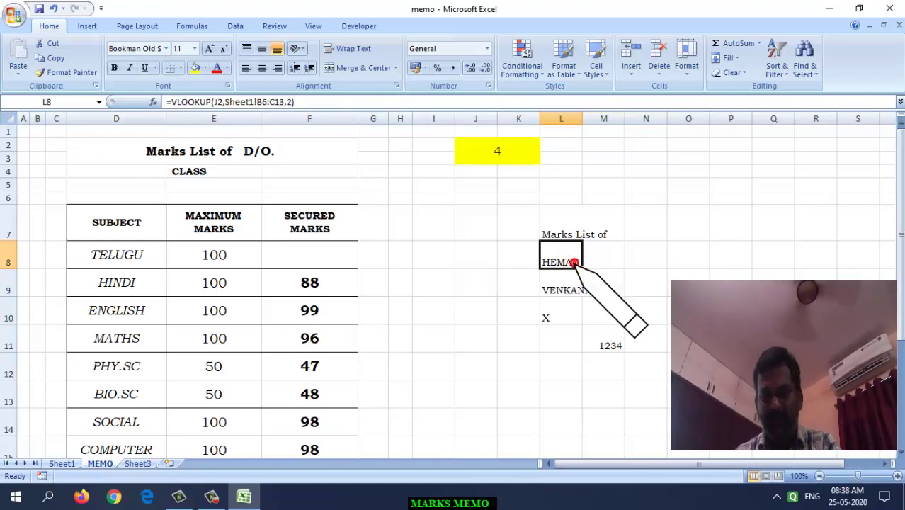
left_click(574, 262)
key("Delete")
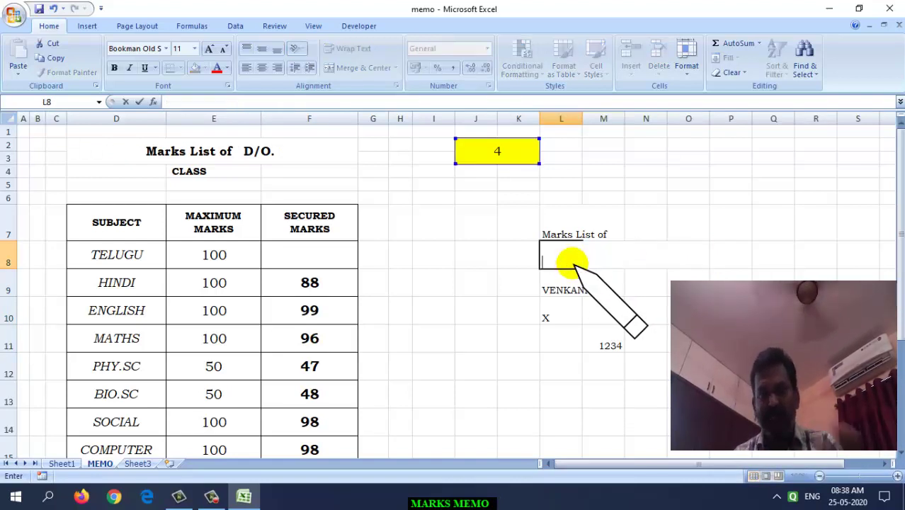
left_click(460, 264)
left_click(568, 261)
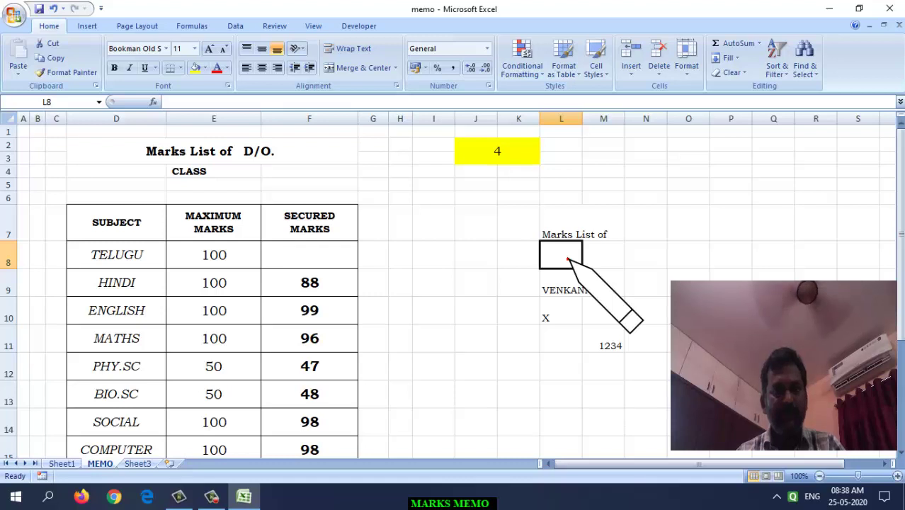
left_click(568, 260)
type("=v")
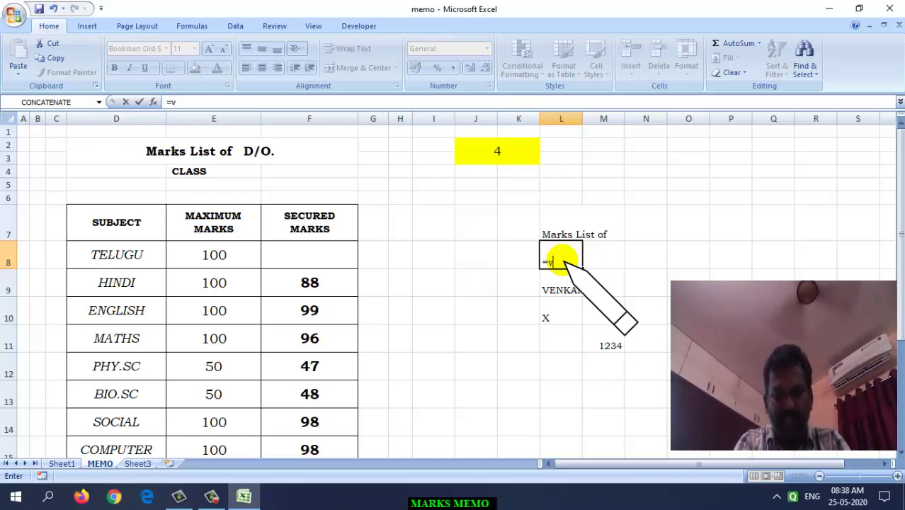
Start L8's formula as =VLOOKUP(J2, with J2 as the lookup value.
type("l")
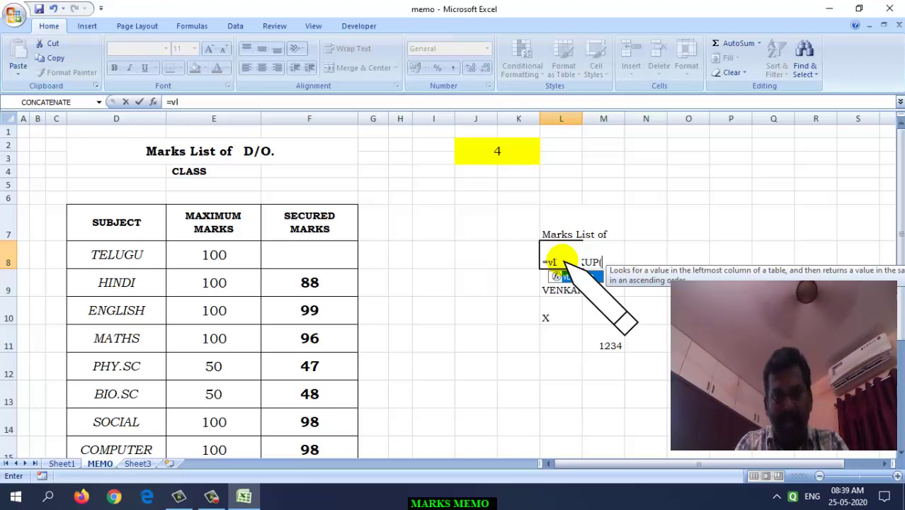
key("Tab")
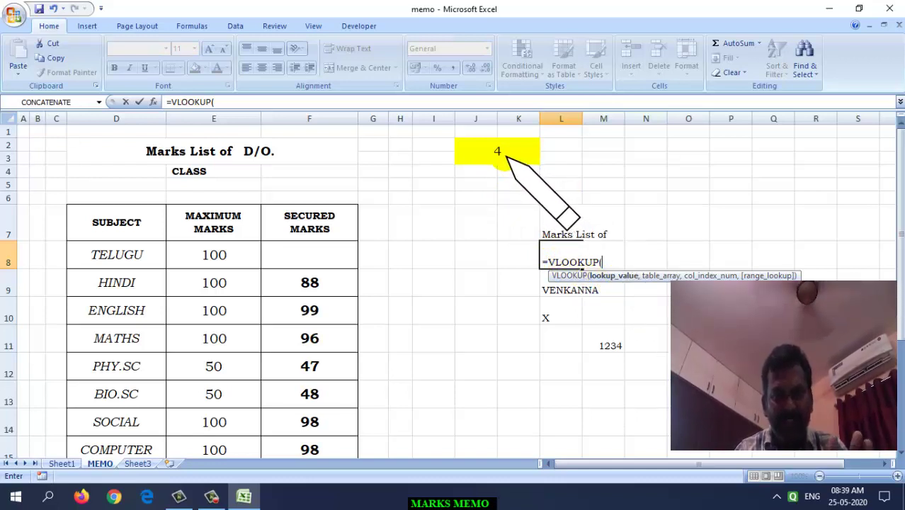
left_click(506, 158)
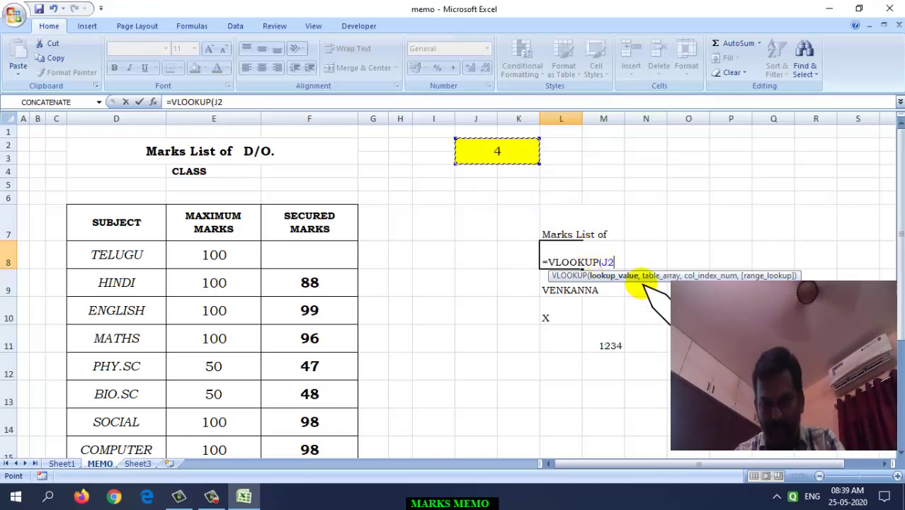
type(",")
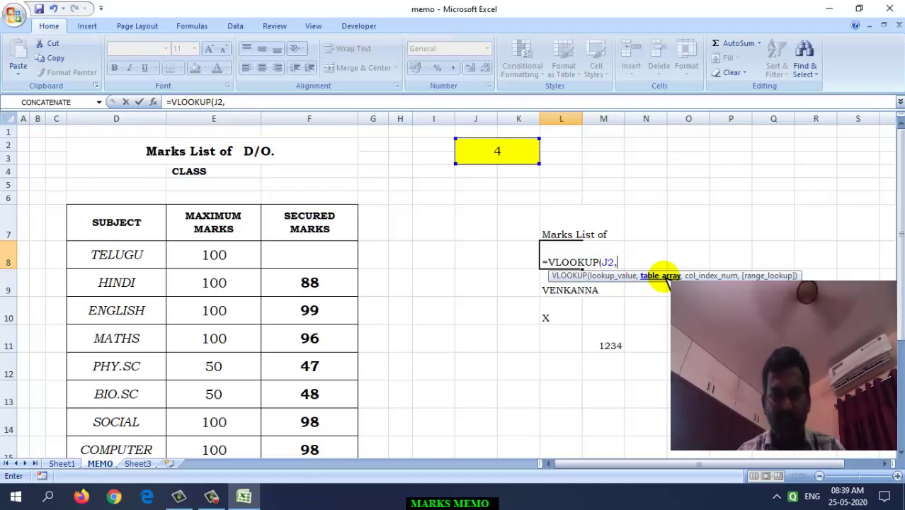
Pick Sheet1!B6:C13 as the lookup table range.
left_click(61, 463)
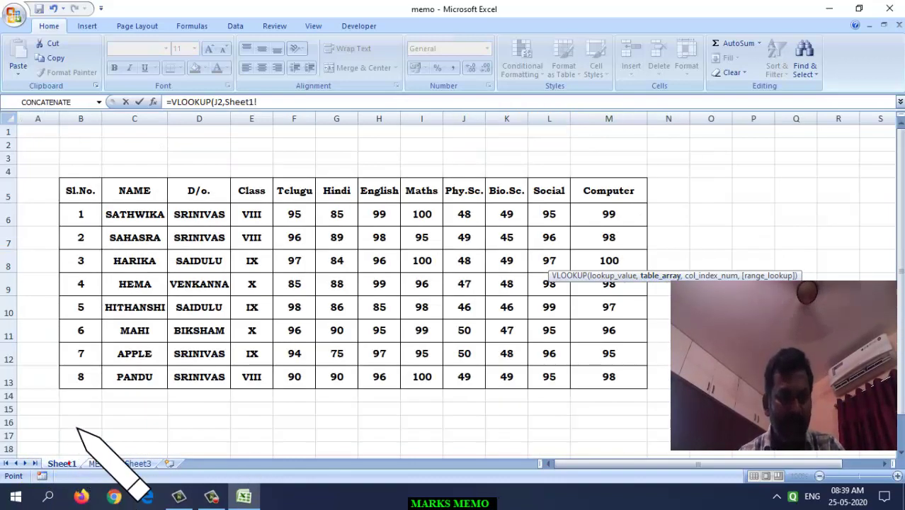
left_click(81, 192)
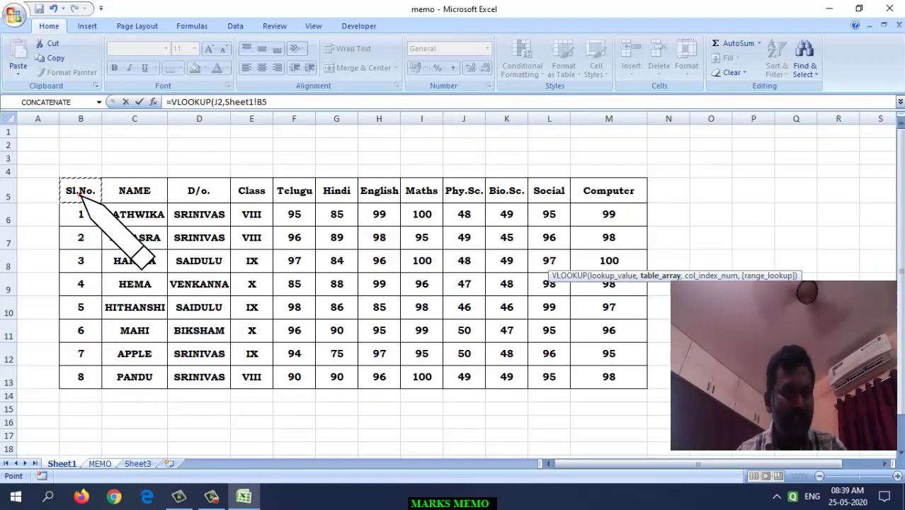
mouse_move(98, 197)
left_mouse_down()
mouse_move(149, 282)
mouse_move(150, 387)
left_mouse_up()
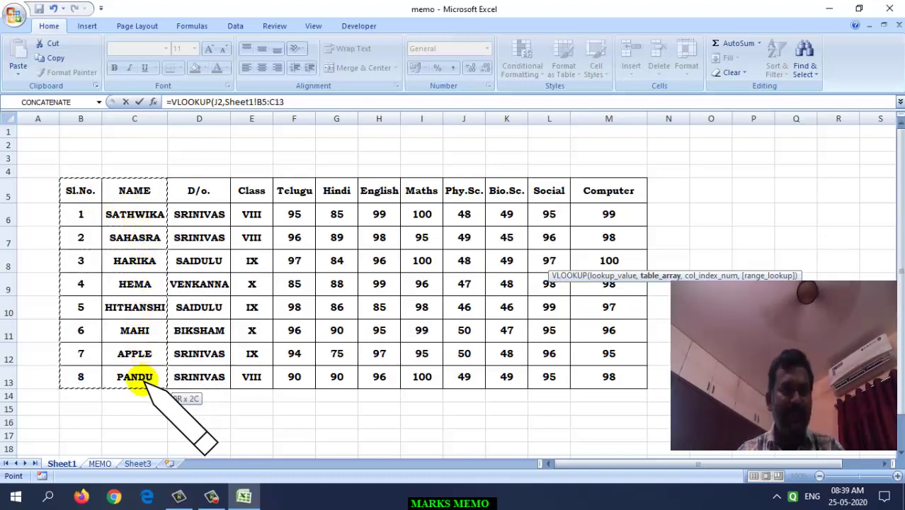
left_click_drag(137, 378, 137, 377)
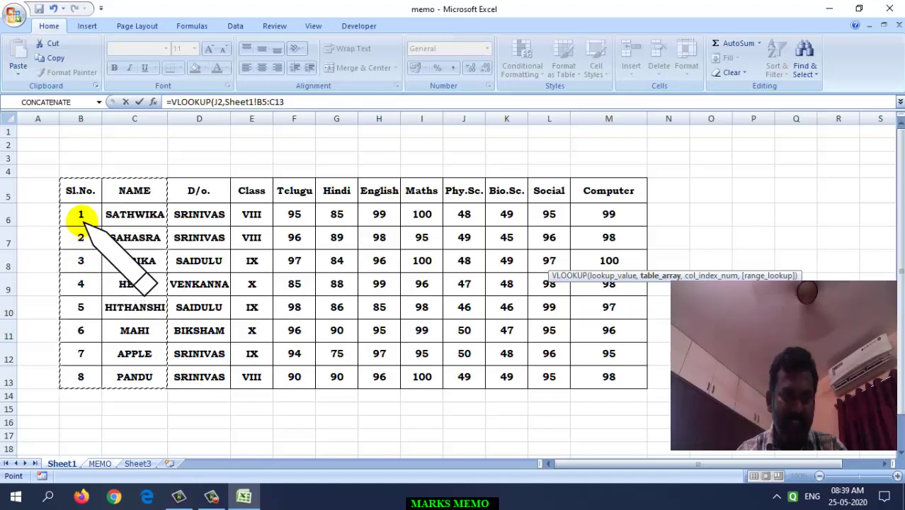
mouse_move(70, 212)
left_mouse_down()
mouse_move(116, 228)
mouse_move(127, 377)
left_mouse_up()
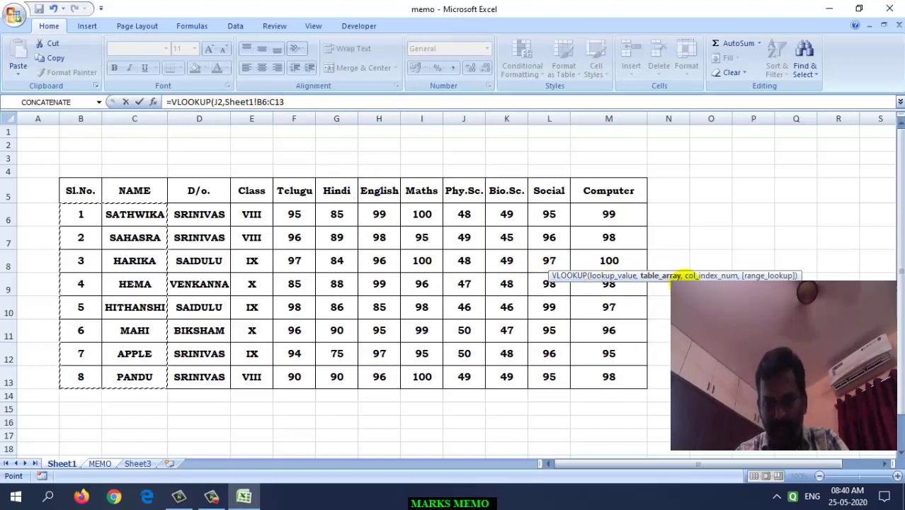
Add column index 2 and FALSE to finish =VLOOKUP(J2,Sheet1!B6:C13,2,FALSE).
type(",")
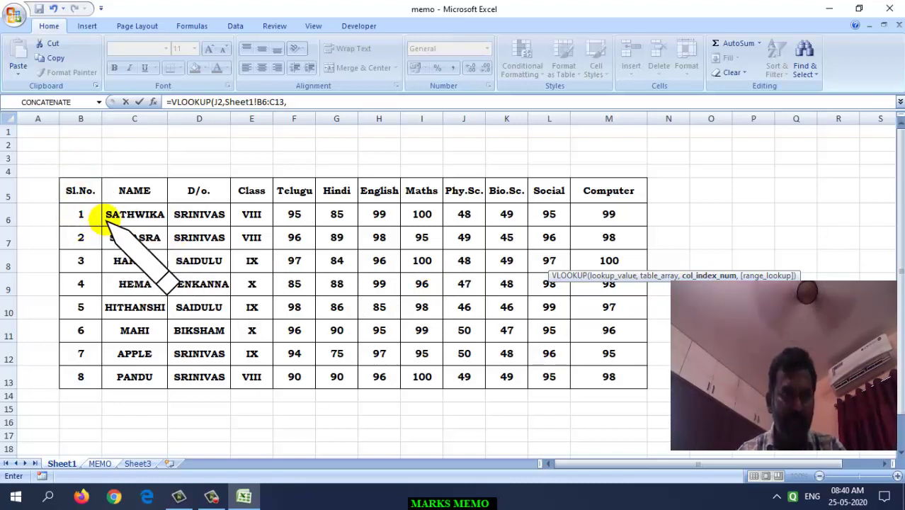
type("2")
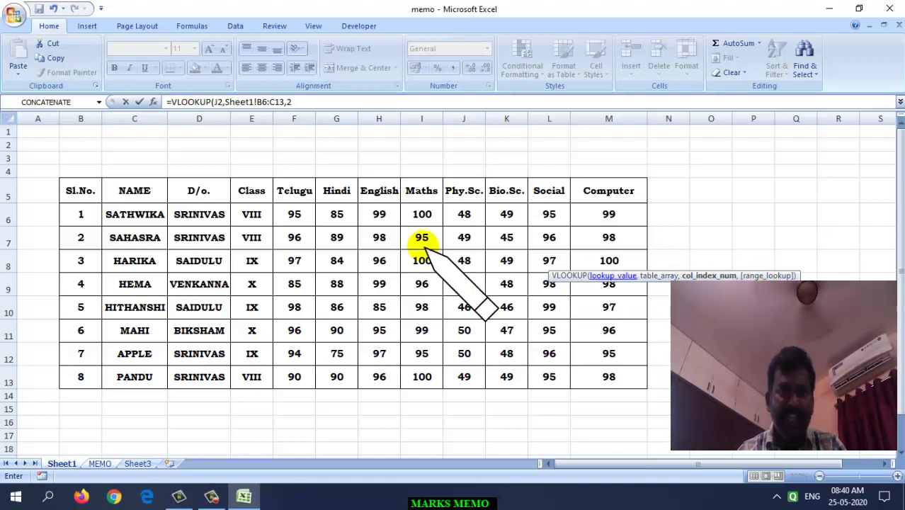
left_click(308, 103)
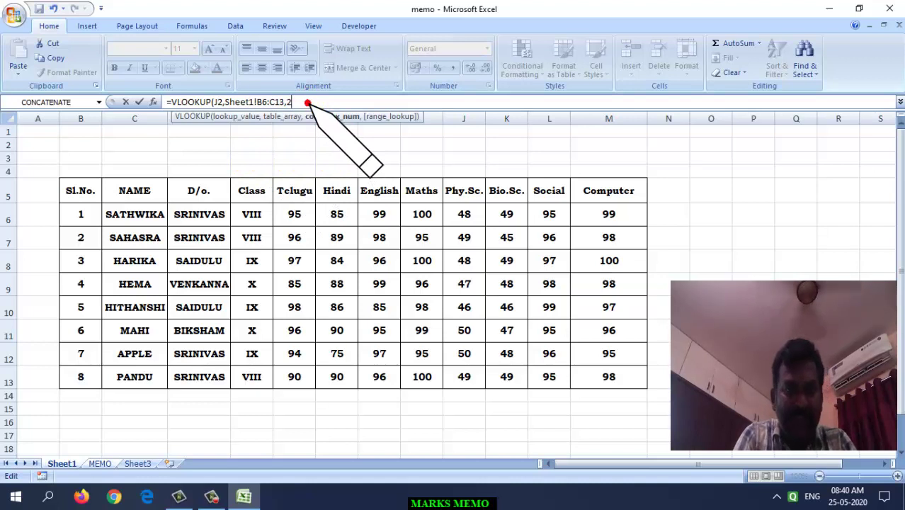
left_click(308, 103)
type(",F")
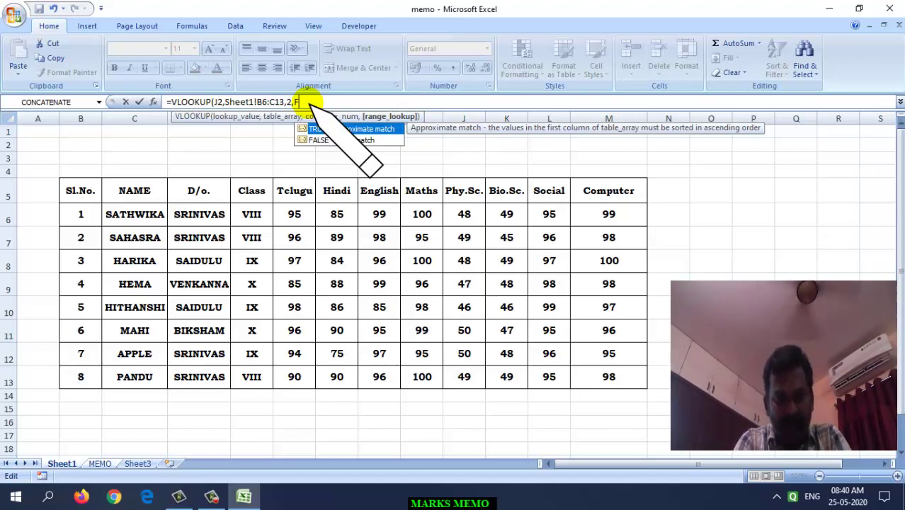
type("A")
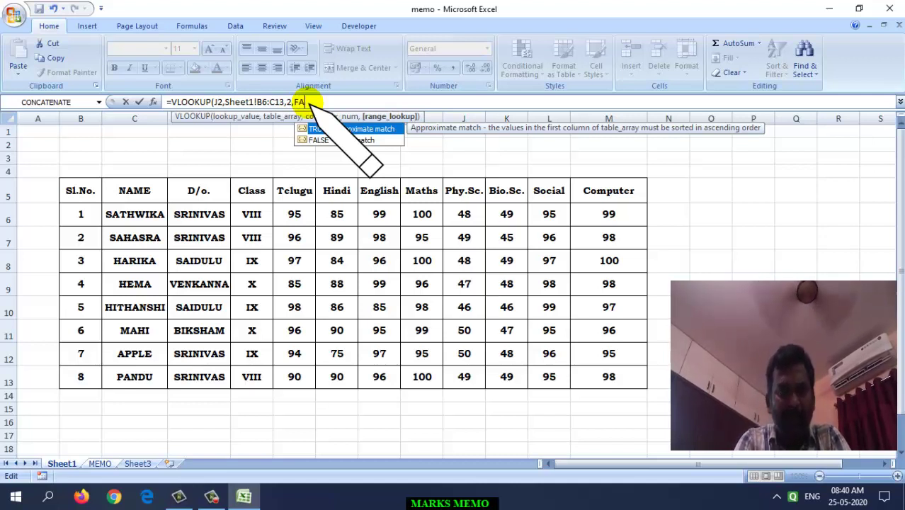
type("L")
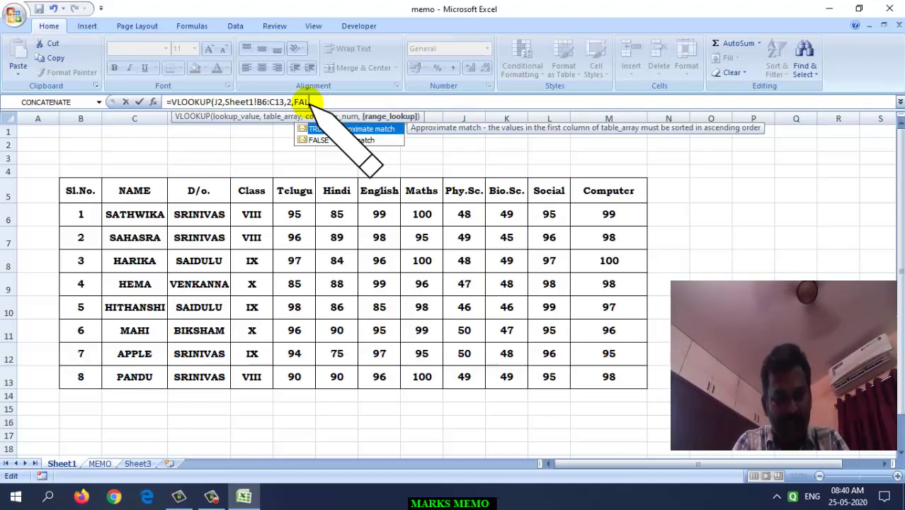
type("SE")
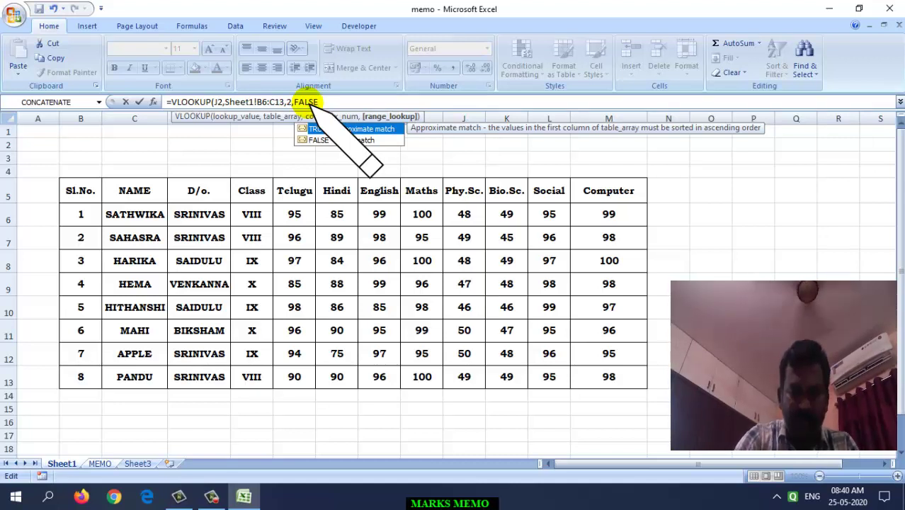
type(")")
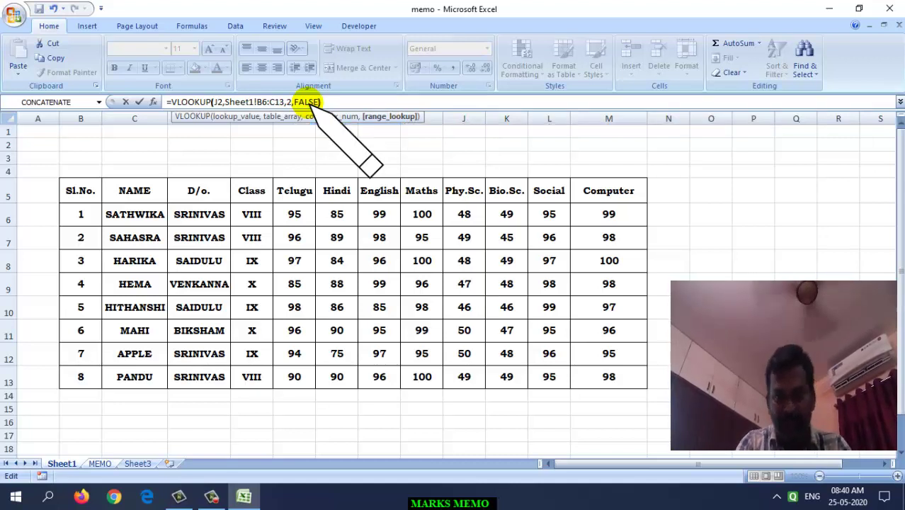
key("Return")
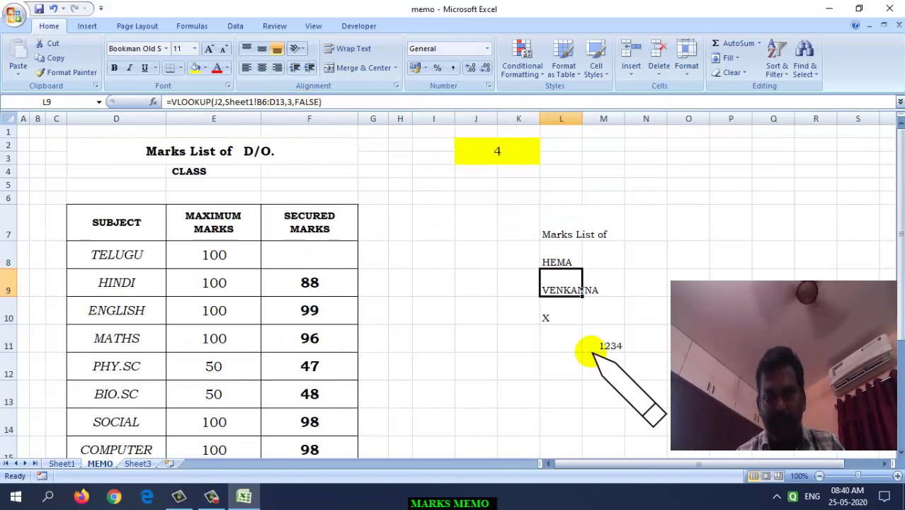
Highlight the student-name cell L8 (HEMA) with yellow fill.
left_click(561, 263)
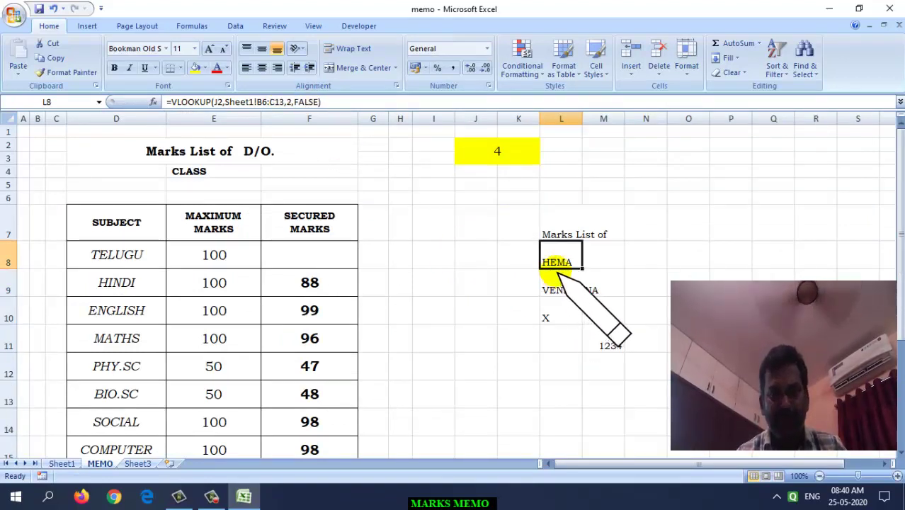
left_click(194, 67)
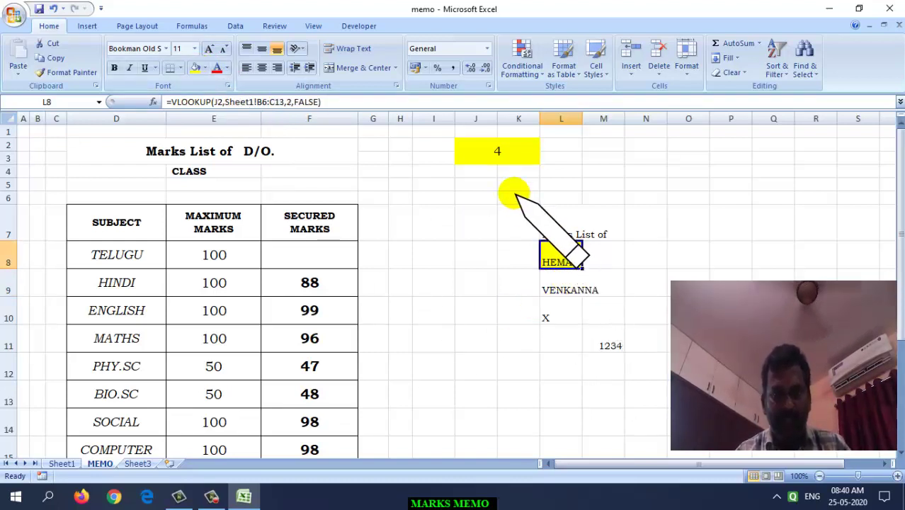
left_click(500, 162)
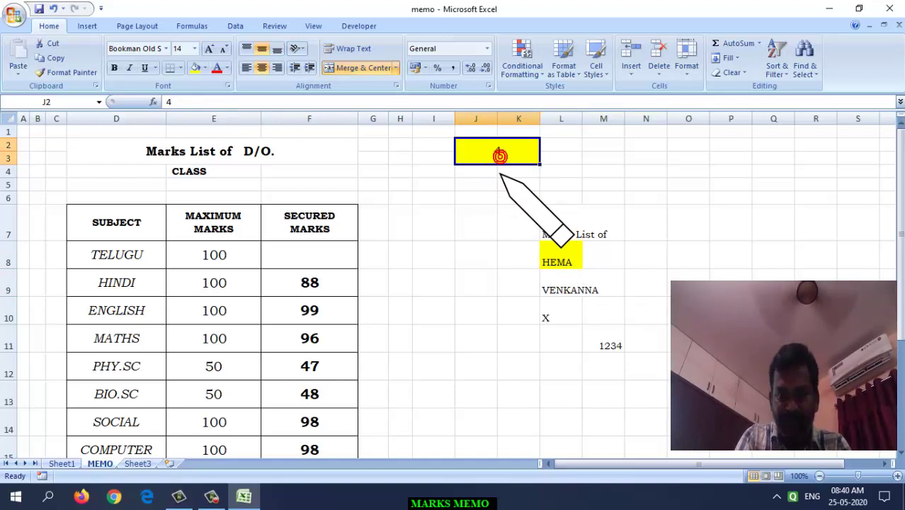
left_click(500, 174)
Enter serial number 2, then 1 in J2 to show SATHWIKA's details.
type("2")
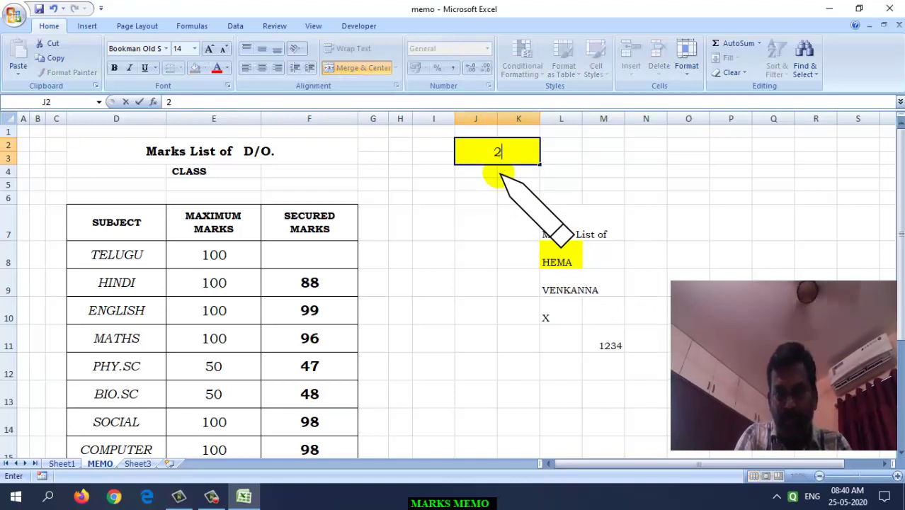
key("Return")
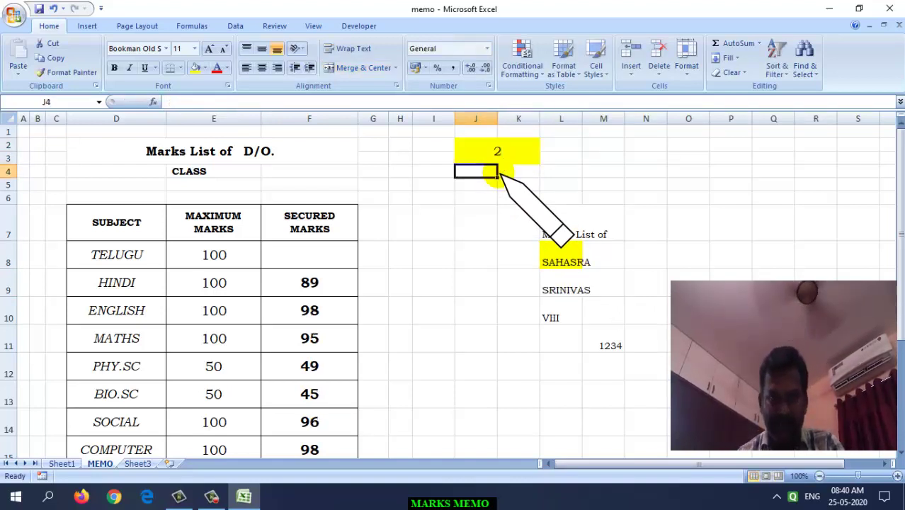
left_click(500, 152)
type("1")
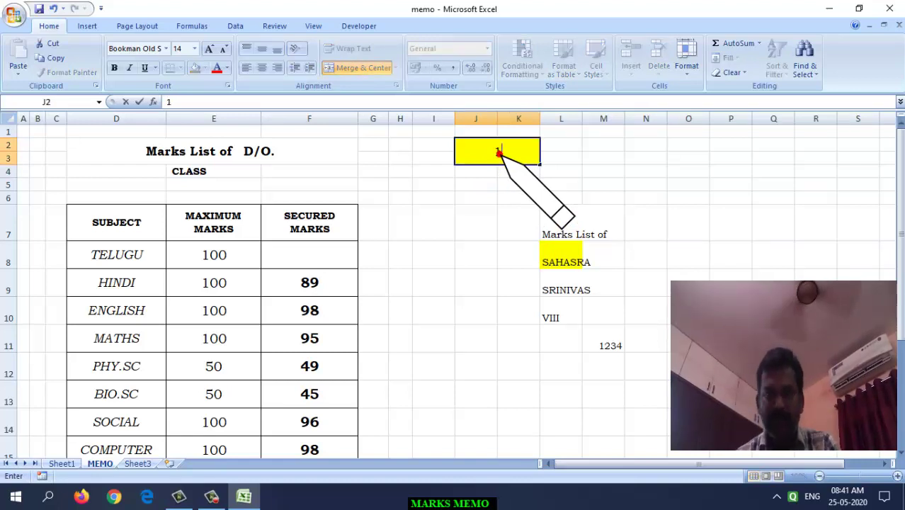
key("Return")
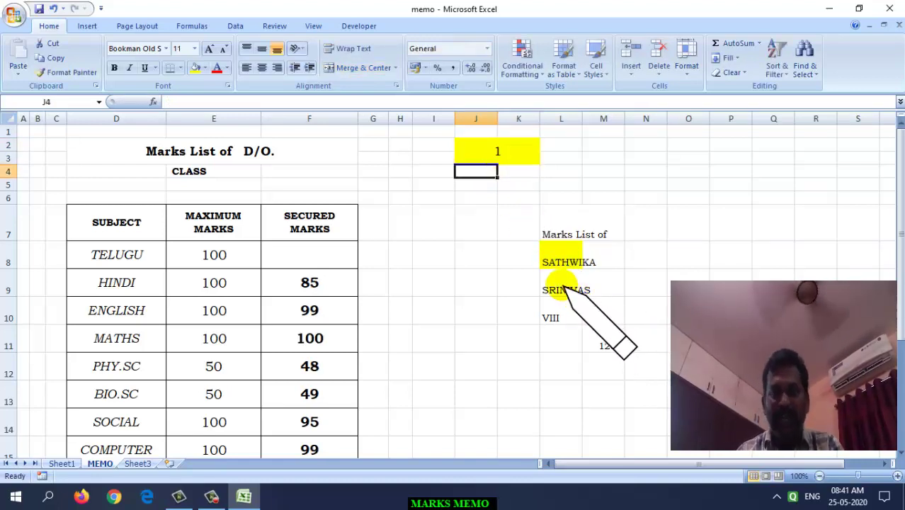
left_click(554, 289)
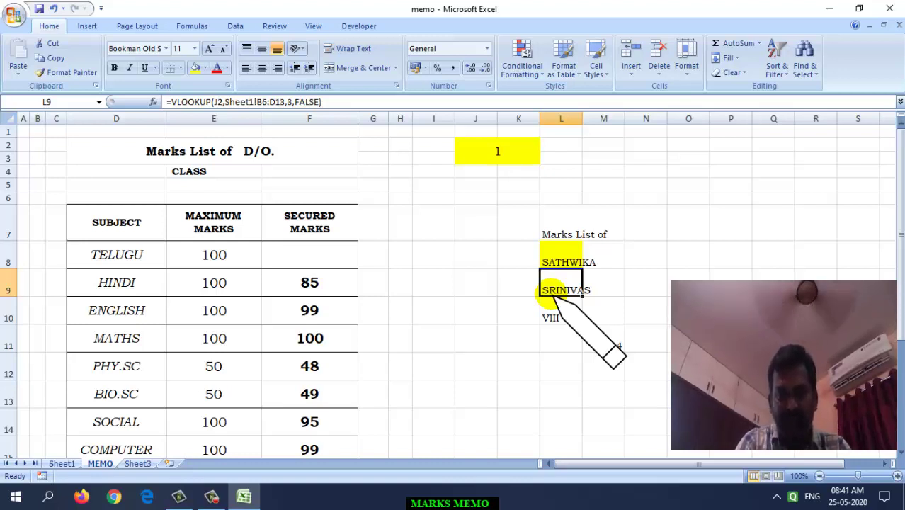
Clear L9 and begin =VLOOKUP(J2, for the father's name.
key("BackSpace")
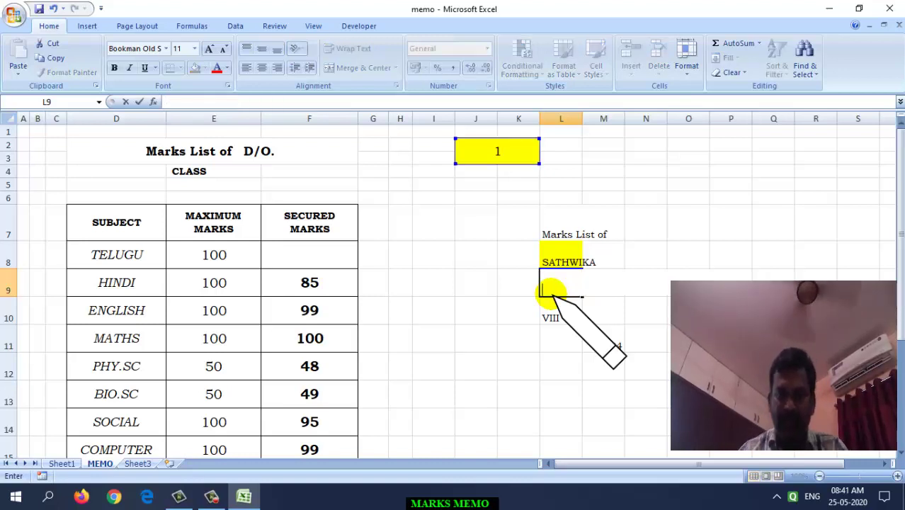
left_click(650, 257)
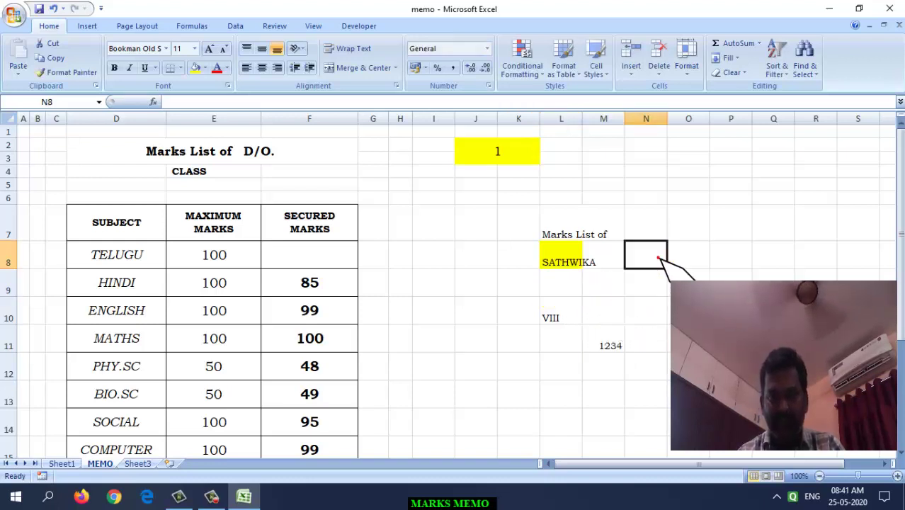
left_click(556, 289)
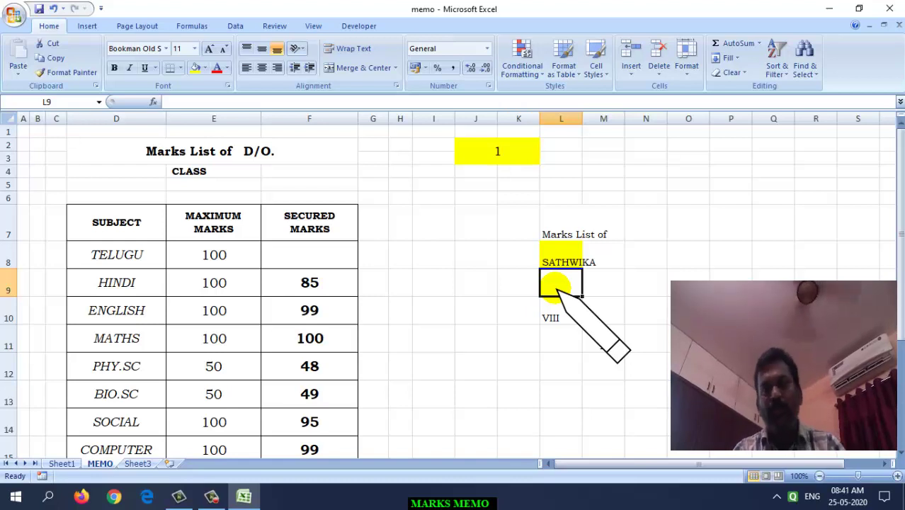
type("=")
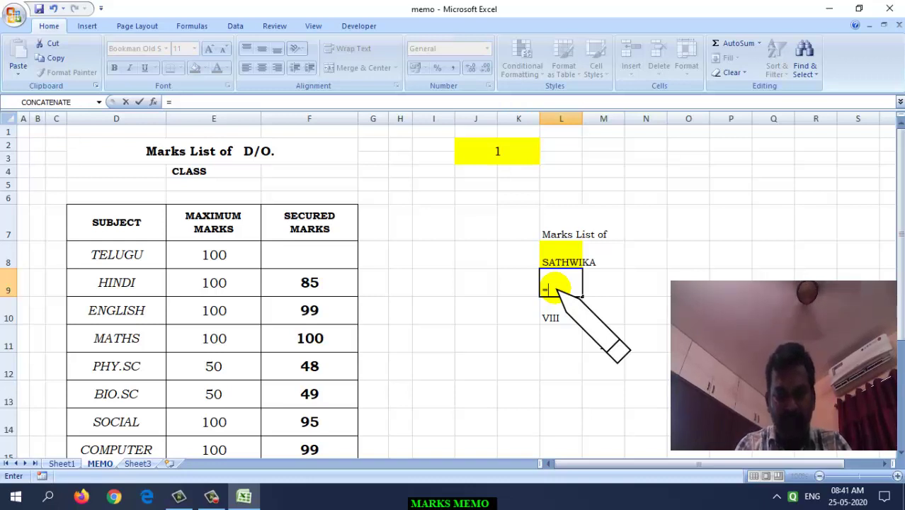
type("VL")
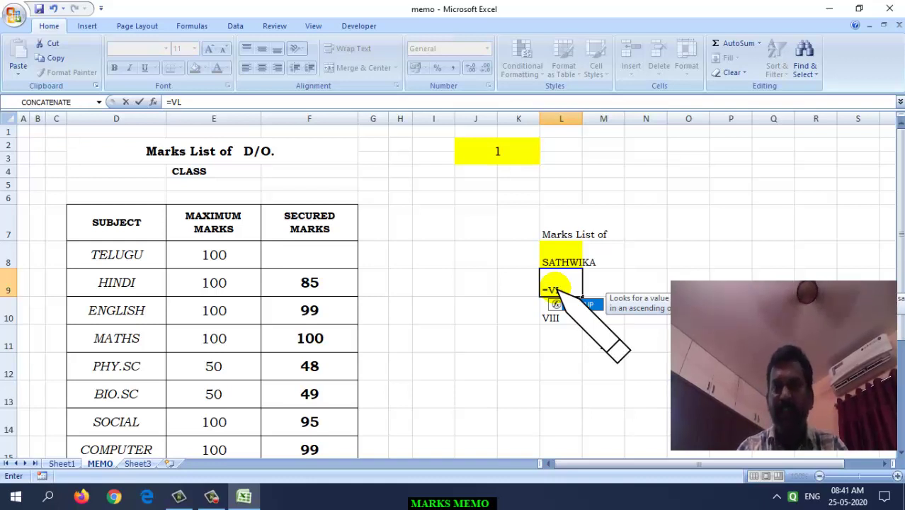
key("Tab")
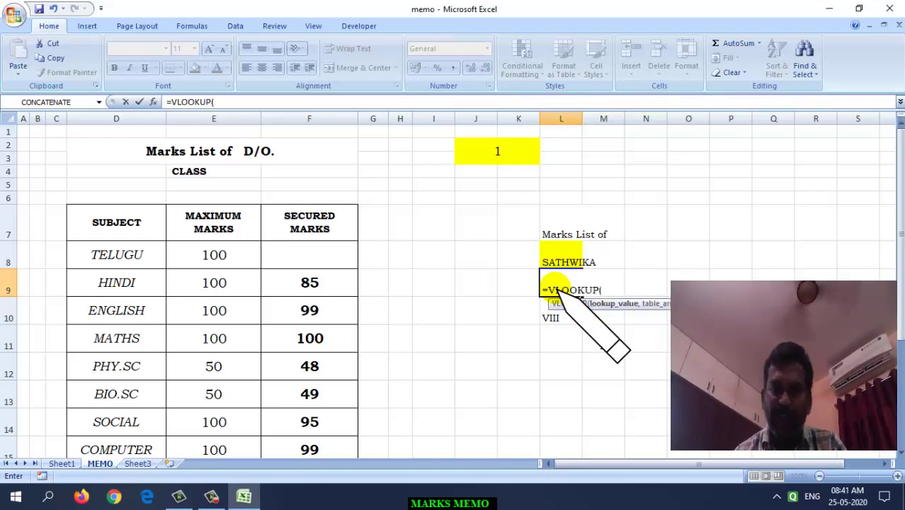
left_click(484, 157)
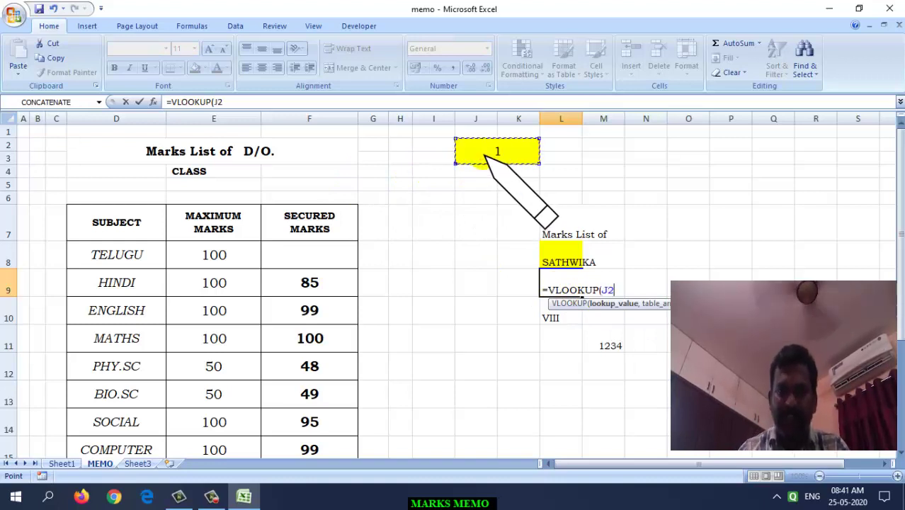
type(",")
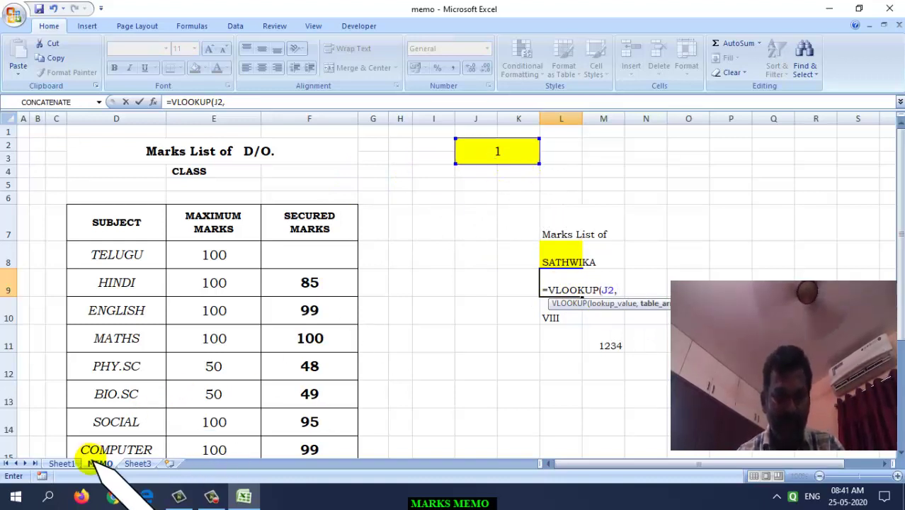
left_click(61, 464)
Use Sheet1!B6:D13 and column 3 so L9 returns SRINIVAS.
left_click(83, 215)
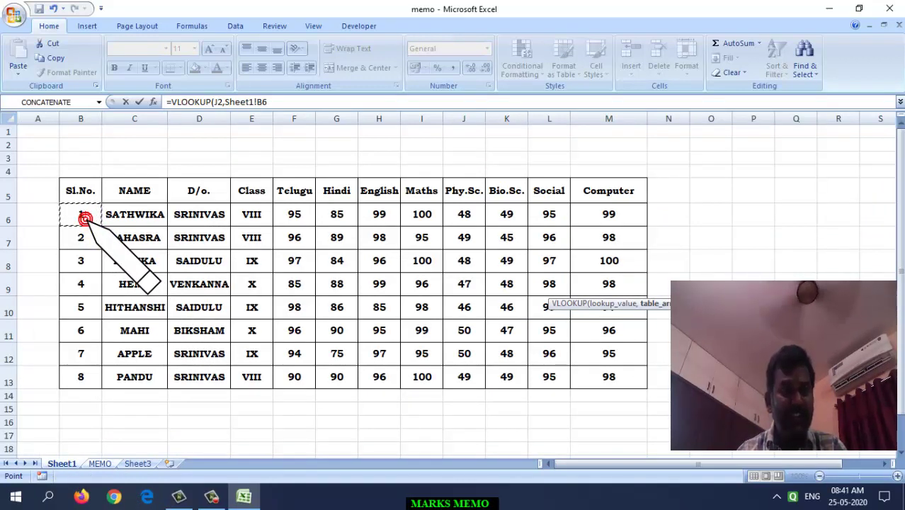
mouse_move(81, 216)
left_mouse_down()
mouse_move(190, 233)
mouse_move(211, 372)
left_mouse_up()
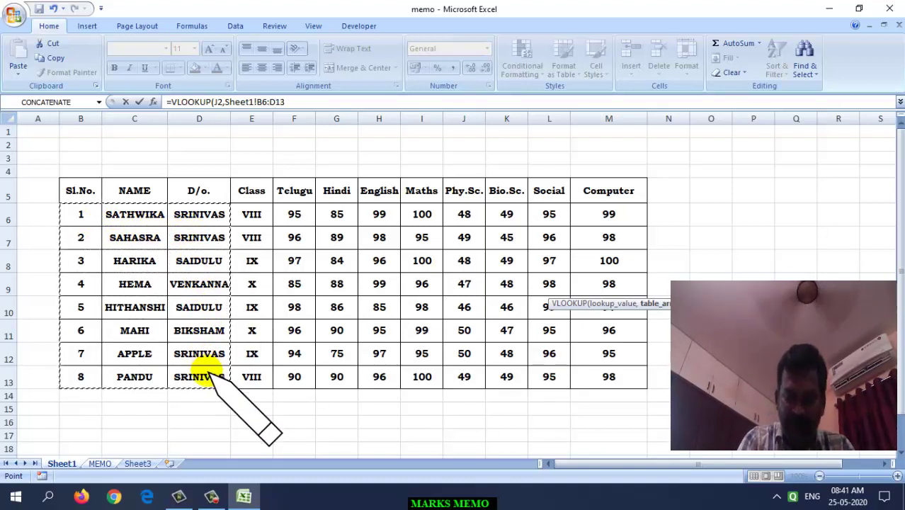
type(",3")
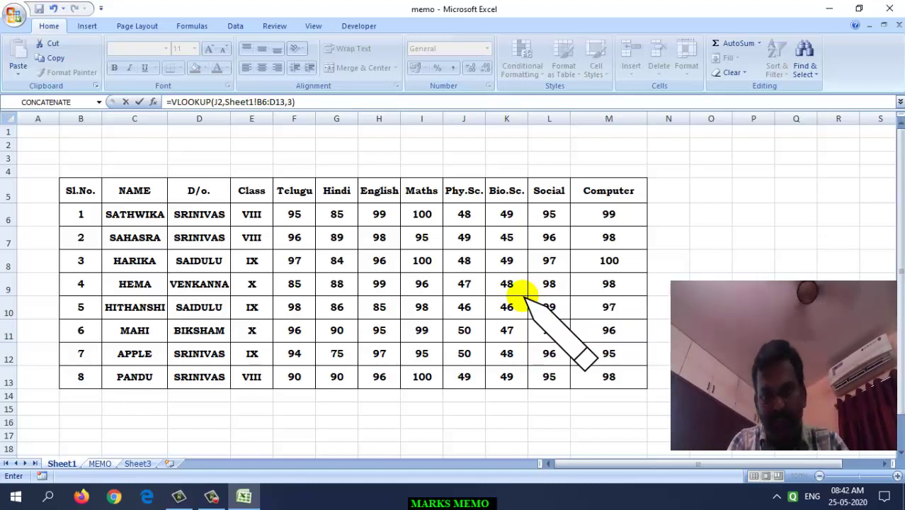
key("Escape")
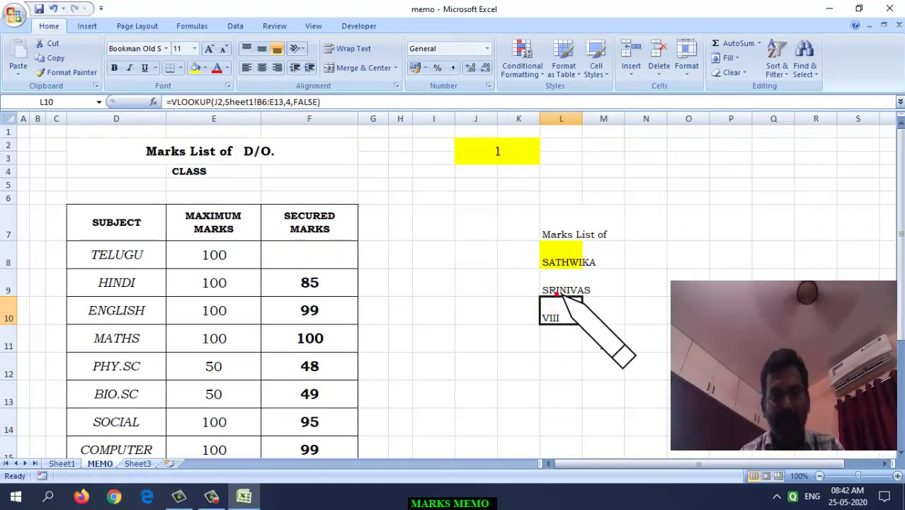
Inspect the name lookup formulas in L8 and L9 and the title CONCATENATE in D2.
left_click(556, 290)
left_click(556, 260)
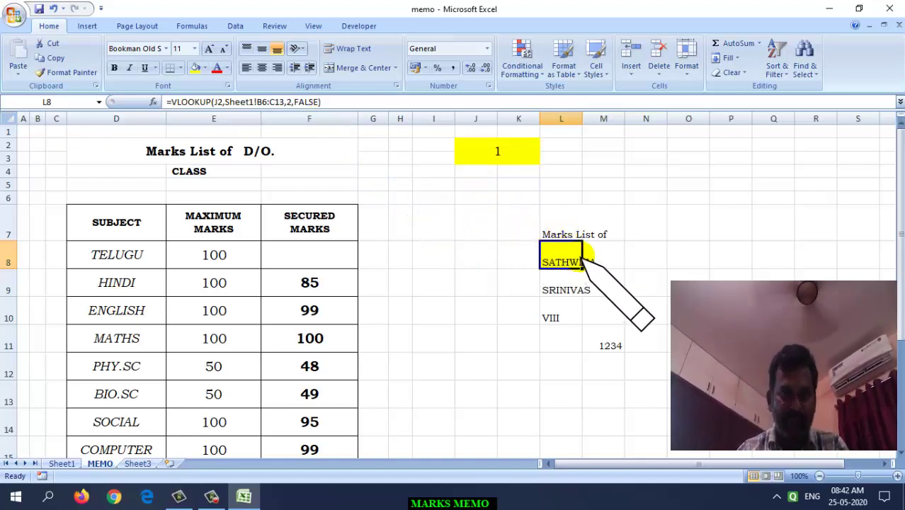
left_click(559, 289)
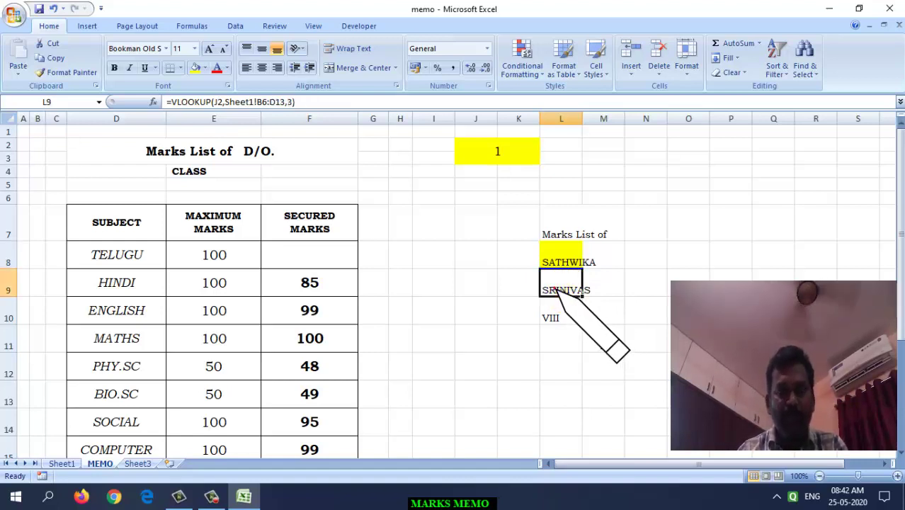
right_click(555, 288)
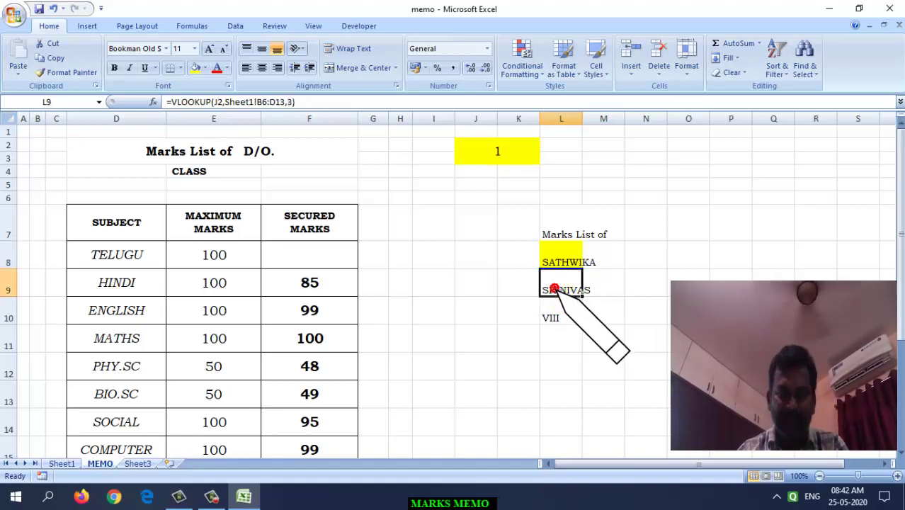
left_click(556, 288)
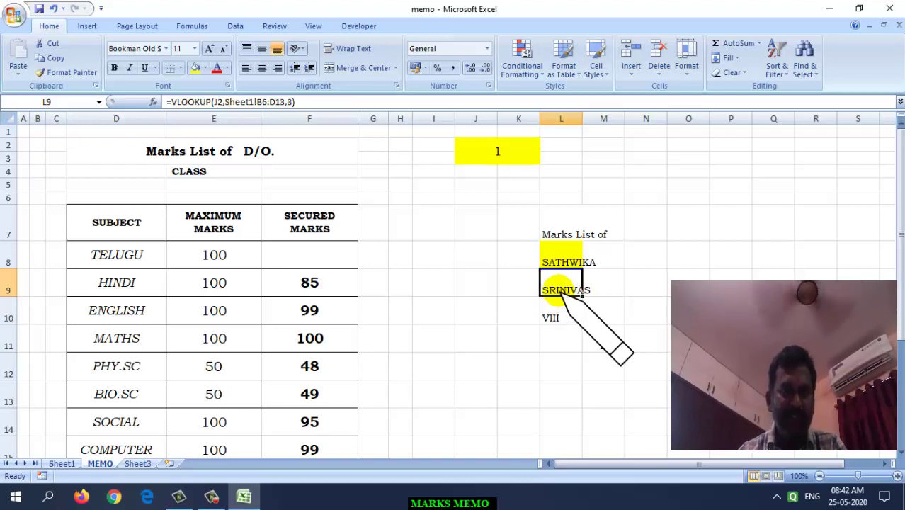
left_click(245, 151)
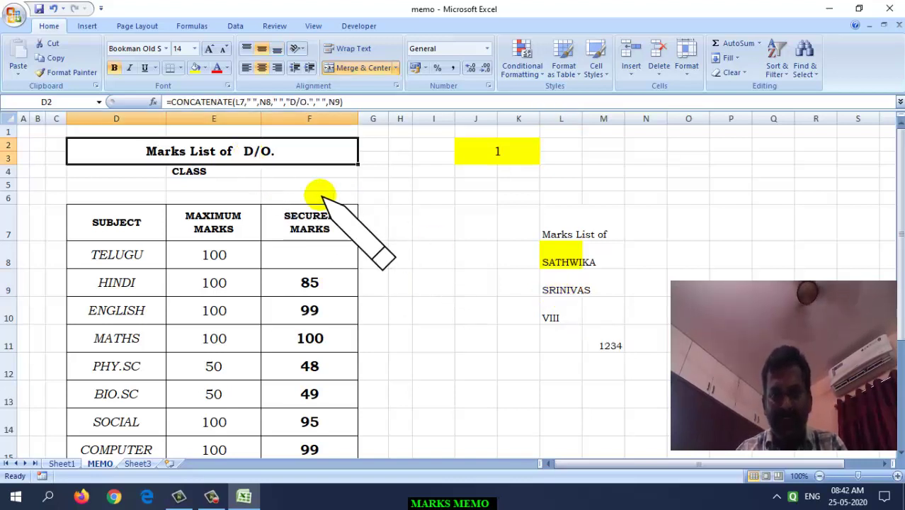
left_click(554, 291)
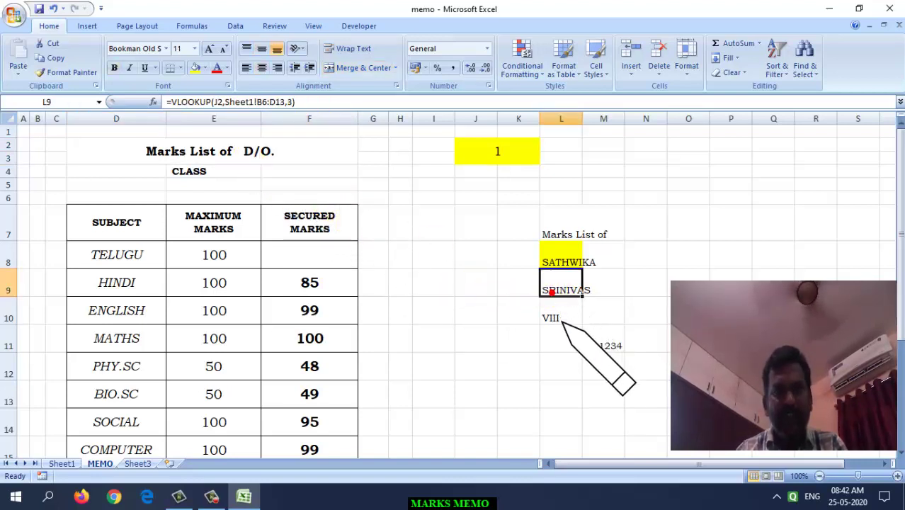
Delete the class VLOOKUP formula from L10, leaving it empty.
left_click(557, 320)
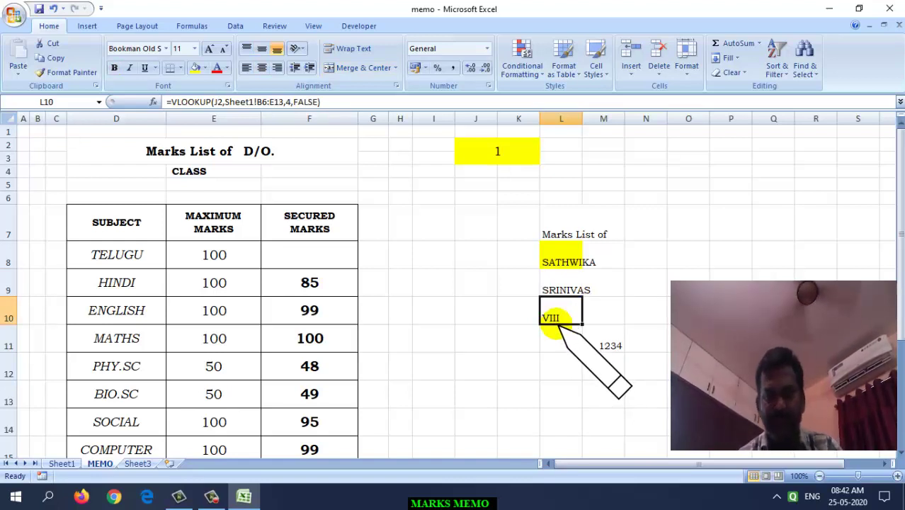
key("Delete")
left_click(561, 366)
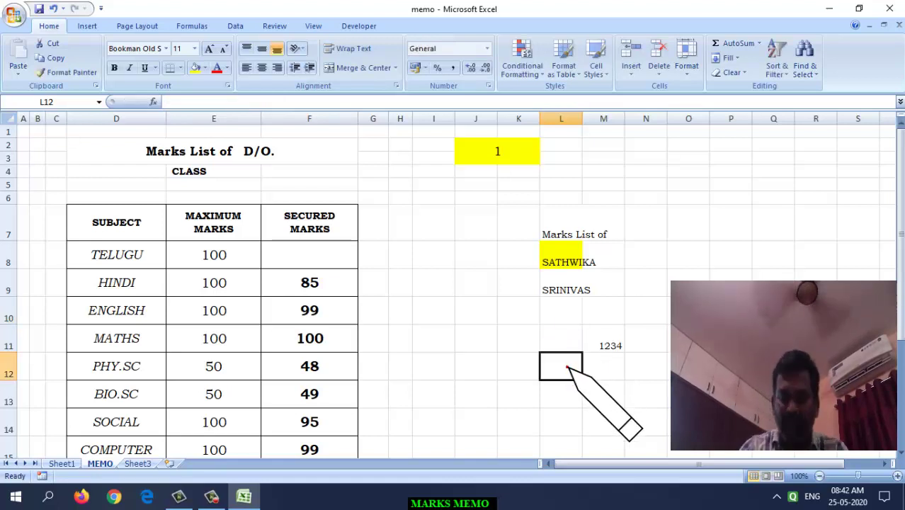
Enter =VLOOKUP(J2,Sheet1!B6:E13,4) in L10 so it returns class VIII.
left_click(560, 321)
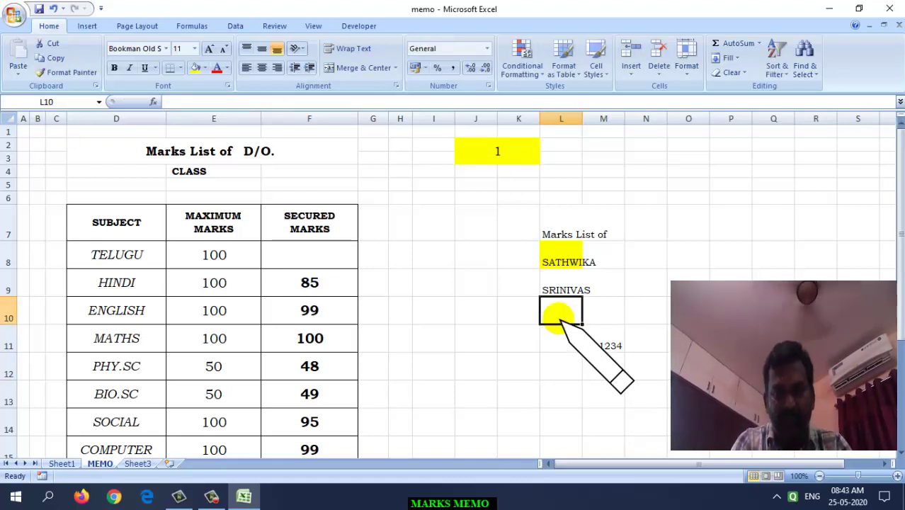
type("=V")
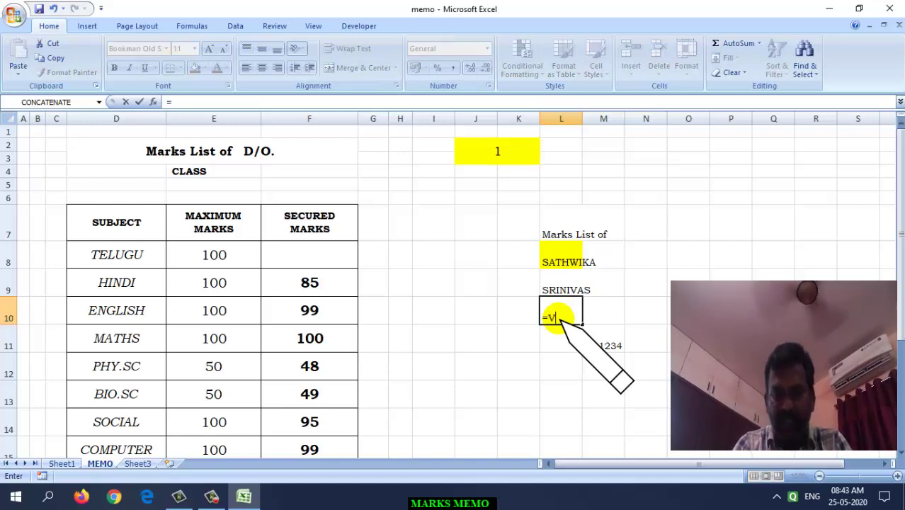
type("L")
key("Tab")
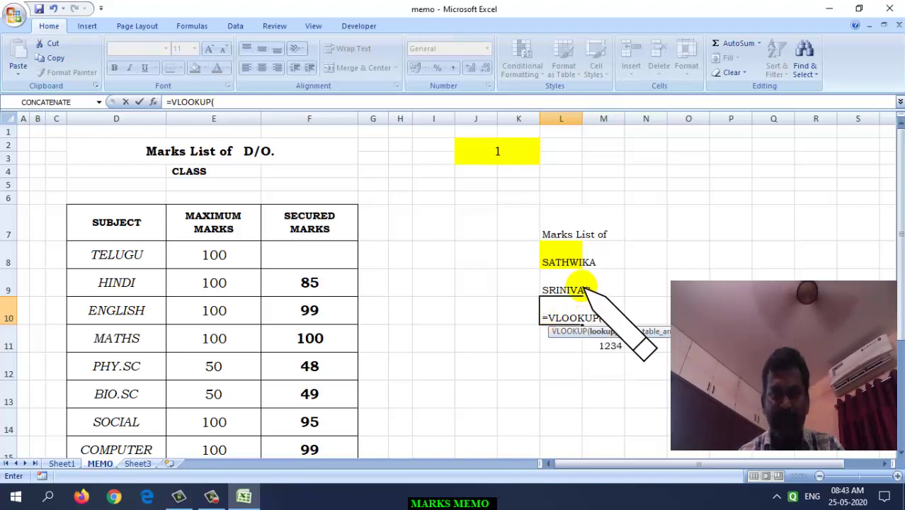
left_click(509, 155)
left_click(508, 154)
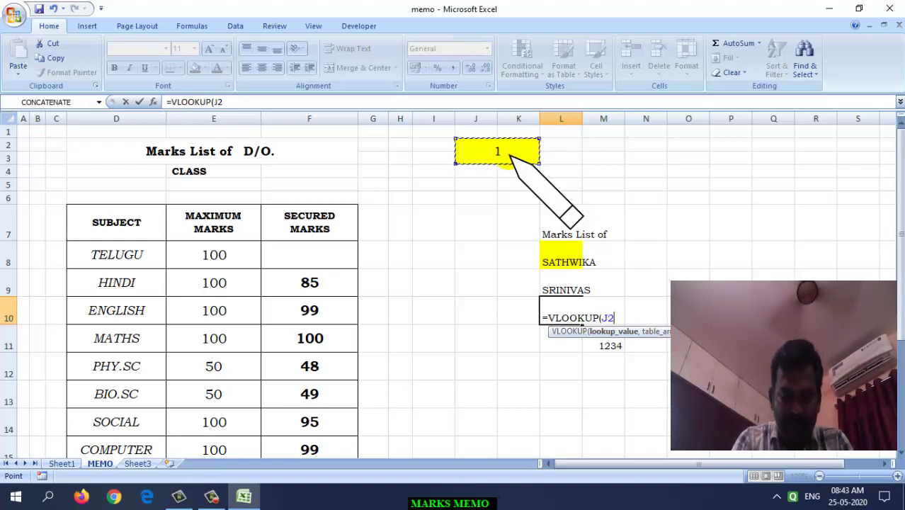
type(",")
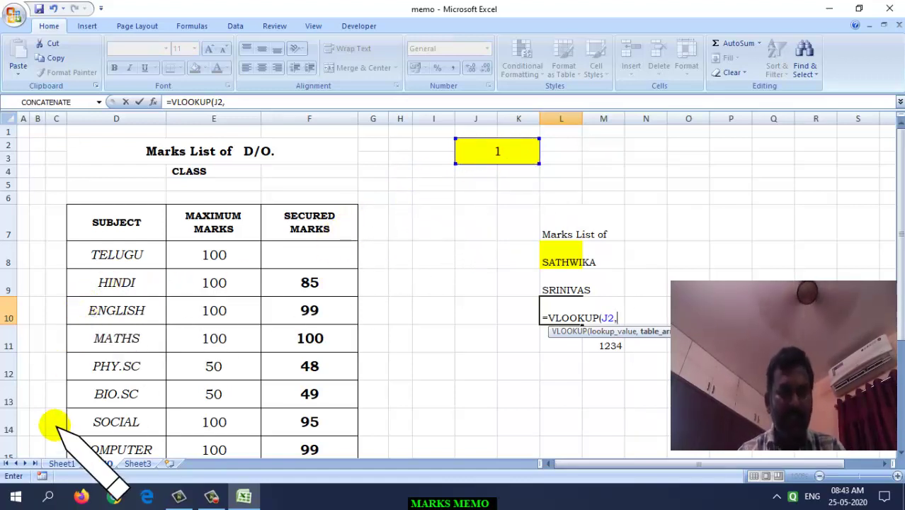
left_click(62, 464)
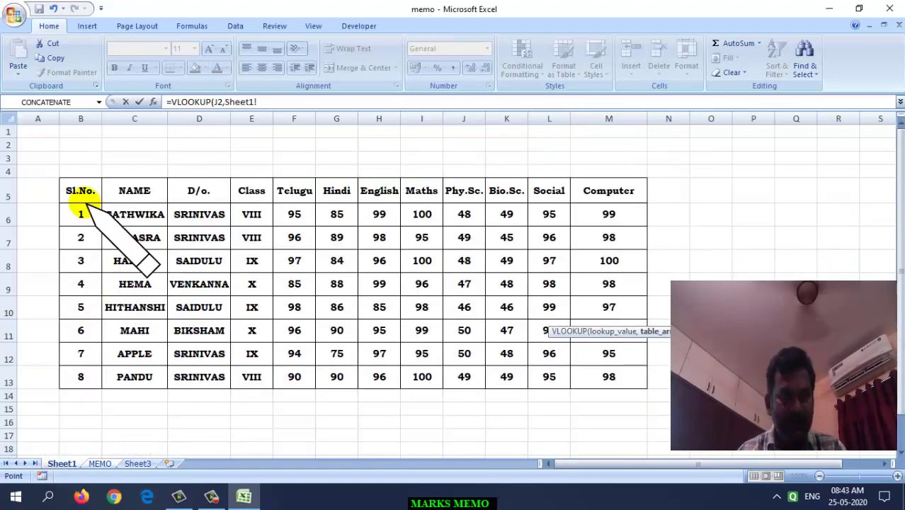
mouse_move(80, 214)
left_mouse_down()
mouse_move(162, 236)
mouse_move(259, 348)
mouse_move(267, 376)
left_mouse_up()
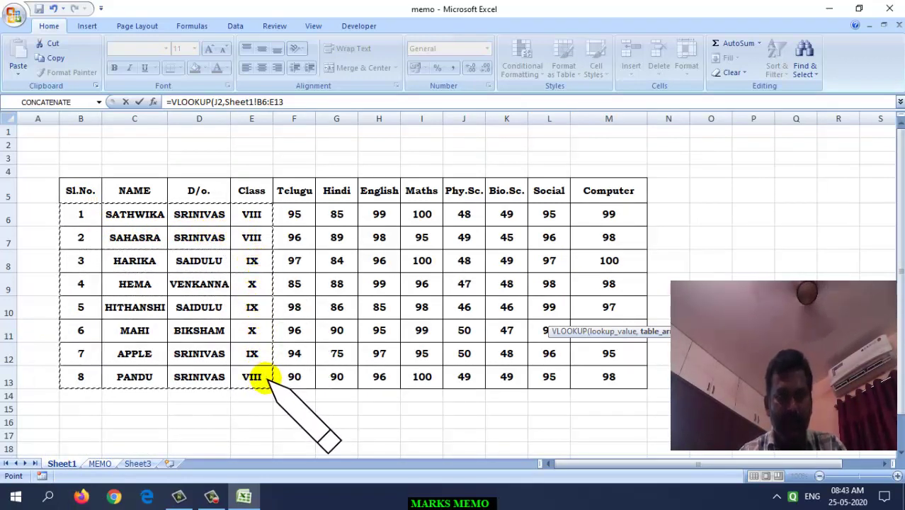
left_click(288, 104)
type(",")
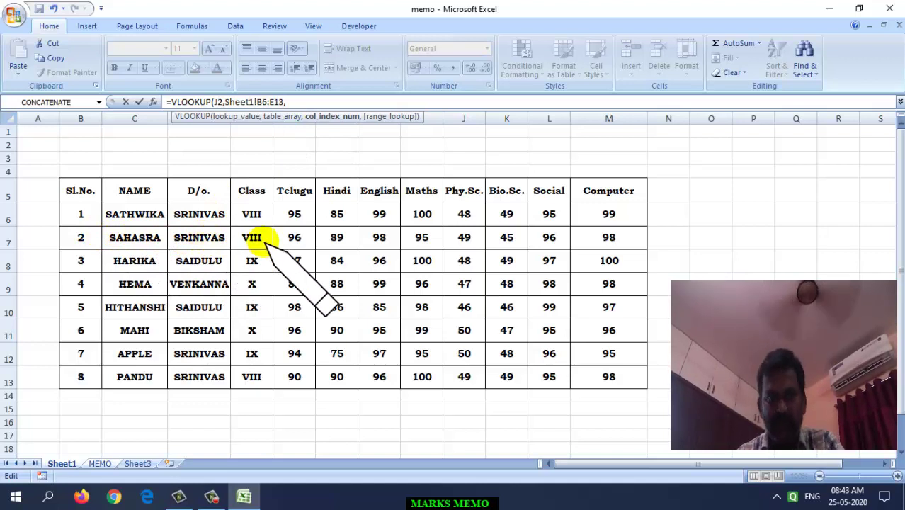
type("4")
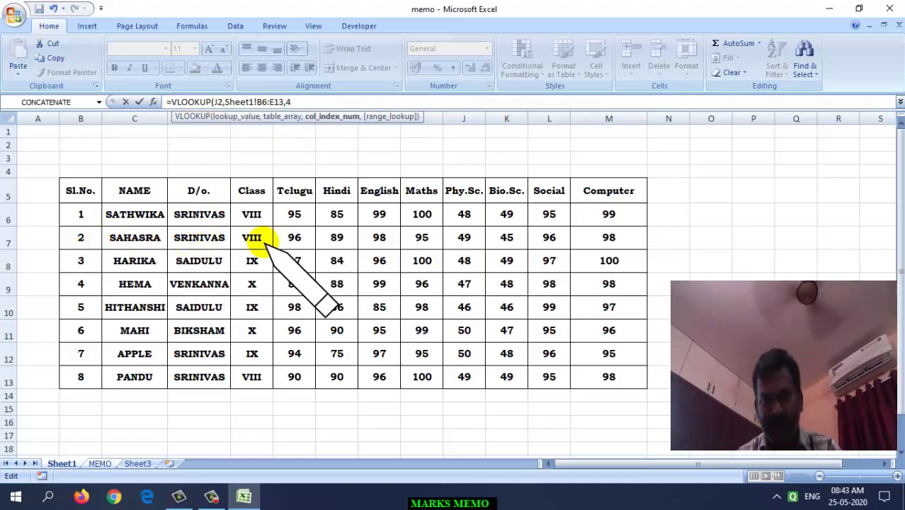
key("Return")
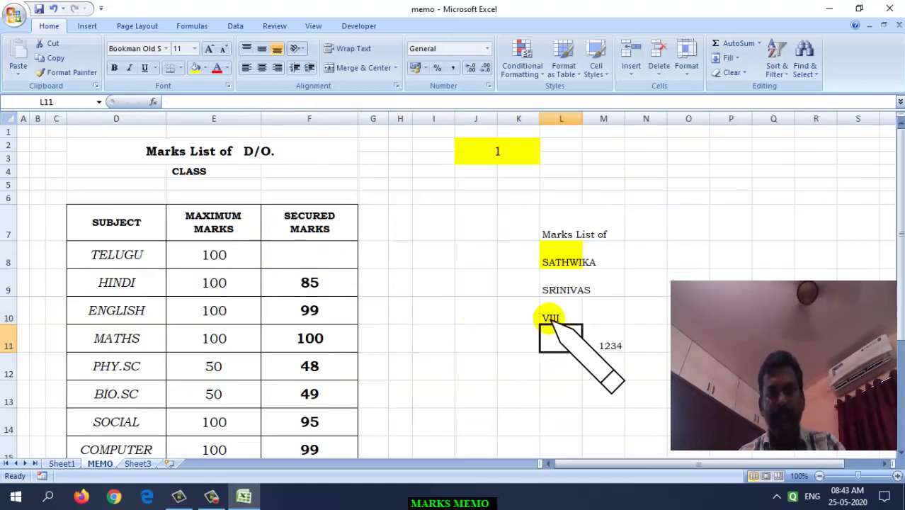
left_click(547, 319)
left_click(604, 346)
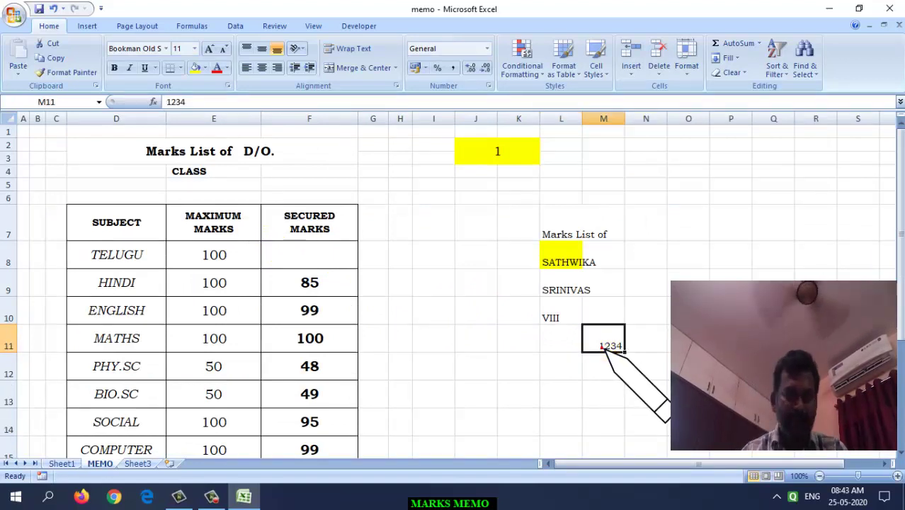
left_click(533, 375)
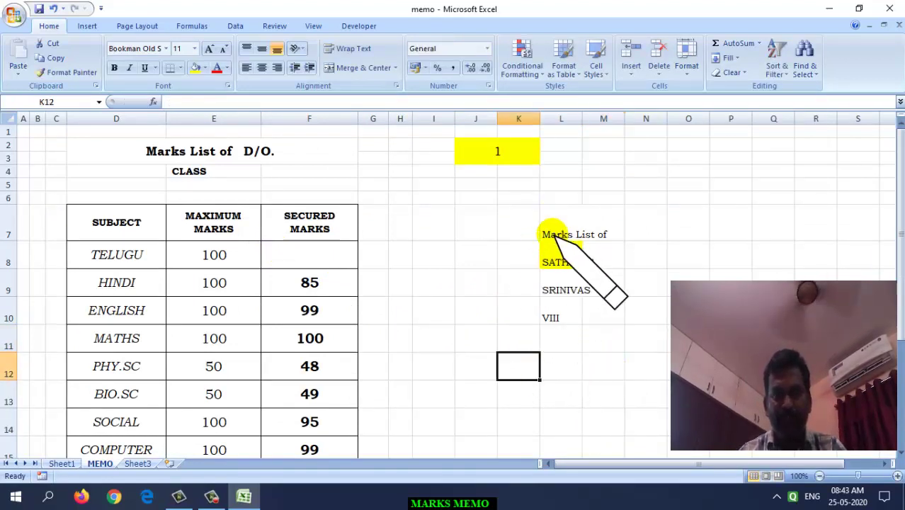
left_click(563, 285)
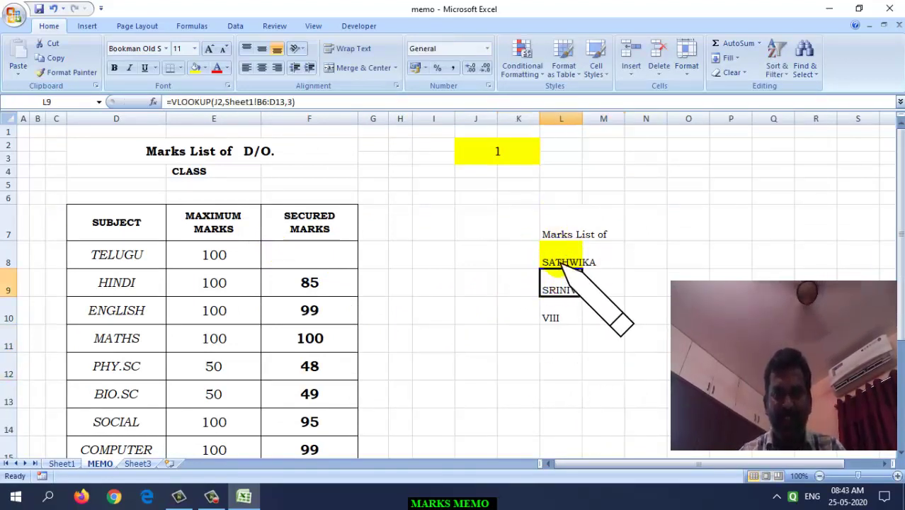
left_click(561, 264)
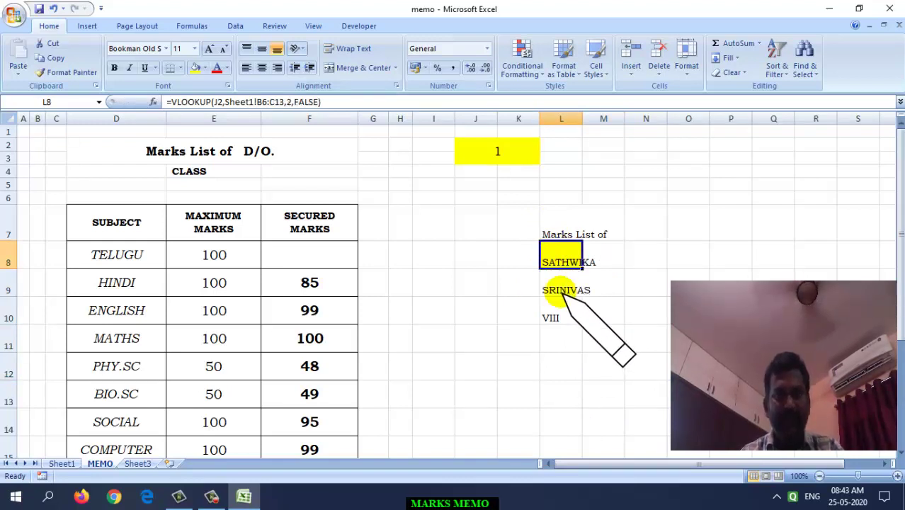
left_click(570, 295)
left_click(565, 317)
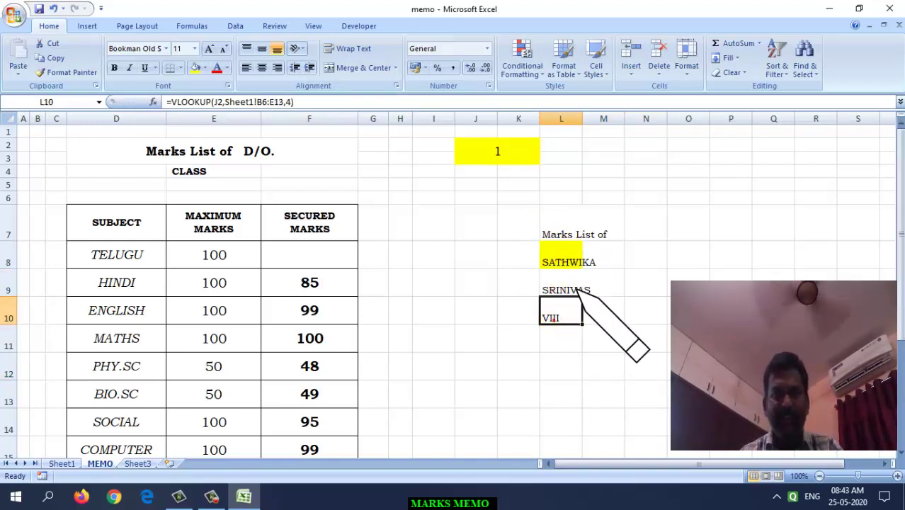
left_click(559, 264)
left_click(552, 291)
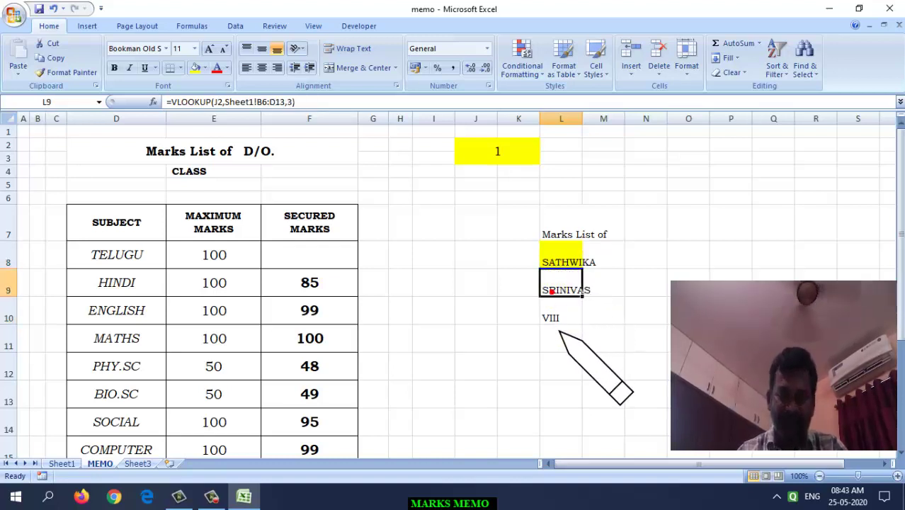
left_click(557, 318)
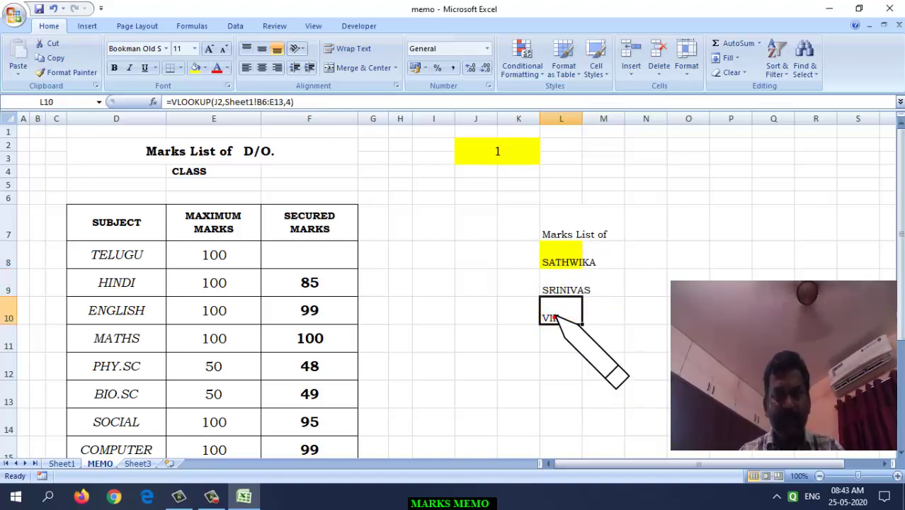
left_click(577, 322)
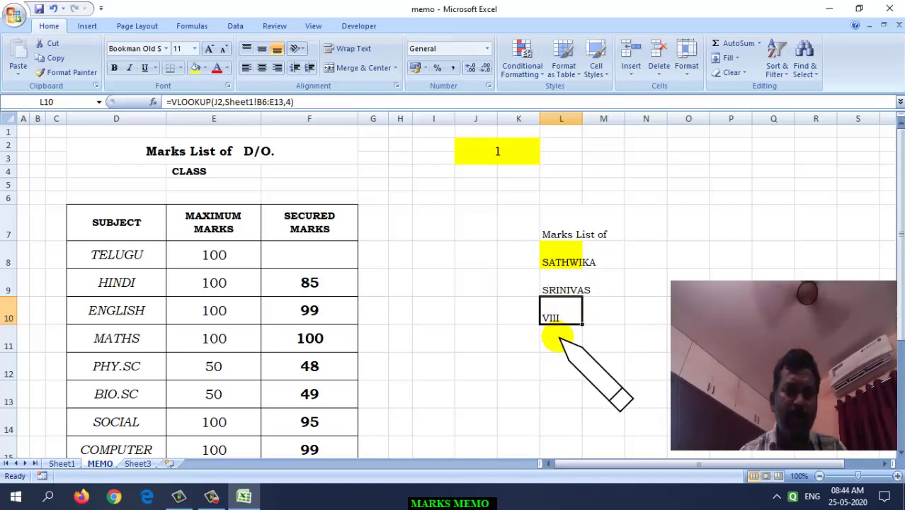
left_click(253, 151)
left_click(252, 150)
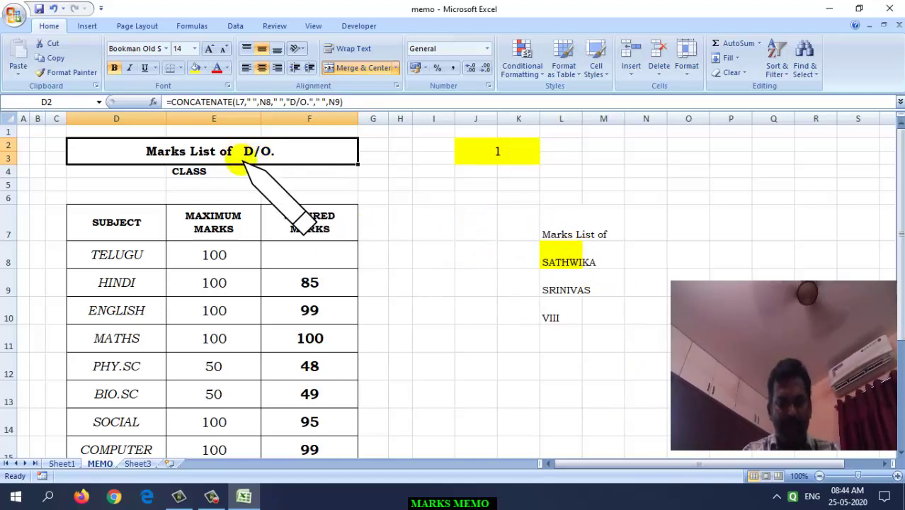
Empty the title formula from D2 and reselect the cell.
double_click(241, 157)
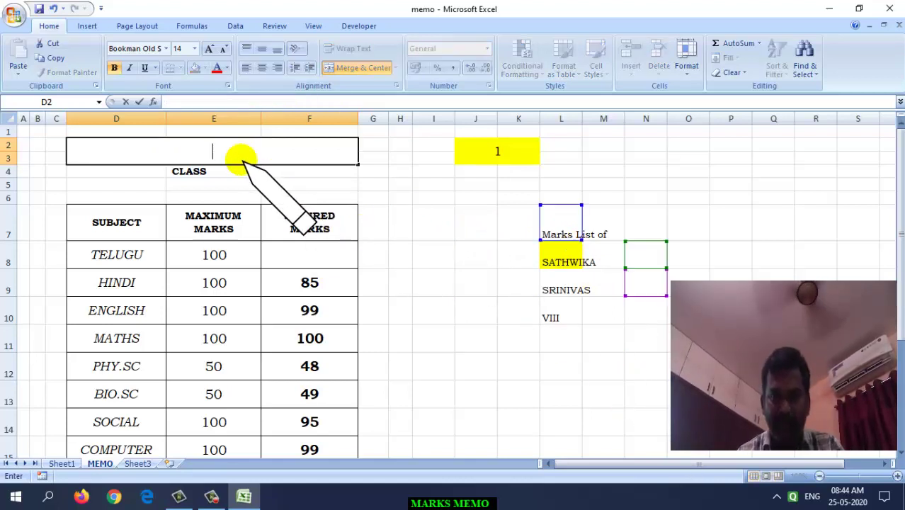
left_click(487, 312)
left_click(564, 233)
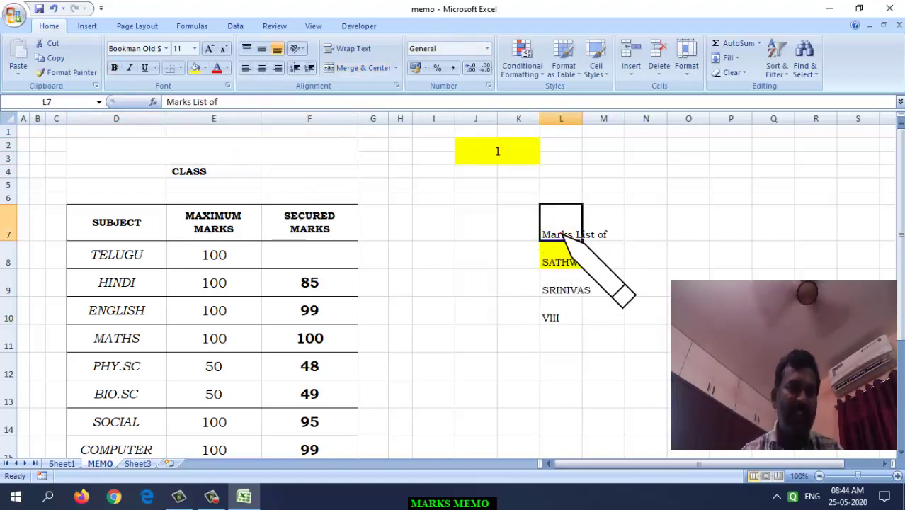
left_click(219, 145)
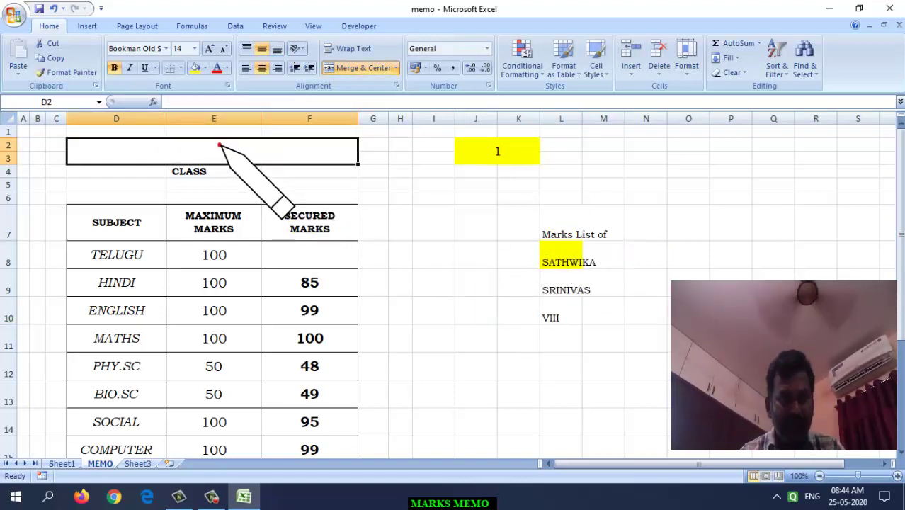
Insert a CONCATENATE function into D2 from the Formulas Text library.
left_click(193, 25)
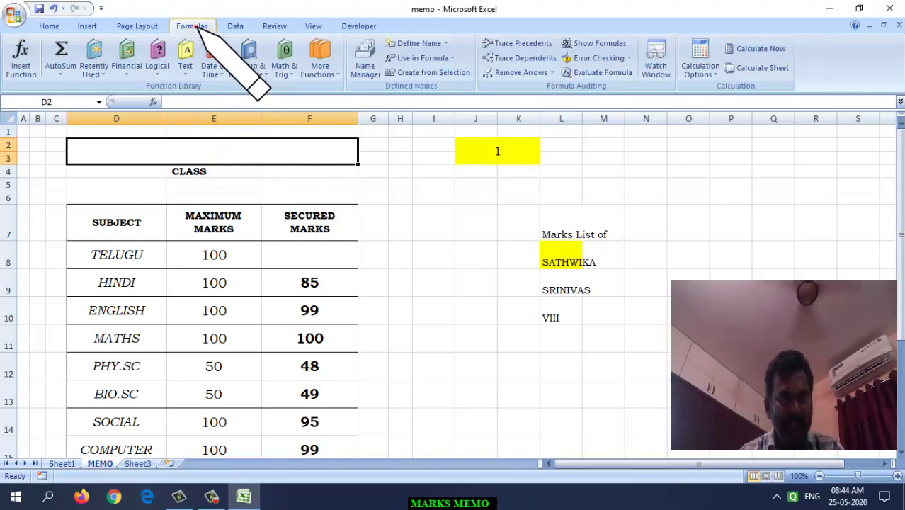
left_click(186, 69)
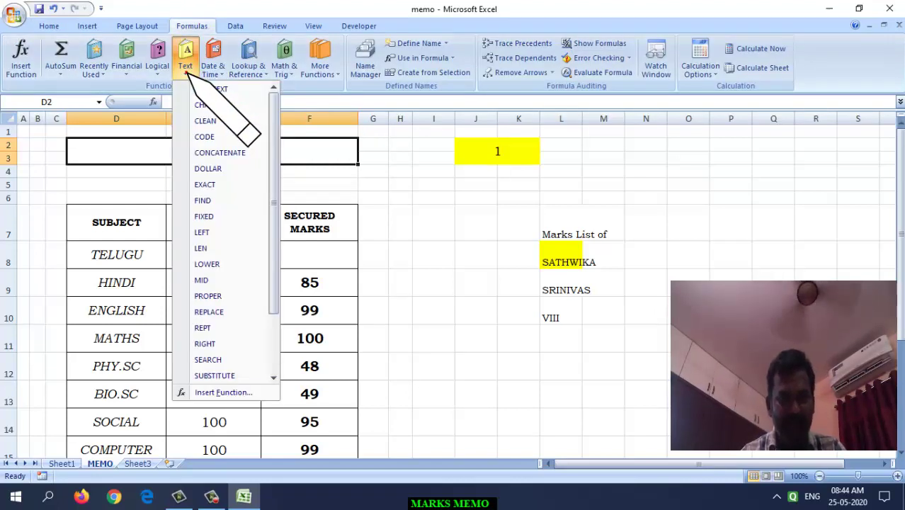
left_click(220, 153)
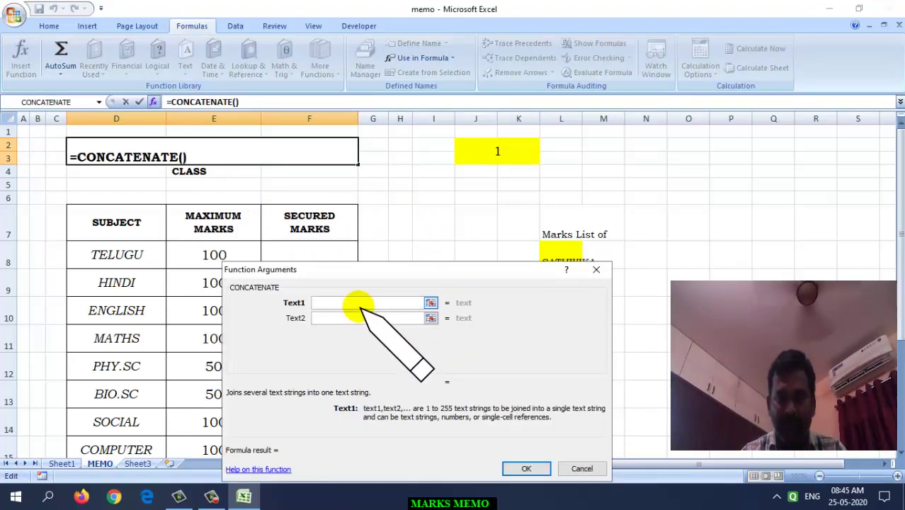
Set CONCATENATE Text1–Text4 to L7, a space, L8 and a space.
left_click(567, 236)
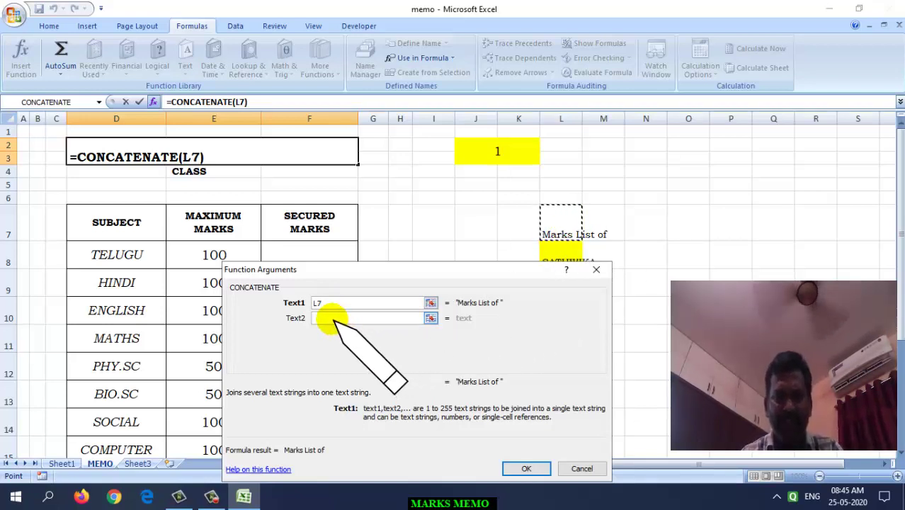
left_click(331, 319)
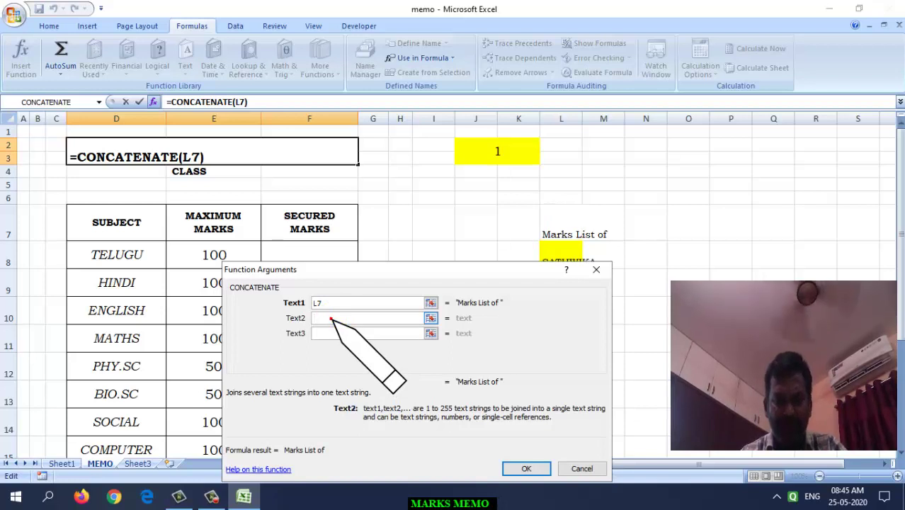
left_click(331, 319)
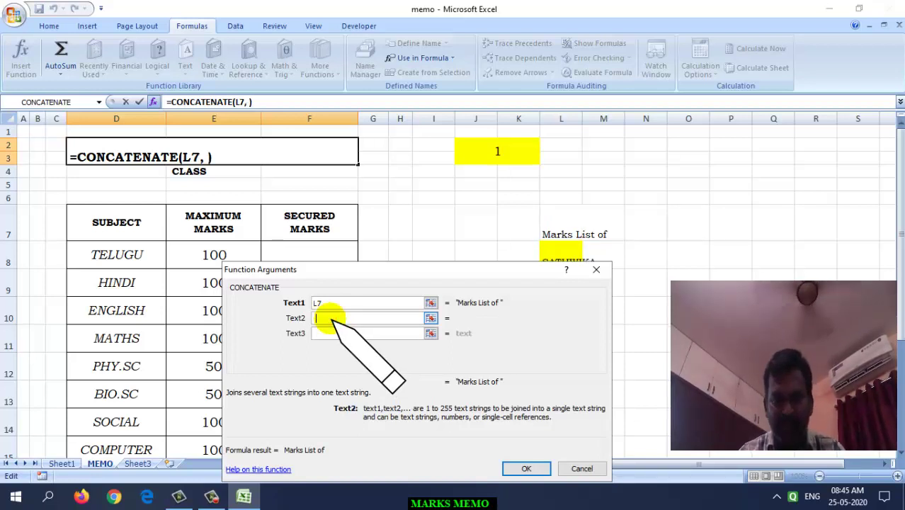
left_click(320, 334)
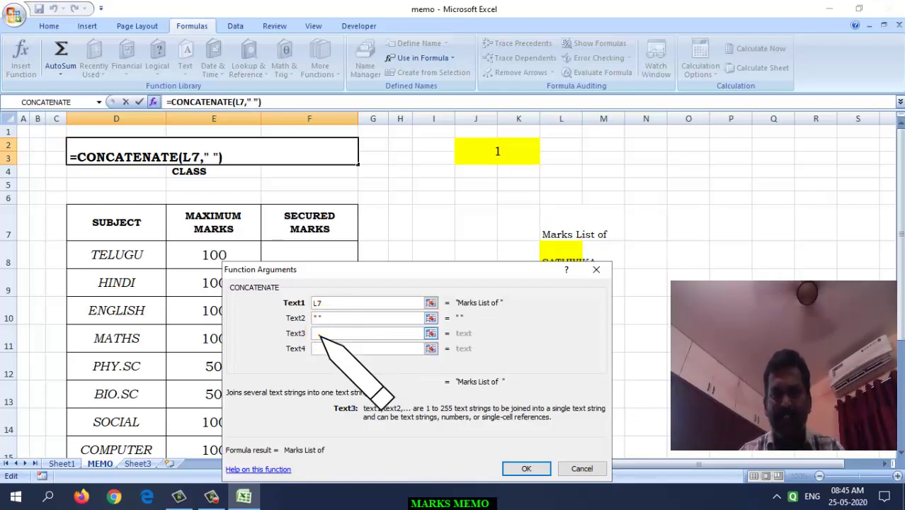
left_click_drag(516, 320, 549, 328)
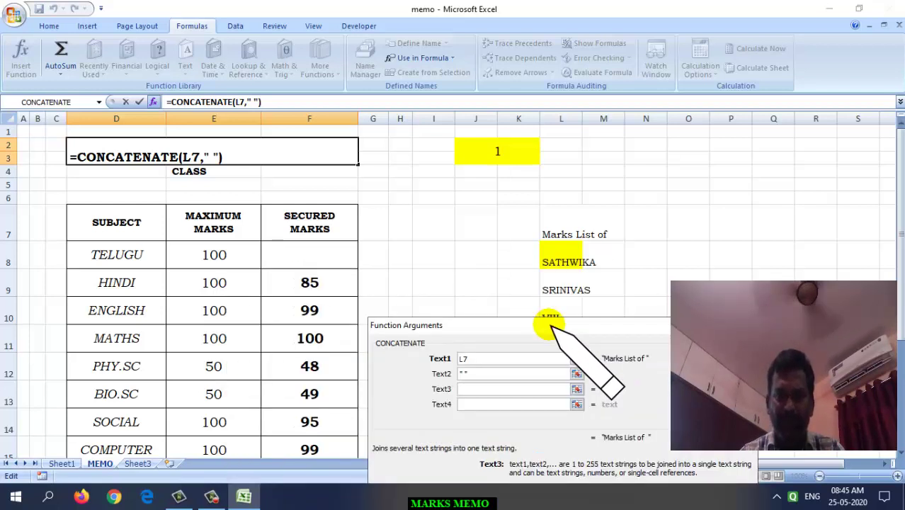
left_click(557, 265)
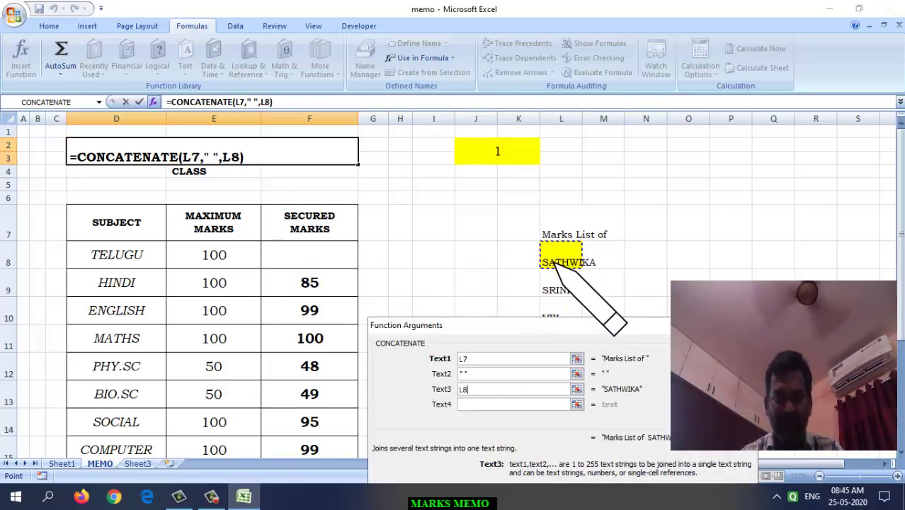
left_click_drag(516, 324, 378, 189)
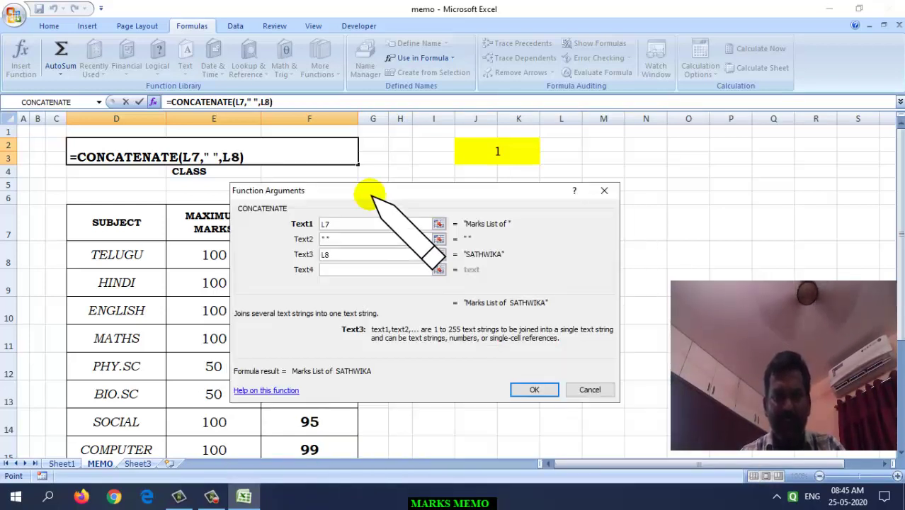
left_click(339, 271)
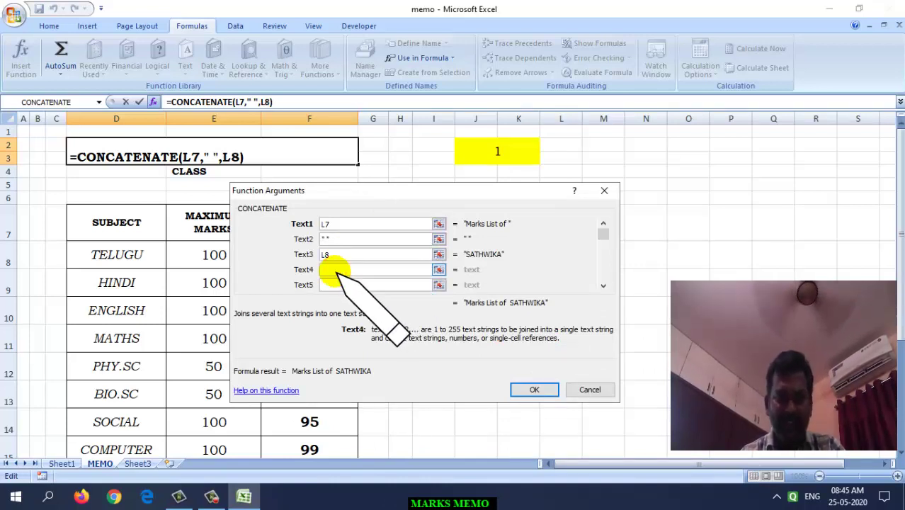
type("\" \"")
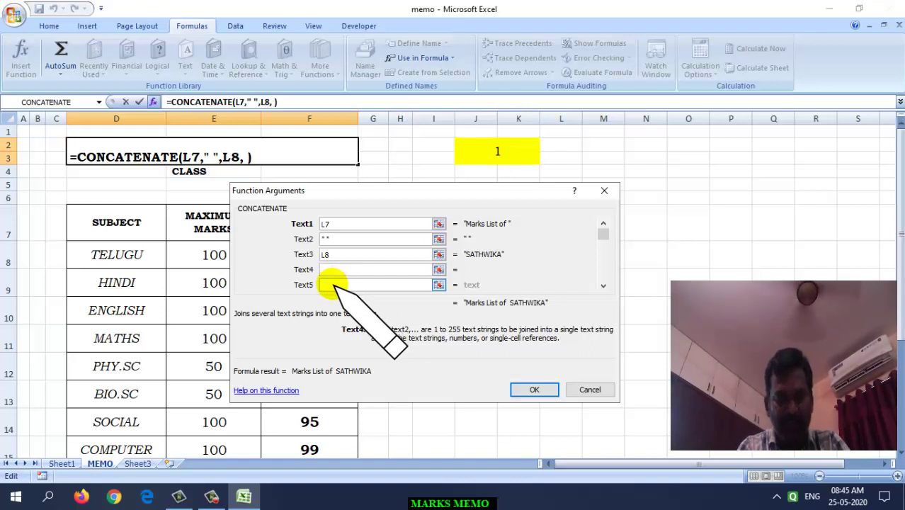
Add "D/O", a space, L9 and a trailing space as Text5–Text8, then confirm.
left_click(332, 285)
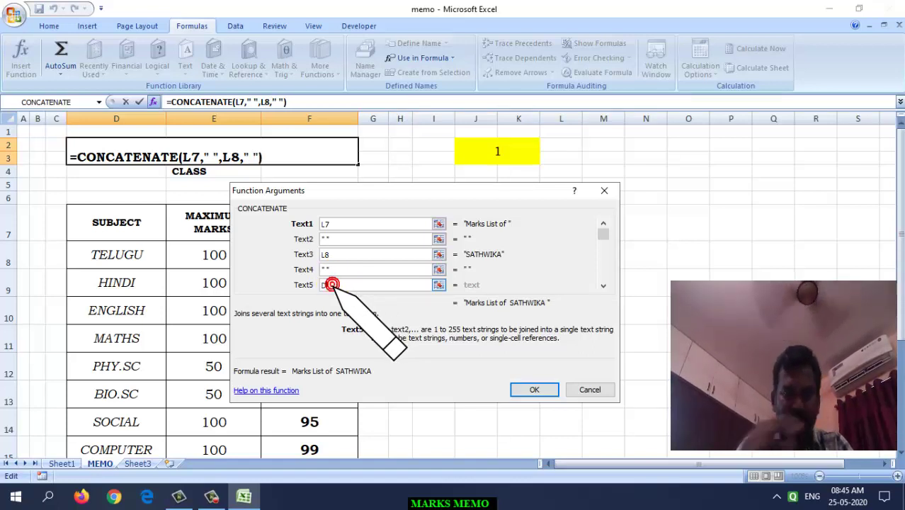
type("D/O")
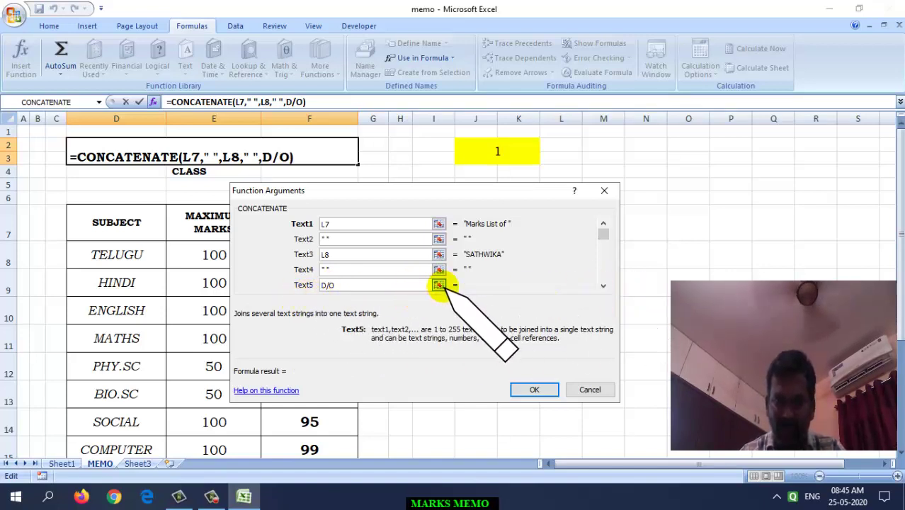
left_click(602, 285)
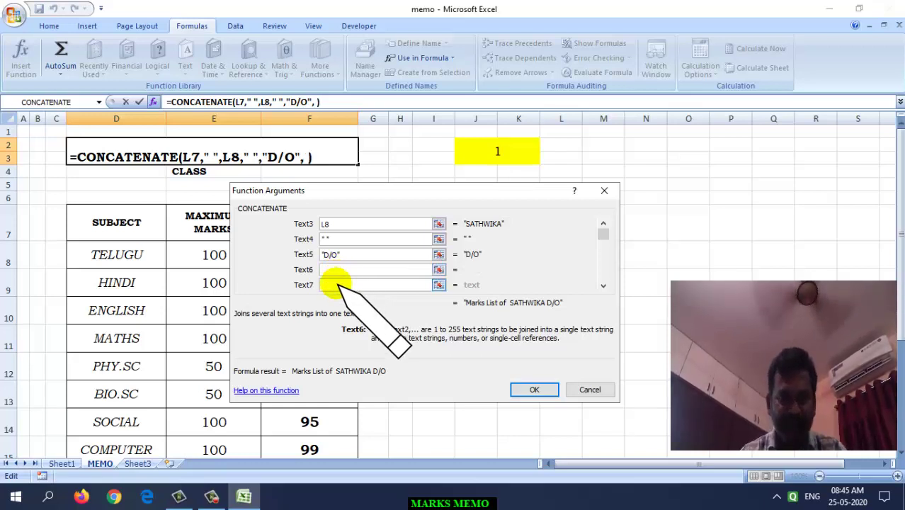
type("\" \"")
left_click(331, 287)
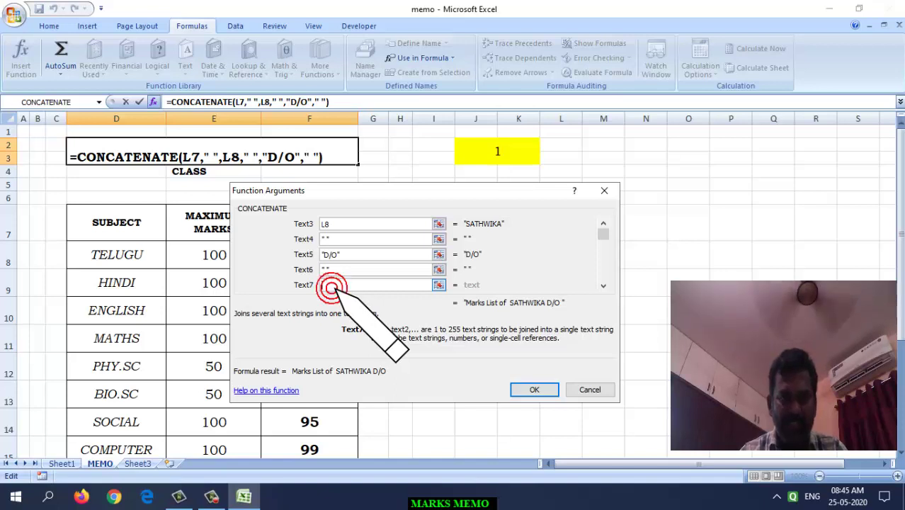
mouse_move(396, 194)
left_mouse_down()
mouse_move(632, 202)
mouse_move(250, 225)
left_mouse_up()
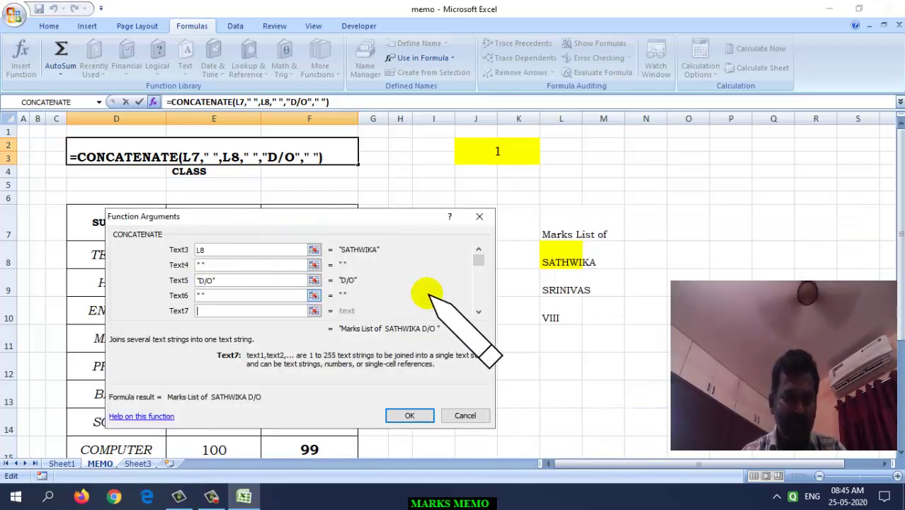
left_click(560, 291)
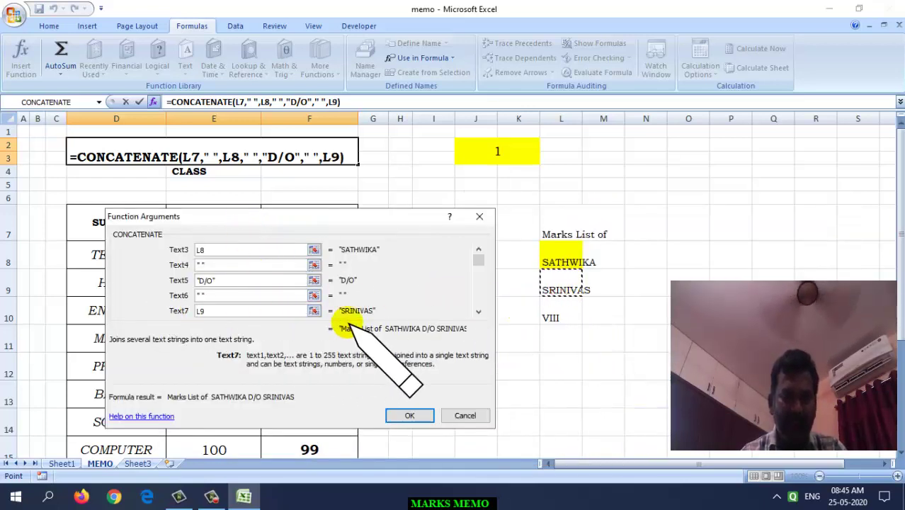
left_click(479, 312)
left_click(269, 311)
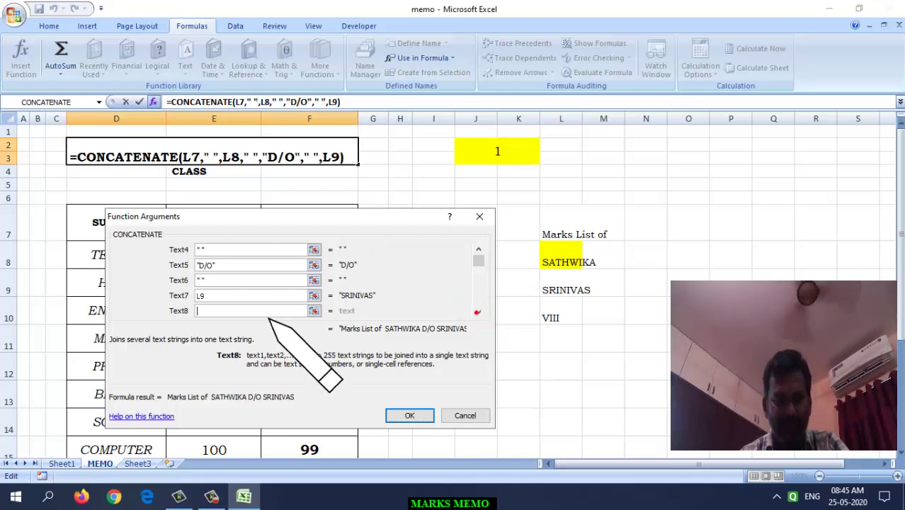
left_click(224, 310)
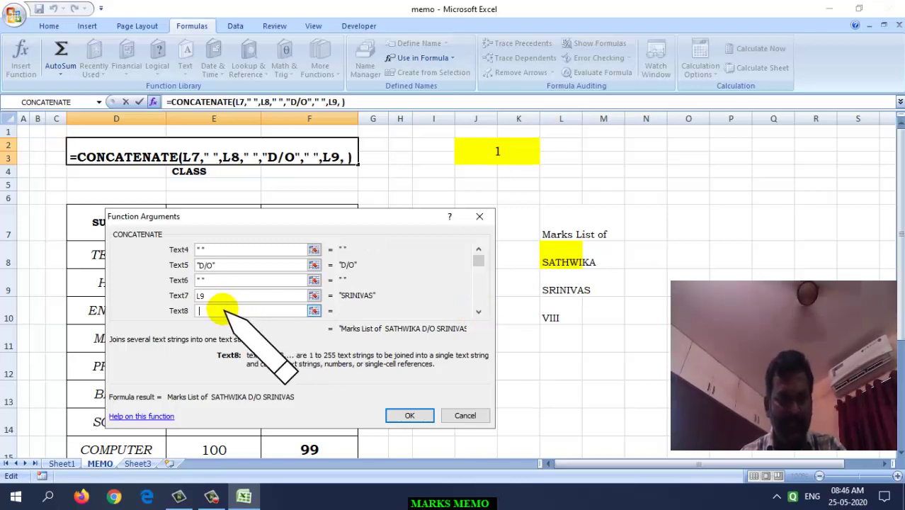
left_click(479, 312)
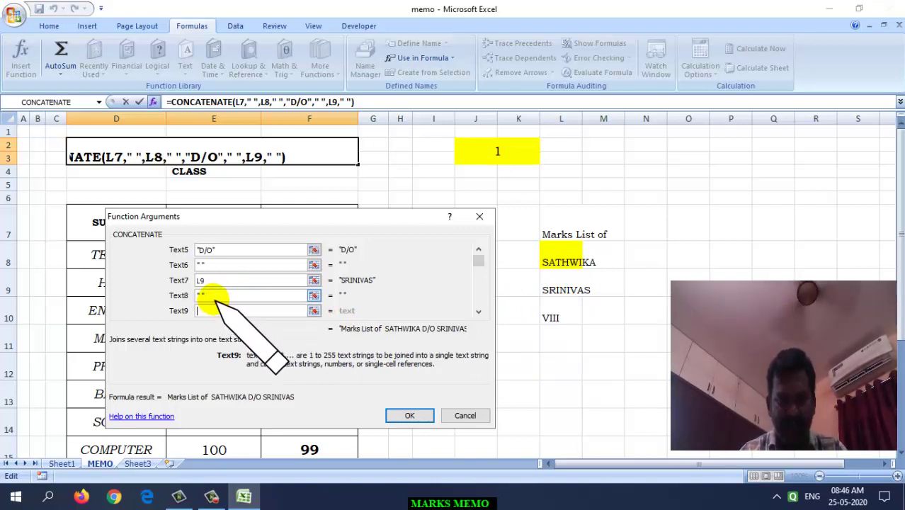
left_click(410, 416)
Delete the old =CONCATENATE(N10," ","CLASS") formula from E4 after checking D2's title.
left_click(462, 336)
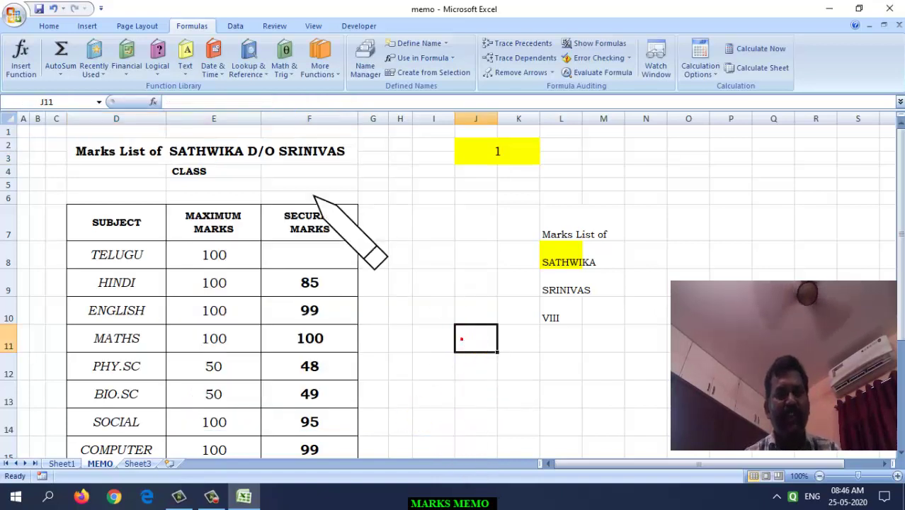
left_click(260, 152)
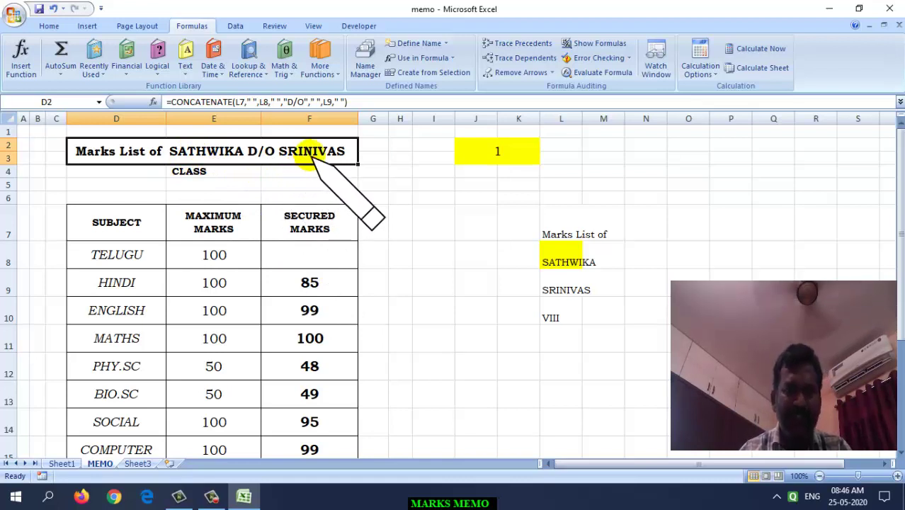
left_click(228, 175)
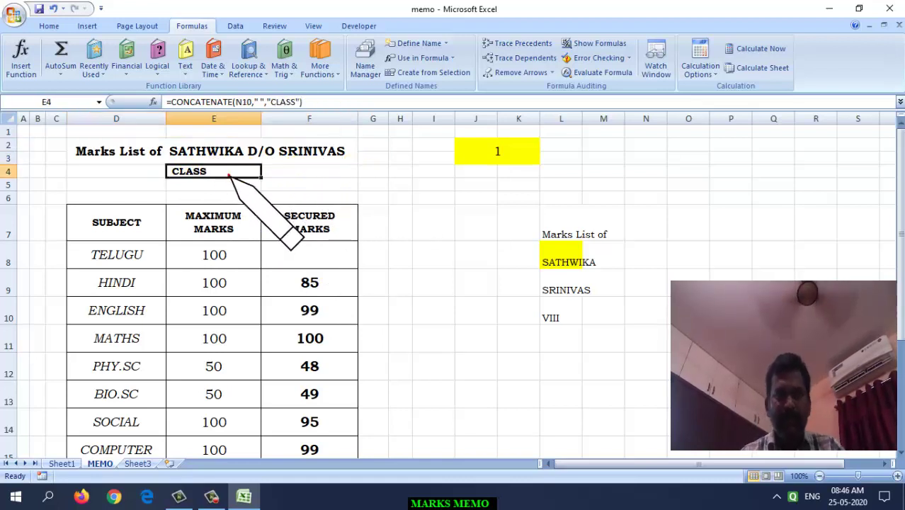
key("Delete")
left_click(445, 212)
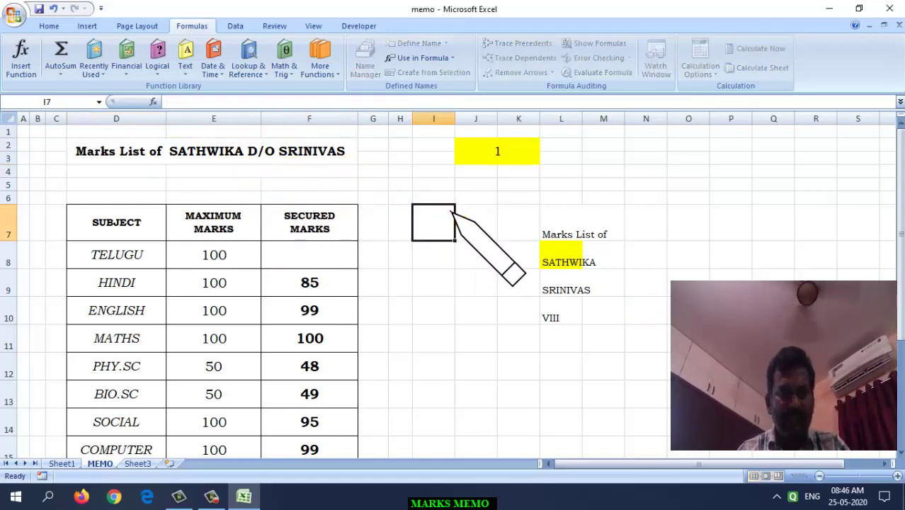
left_click(213, 176)
left_click(214, 175)
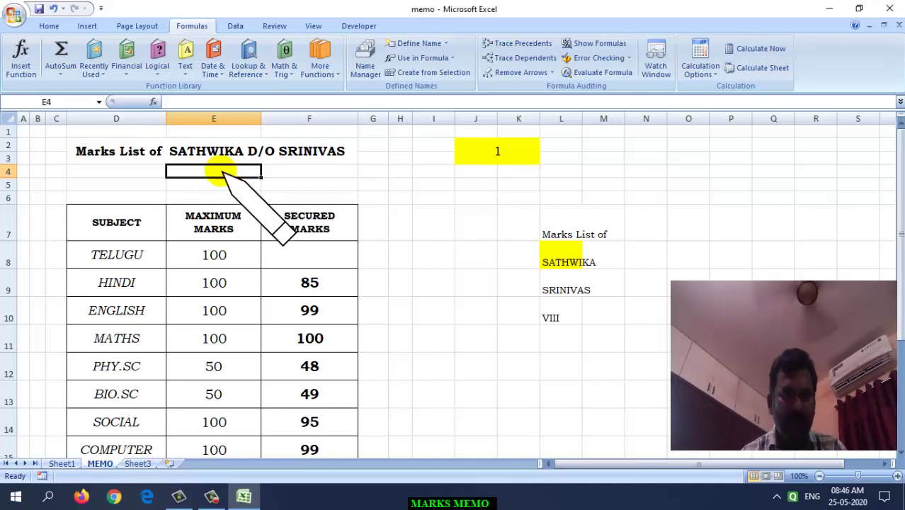
Build a CONCATENATE in E4 joining the class in L10 with the word CLASS.
left_click(187, 75)
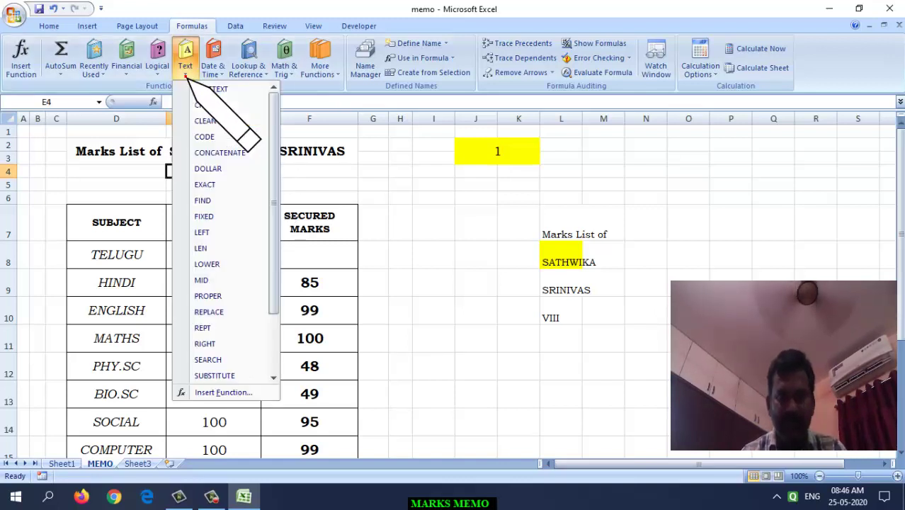
left_click(238, 150)
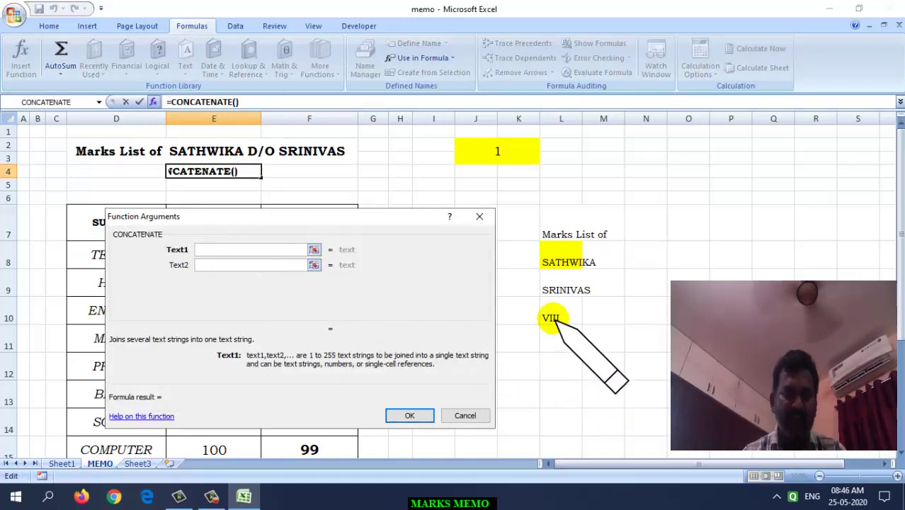
left_click(557, 318)
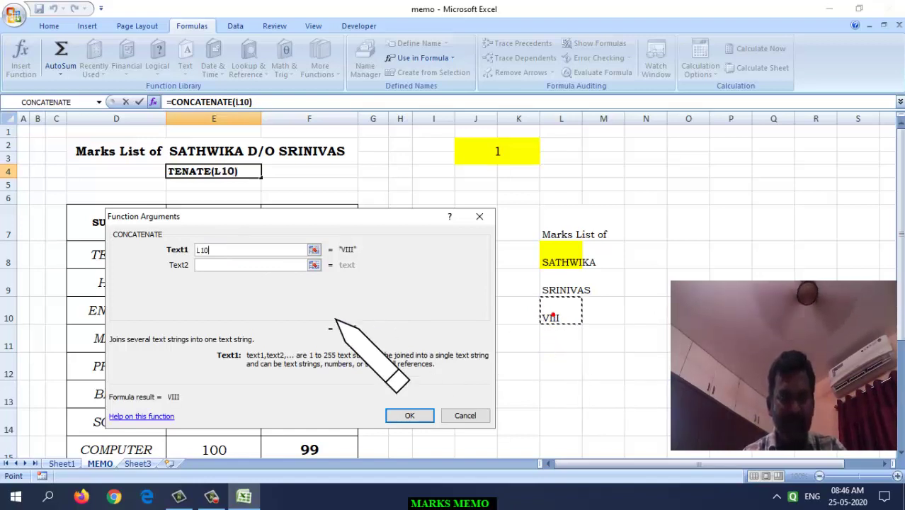
left_click(219, 266)
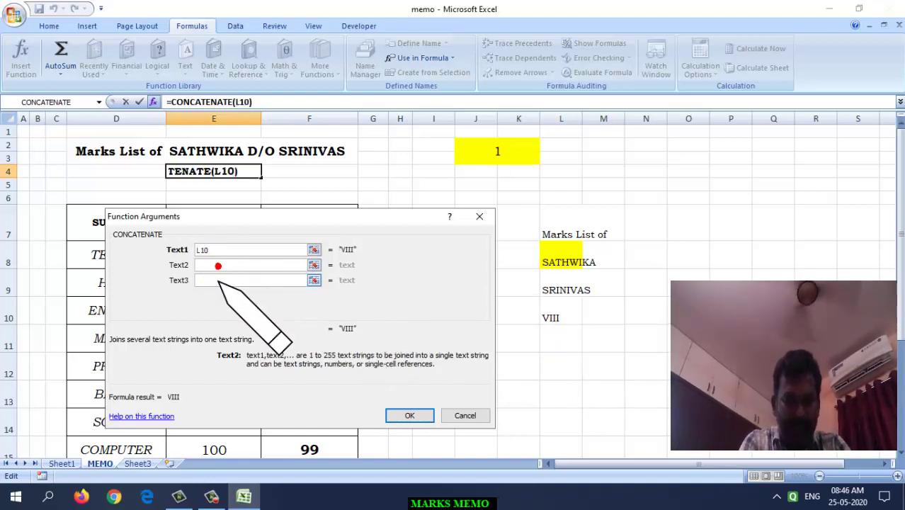
left_click(218, 281)
type("CLASS")
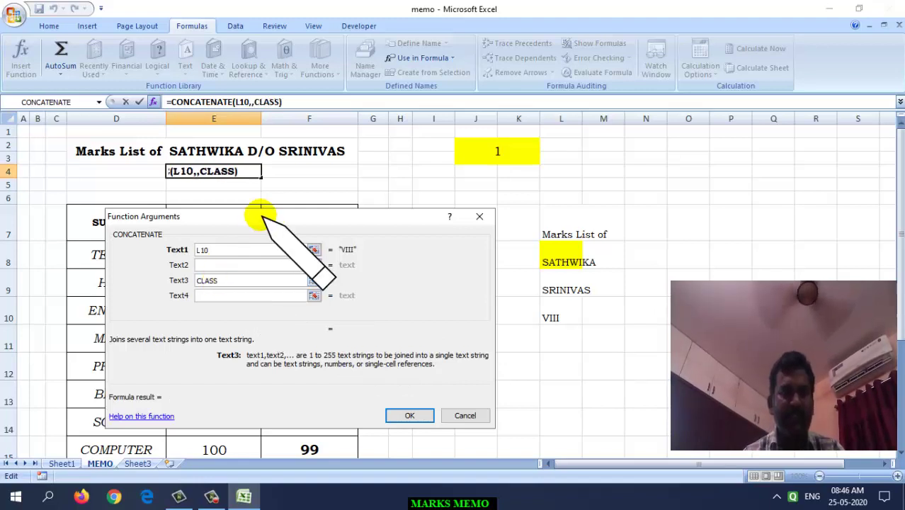
left_click(410, 416)
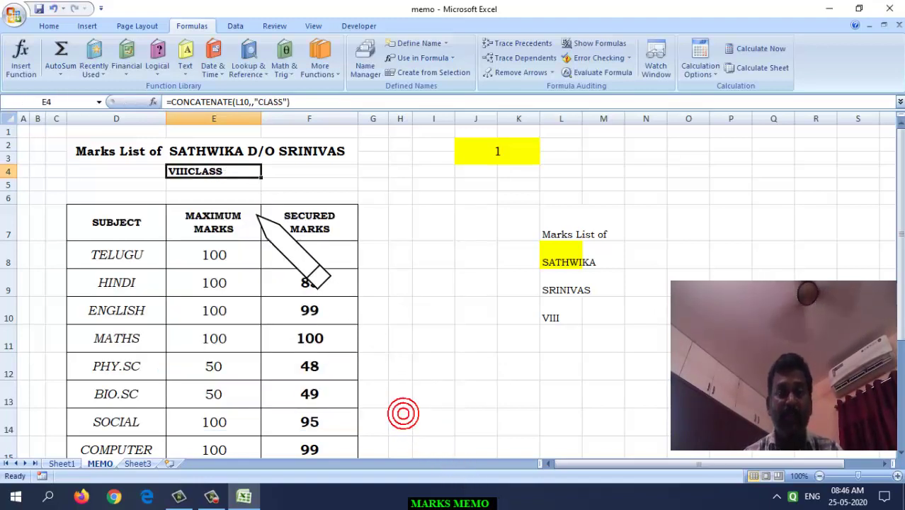
left_click(204, 175)
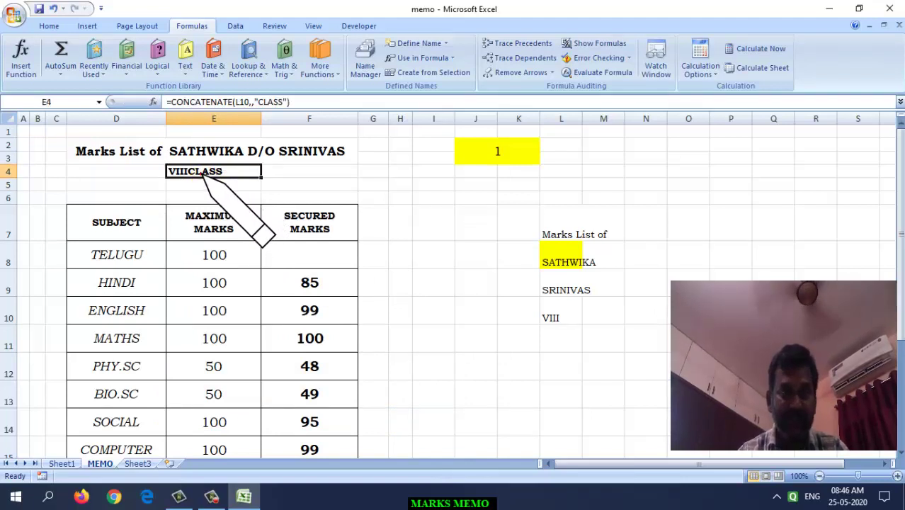
Correct E4's formula to =CONCATENATE(L10," ","CLASS") so it reads VIII CLASS.
left_click(198, 188)
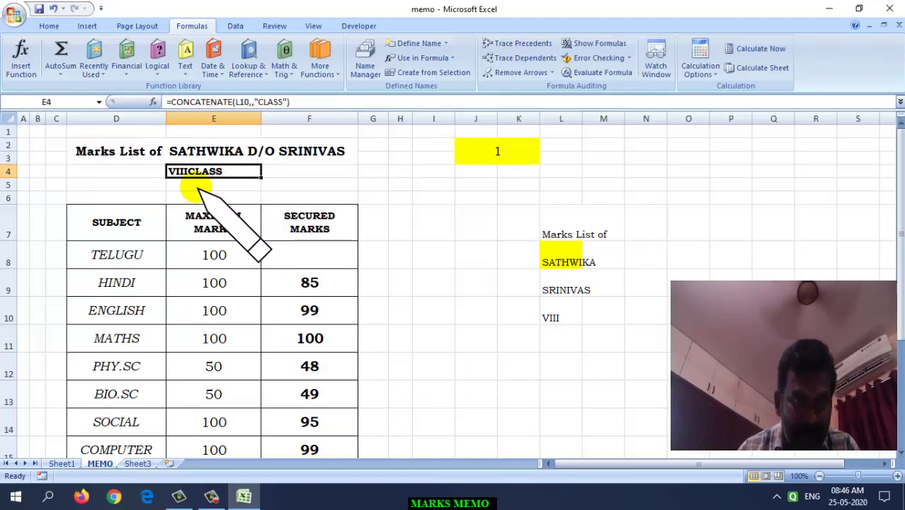
left_click(250, 101)
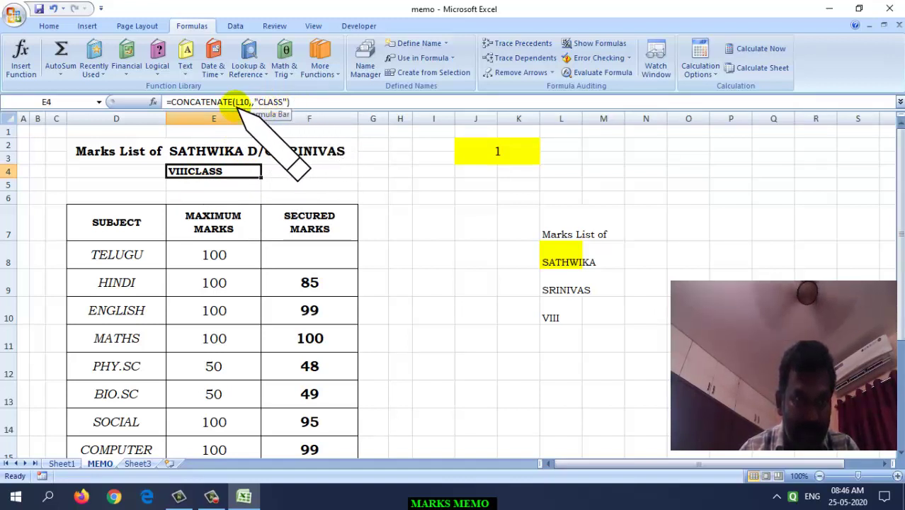
type(",")
key("BackSpace")
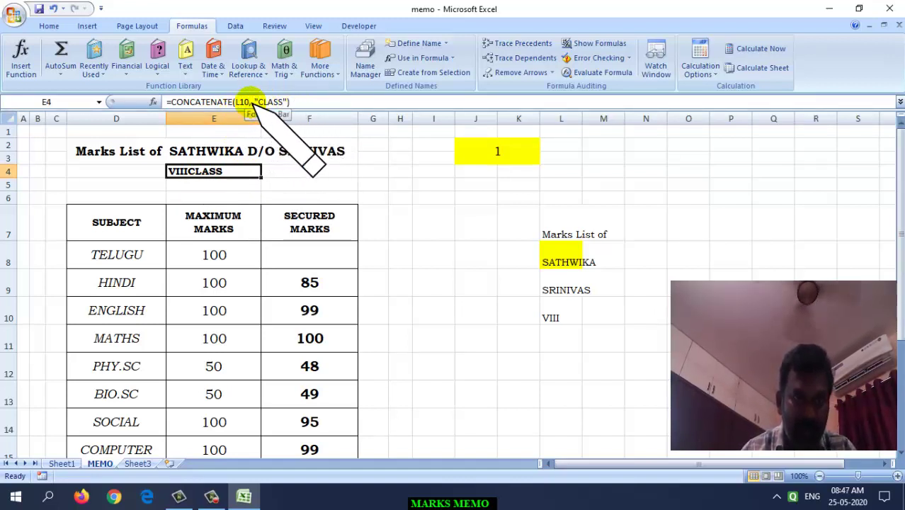
left_click(249, 102)
type("\" \",")
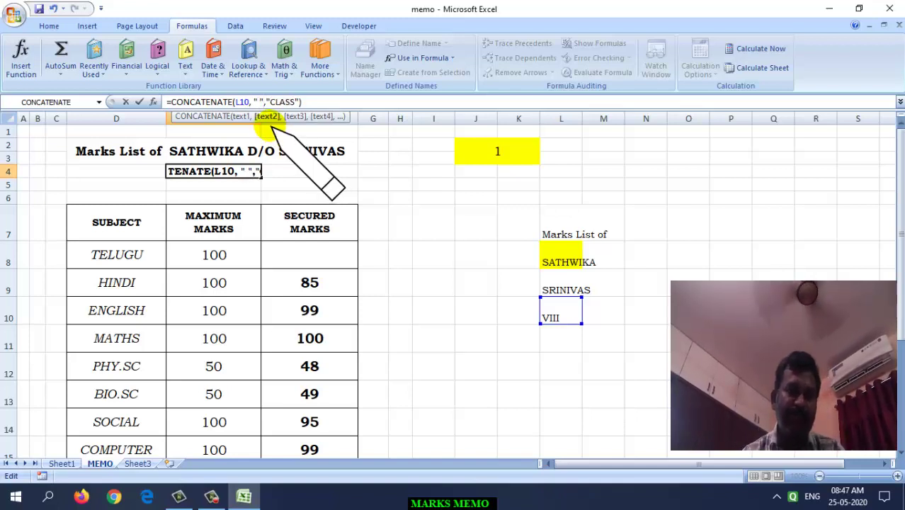
key("Return")
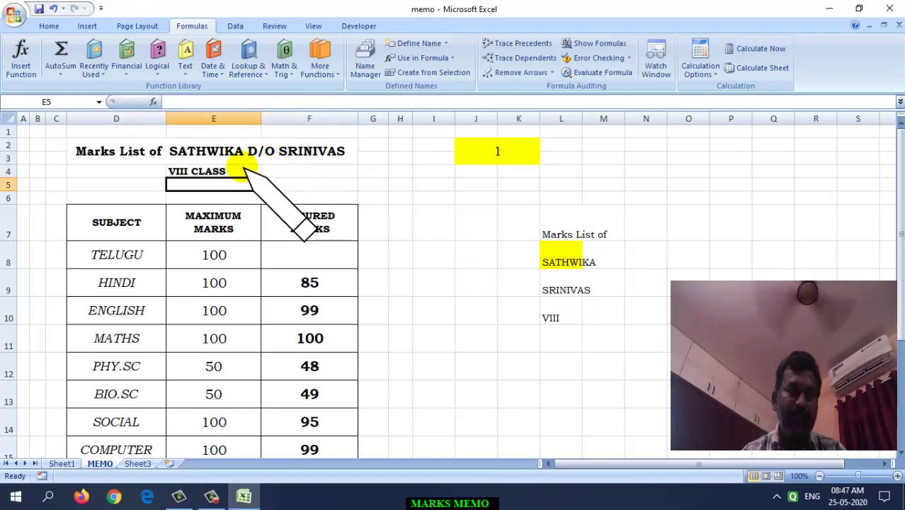
left_click(243, 169)
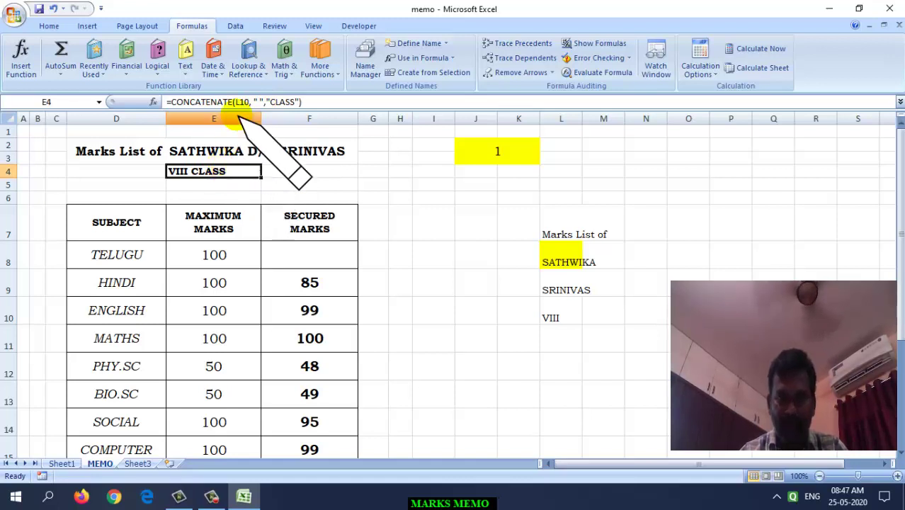
left_click(425, 251)
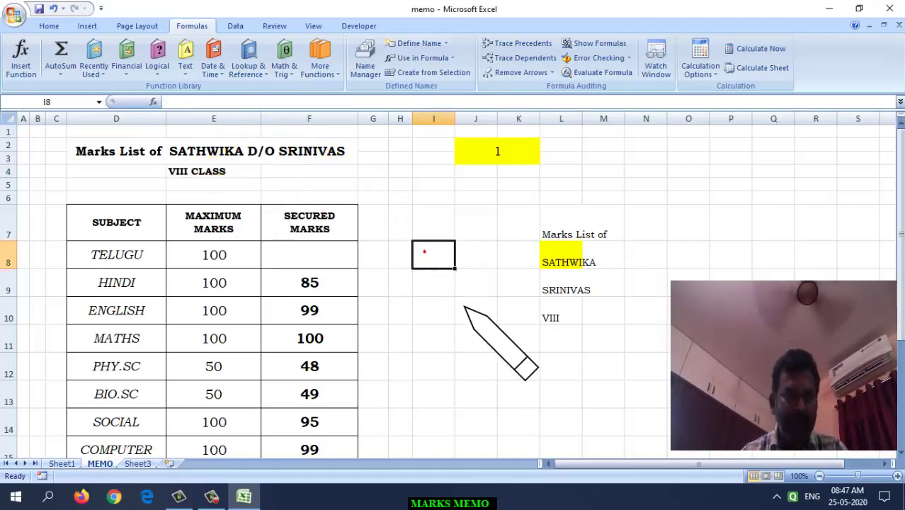
left_click(528, 308)
left_click(251, 152)
left_click_drag(256, 149, 247, 169)
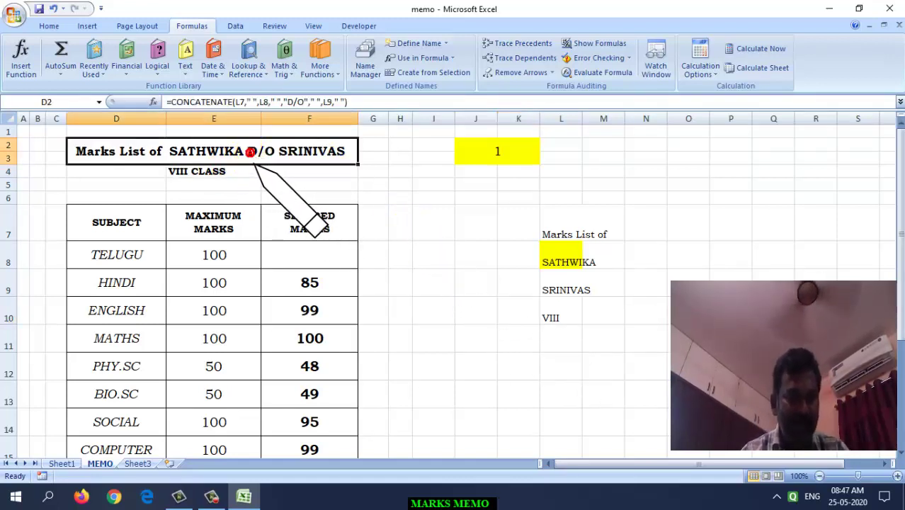
left_click(420, 234)
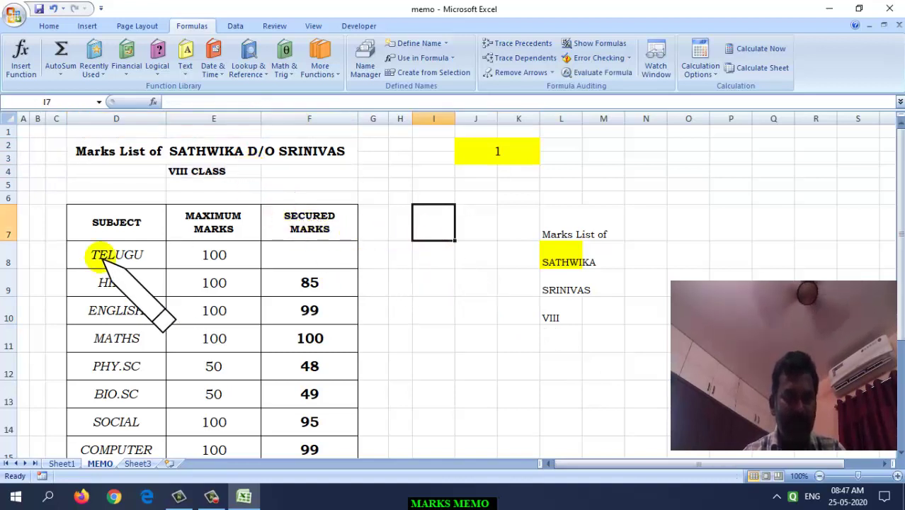
left_click(119, 226)
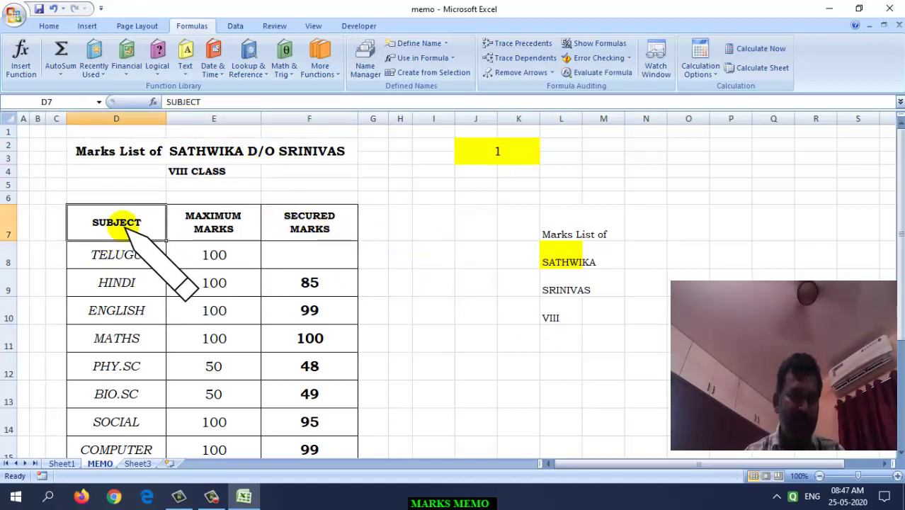
left_click(212, 222)
left_click(317, 226)
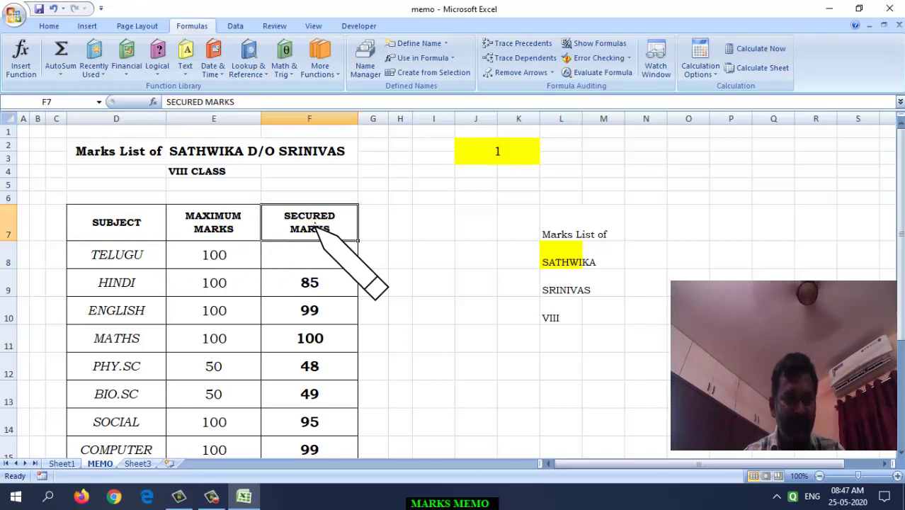
left_click_drag(107, 256, 112, 281)
scroll(114, 305, "down", 2)
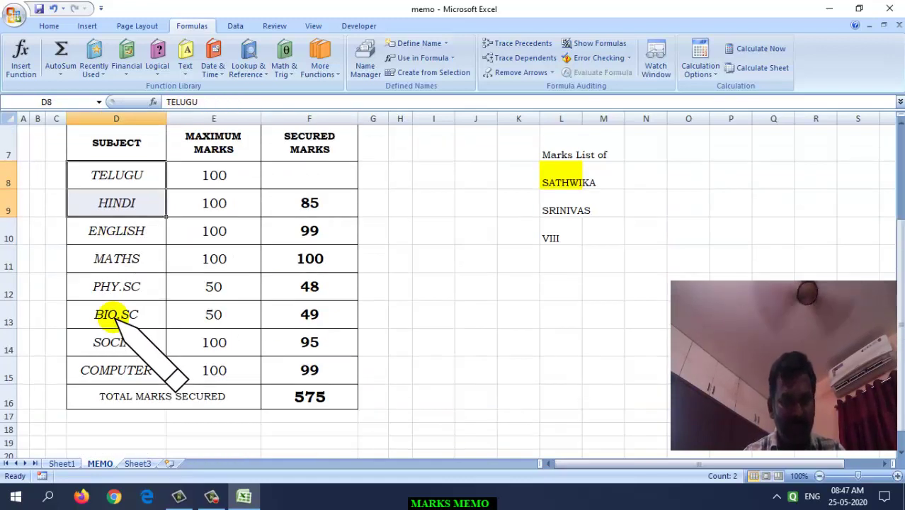
left_click(219, 399)
scroll(218, 401, "up", 2)
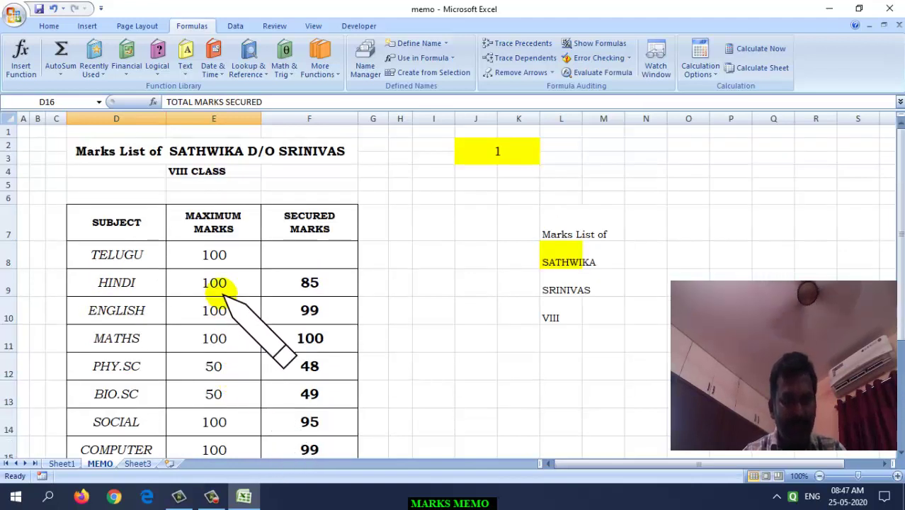
left_click(222, 257)
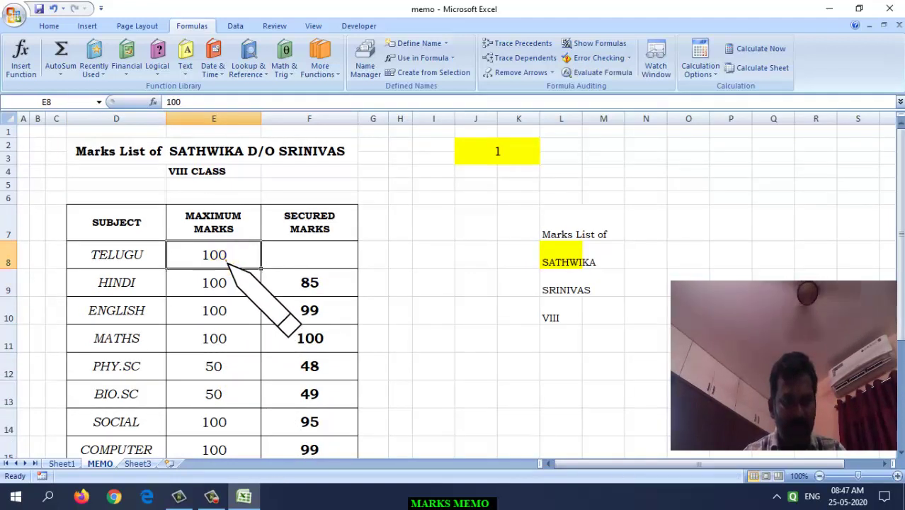
left_click(227, 290)
left_click(228, 310)
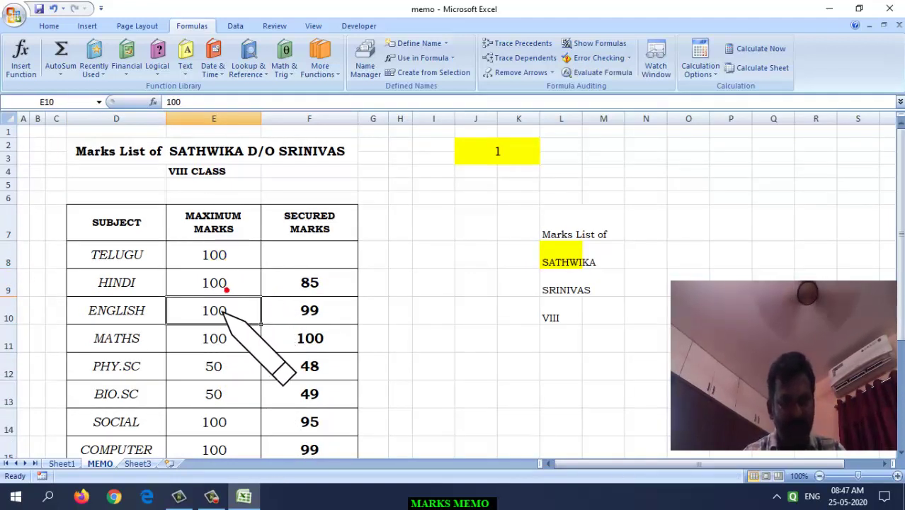
left_click(228, 257)
scroll(218, 358, "down", 1)
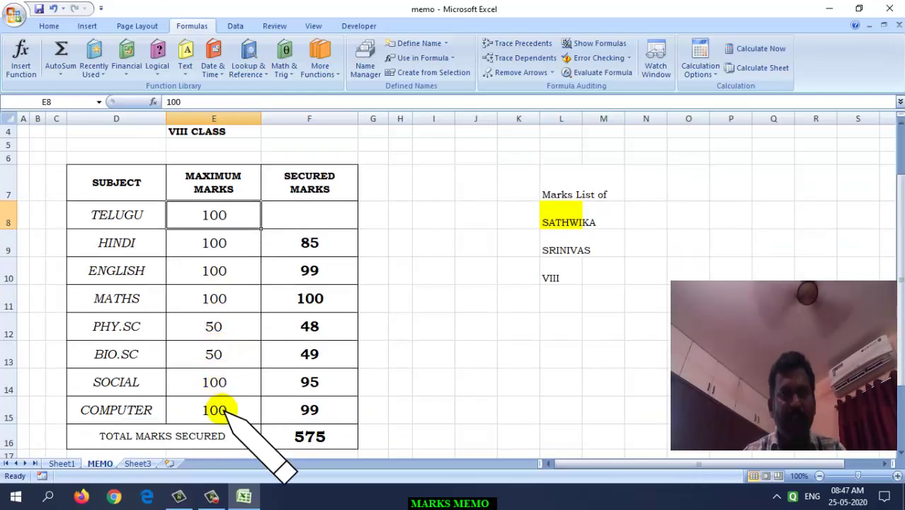
scroll(252, 390, "up", 1)
left_click(312, 287)
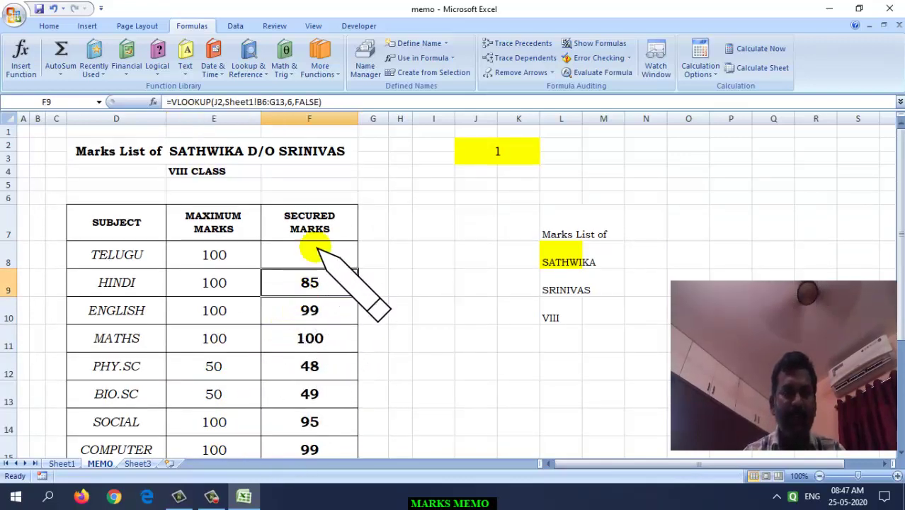
left_click(344, 248)
scroll(376, 349, "down", 2)
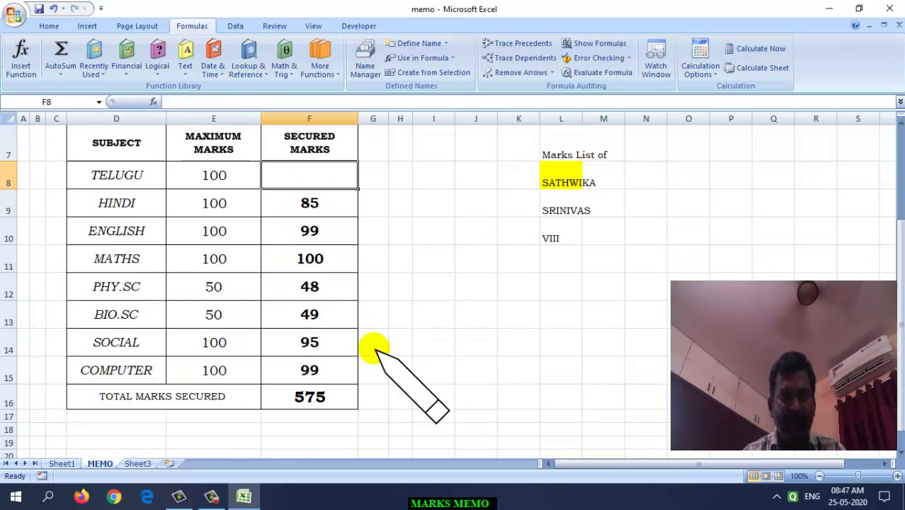
left_click(305, 204)
scroll(311, 253, "up", 1)
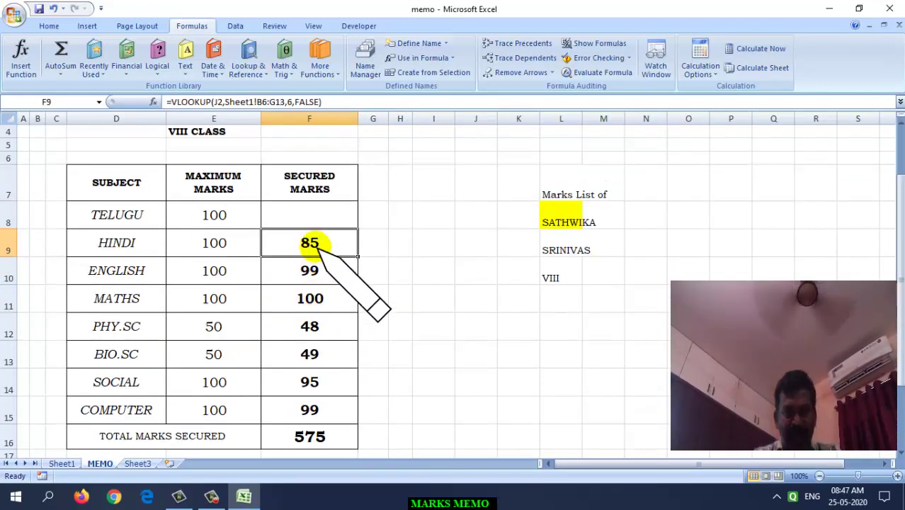
left_click(311, 217)
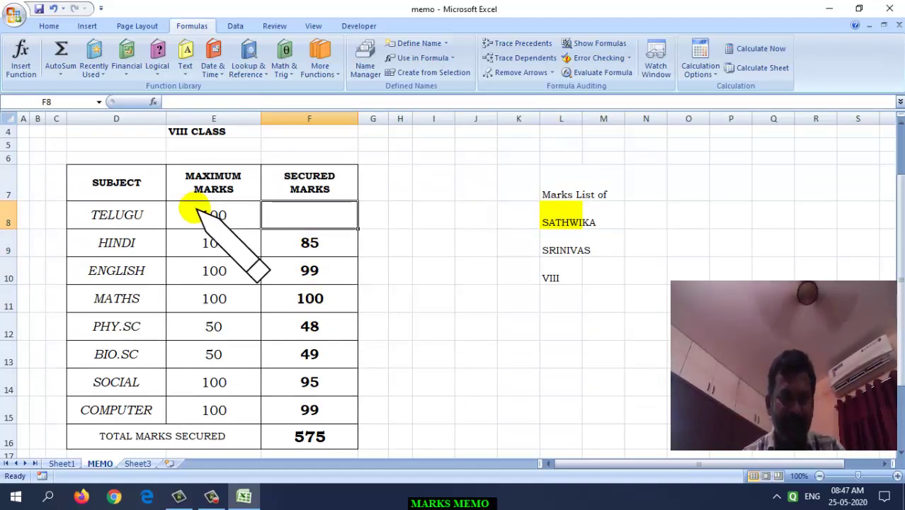
left_click(115, 214)
left_click(320, 241)
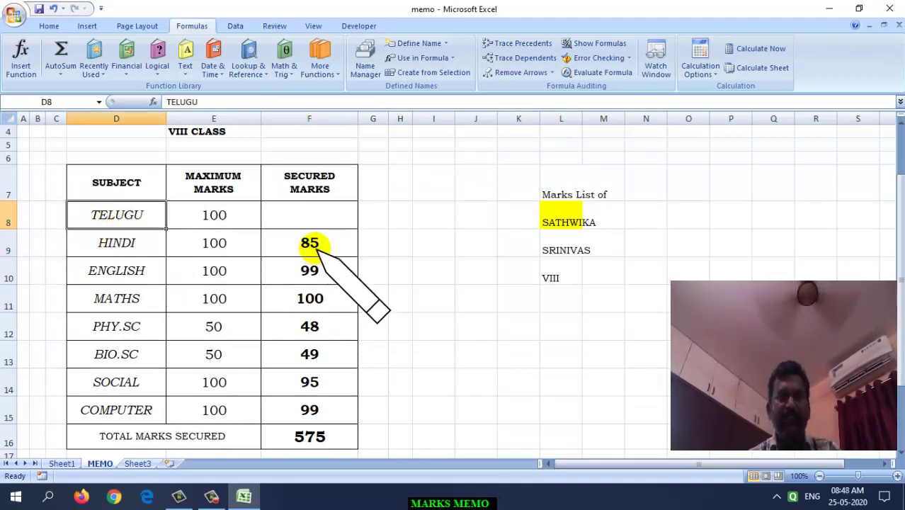
left_click_drag(317, 240, 287, 217)
key("Delete")
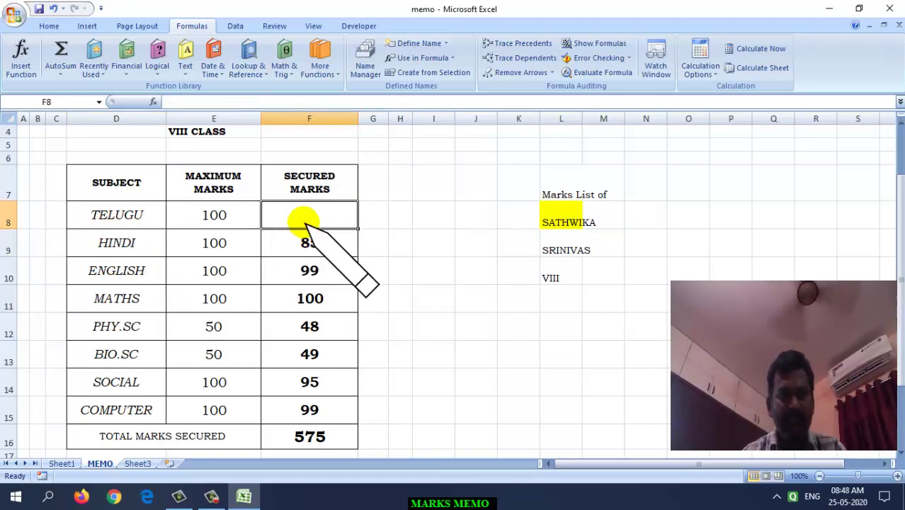
left_click(304, 216)
scroll(303, 216, "up", 1)
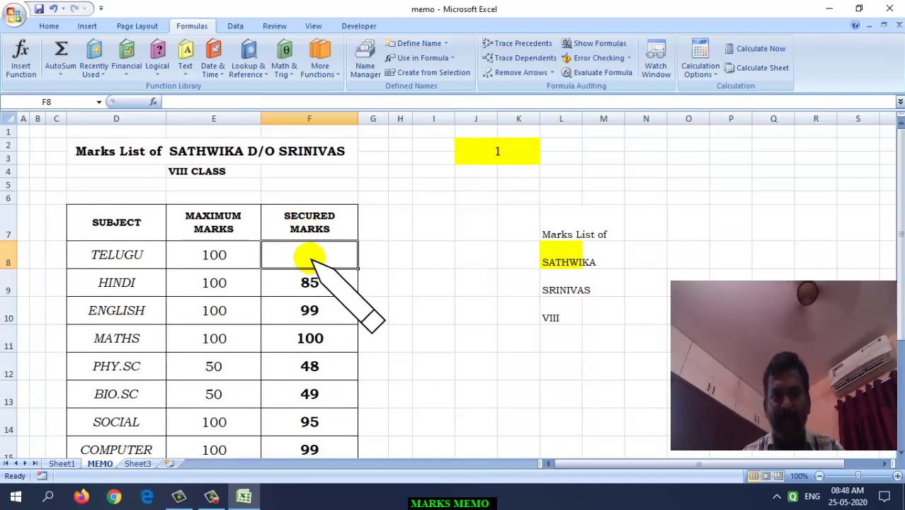
left_click(505, 154)
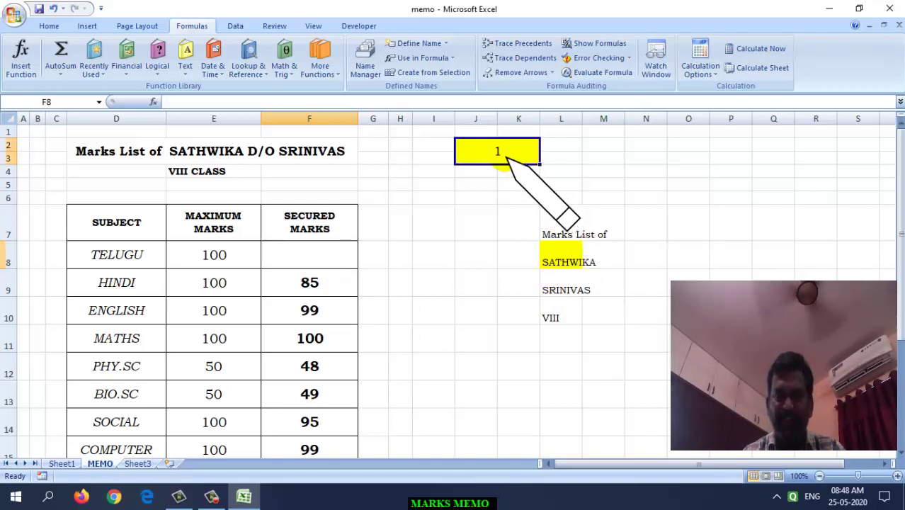
left_click(553, 259)
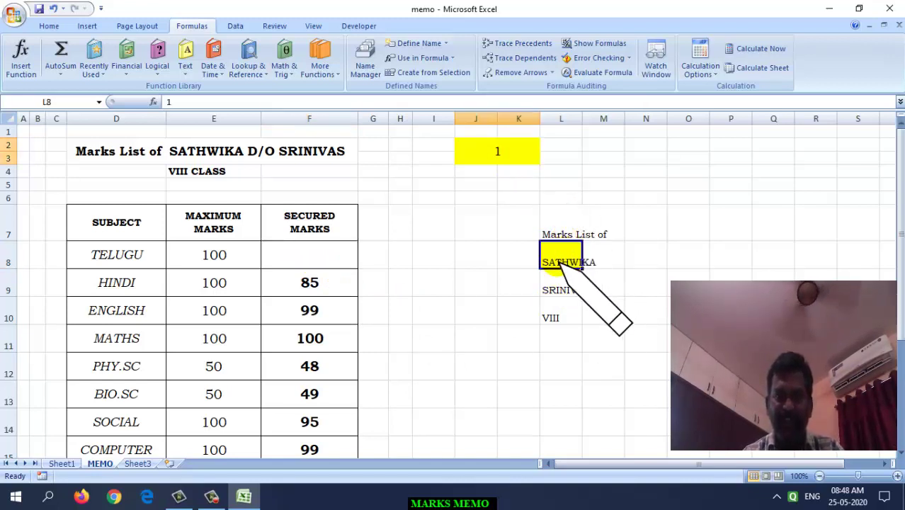
left_click(558, 291)
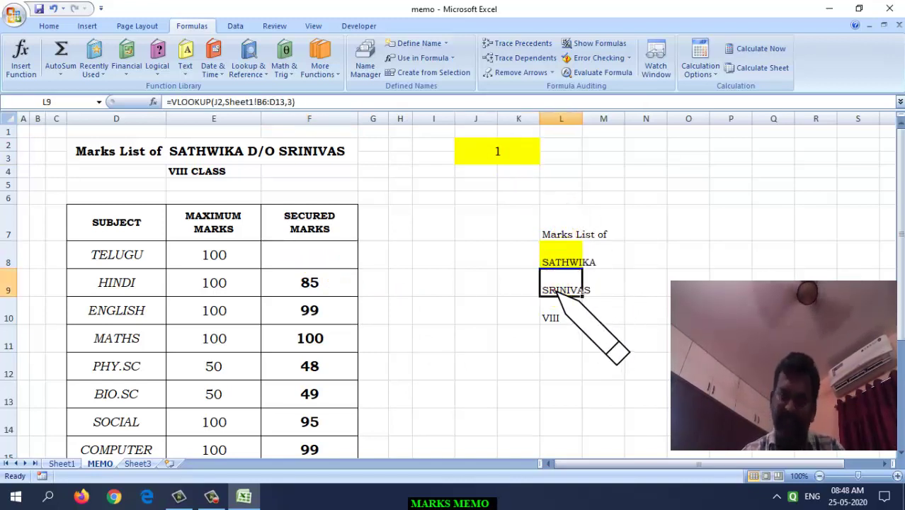
left_click(556, 318)
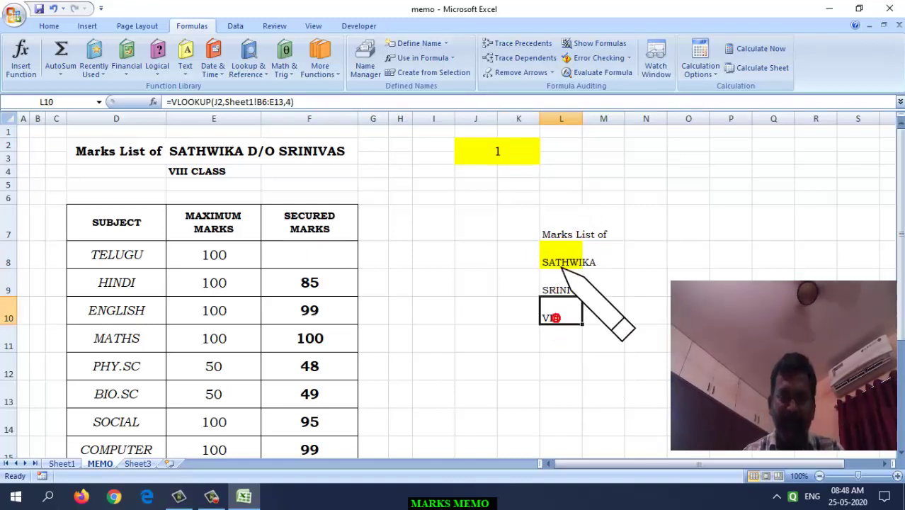
left_click(316, 261)
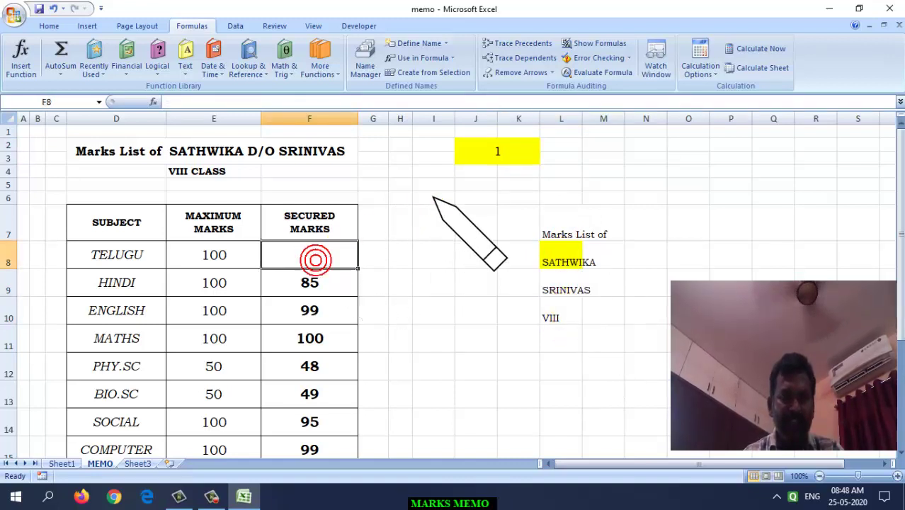
left_click(487, 162)
left_click(141, 256)
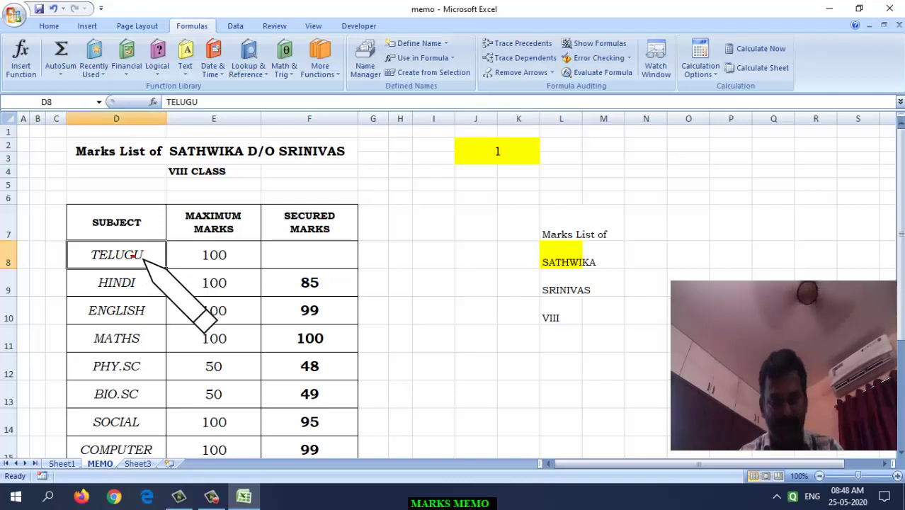
left_click(268, 257)
left_click(293, 257)
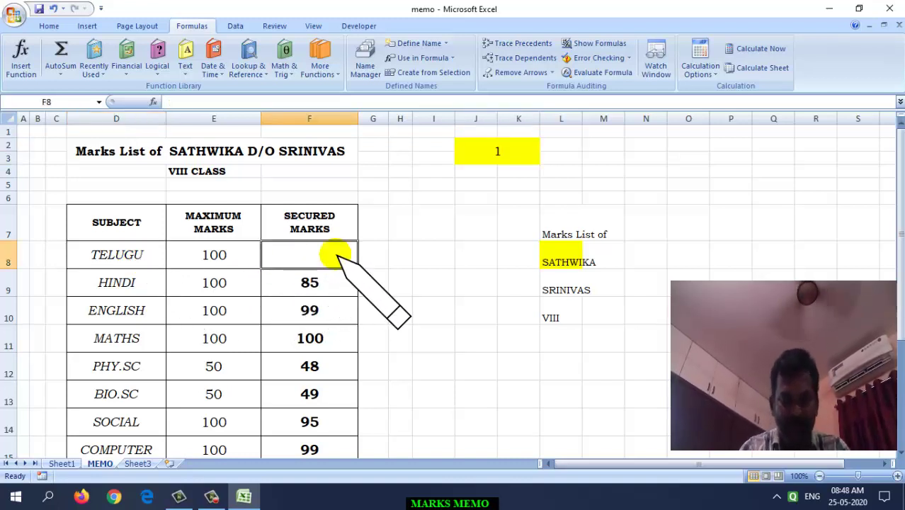
Enter =VLOOKUP(J2,Sheet1!B6:F13,5) in F8 to return the Telugu mark 95.
type("=")
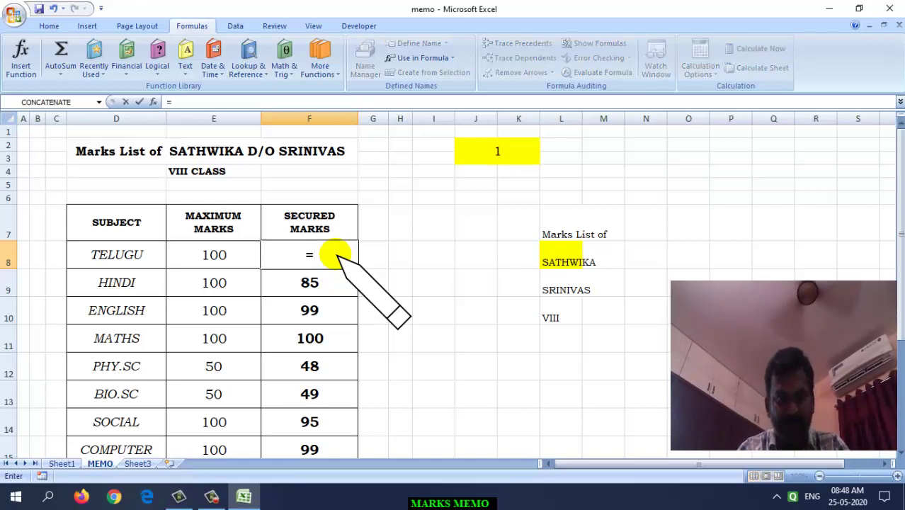
type("VL")
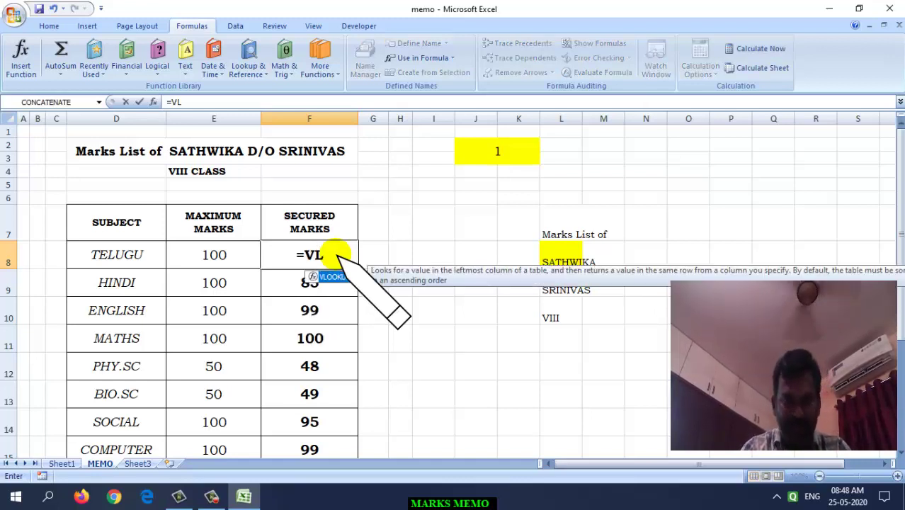
key("Tab")
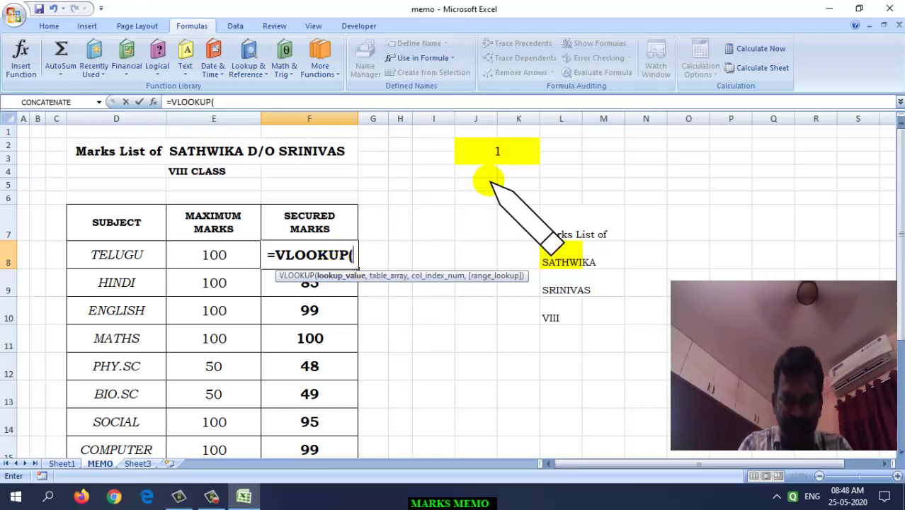
left_click(488, 157)
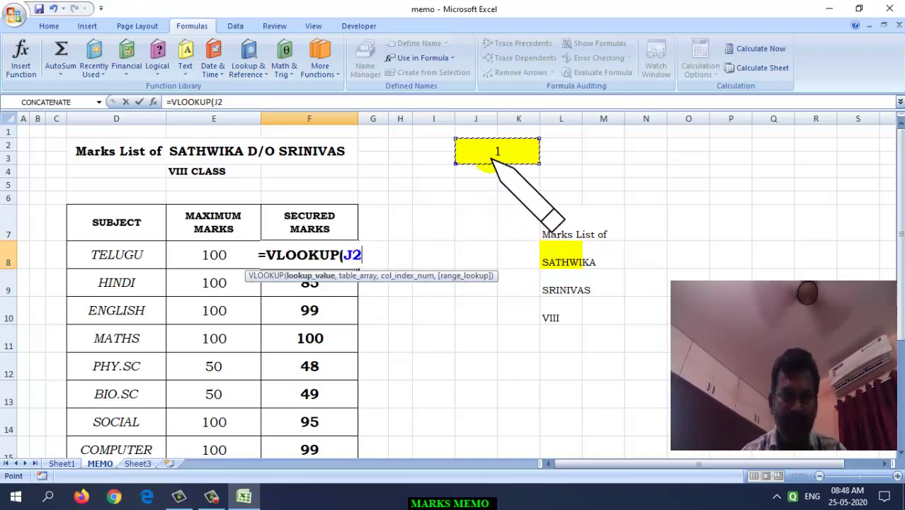
type(",")
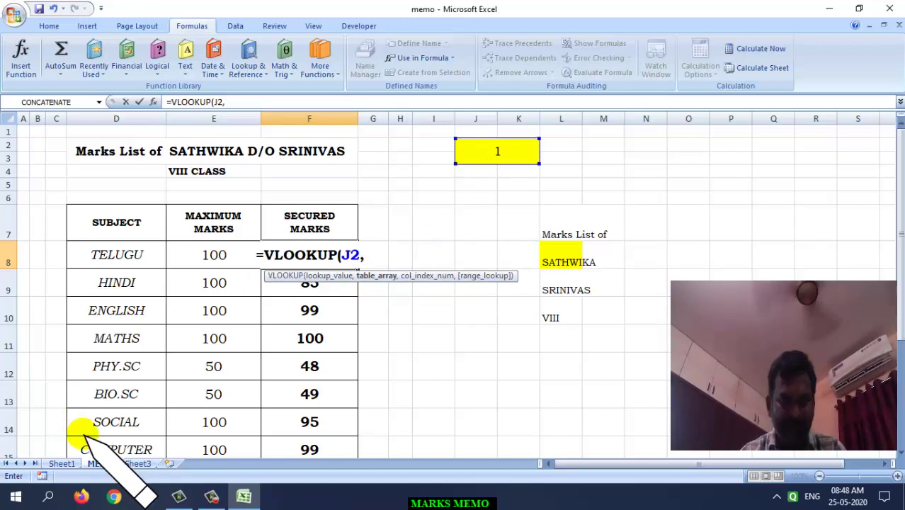
left_click(64, 464)
mouse_move(80, 214)
left_mouse_down()
mouse_move(294, 260)
mouse_move(294, 377)
left_mouse_up()
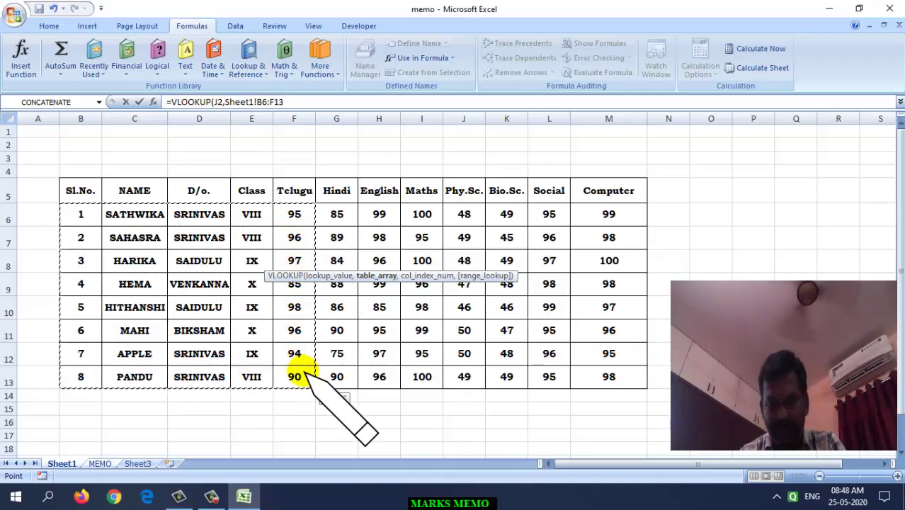
left_click(283, 102)
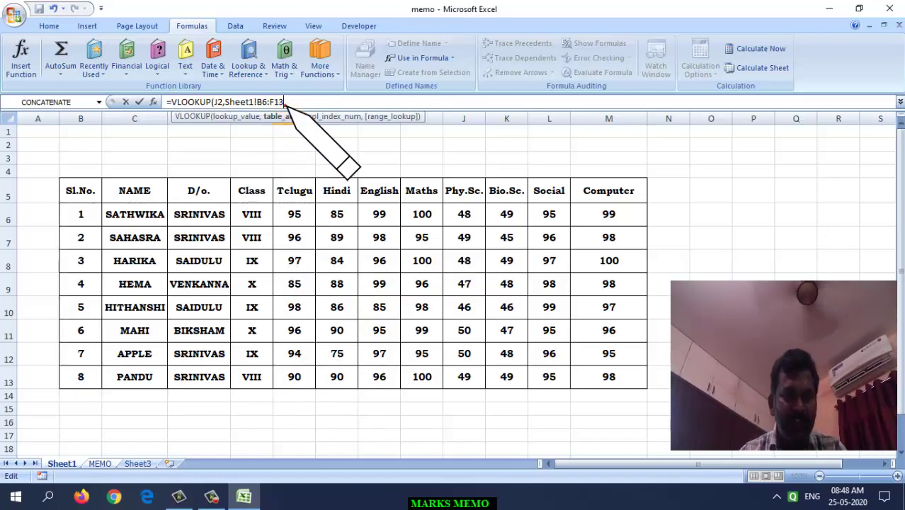
type(",5")
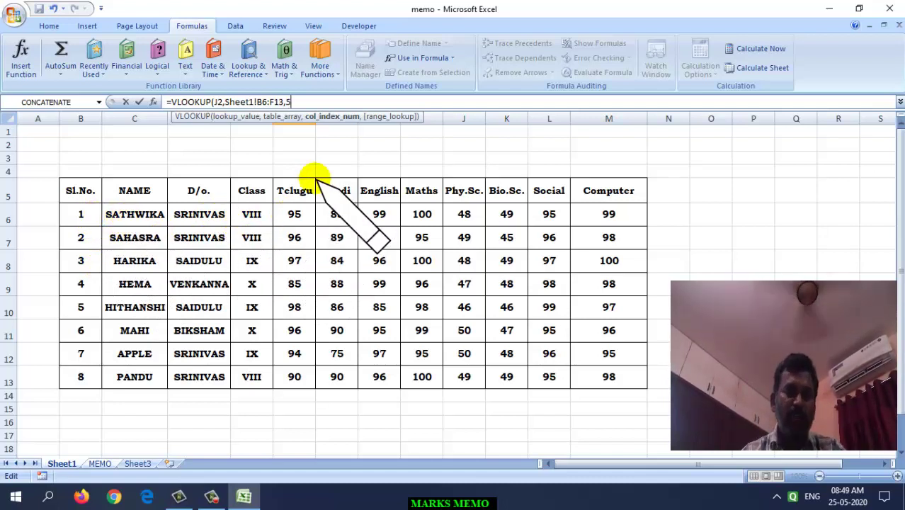
key("Return")
left_click(298, 255)
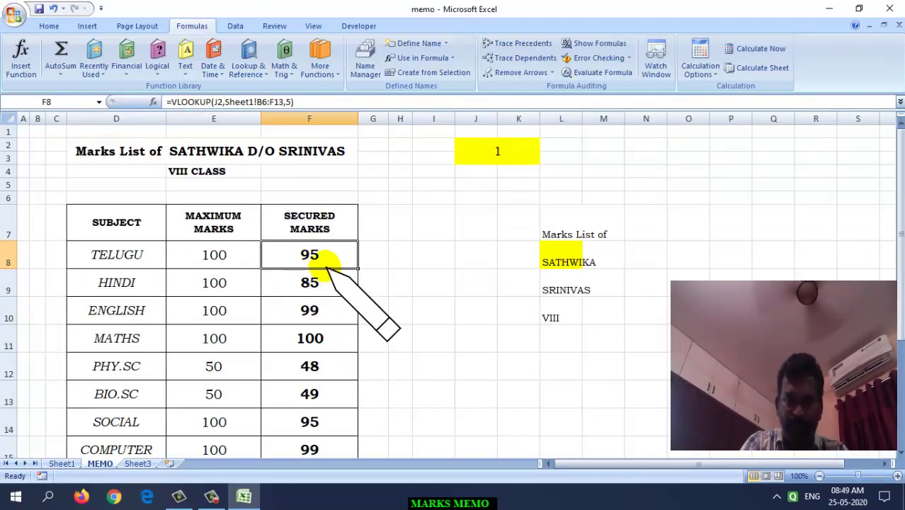
Enter student number 2, then 3, in J2 to load student 3's IX class marks.
left_click(499, 151)
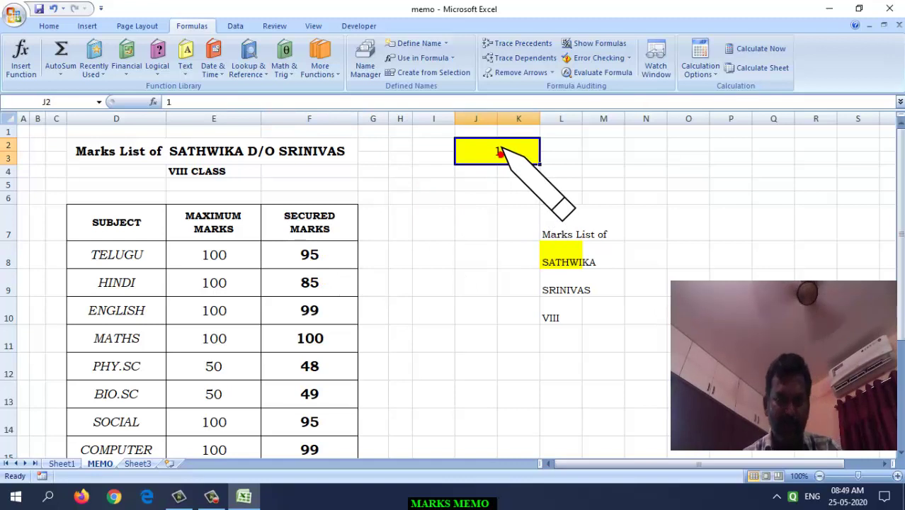
type("2")
key("Return")
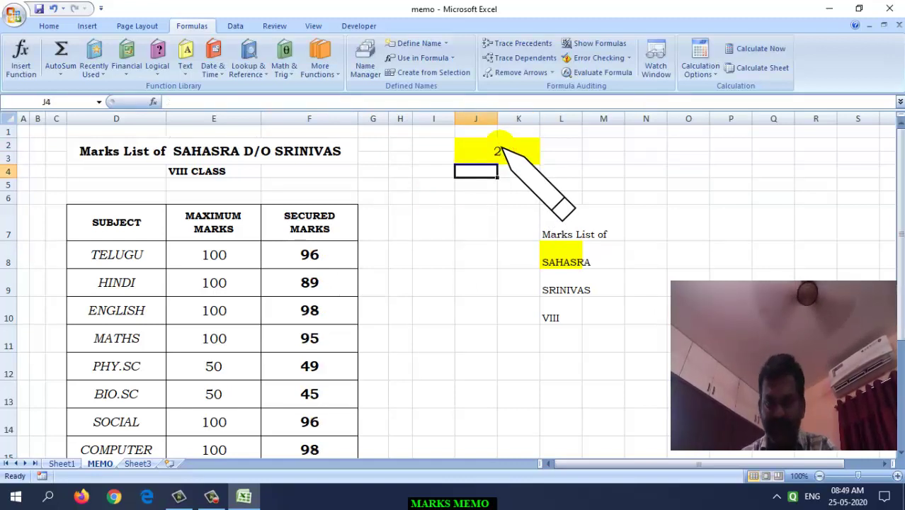
left_click(500, 152)
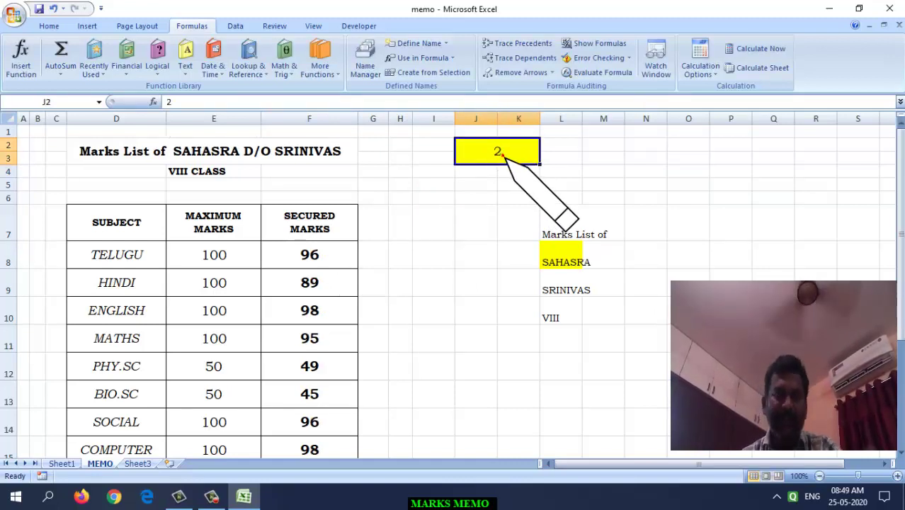
type("3")
key("Return")
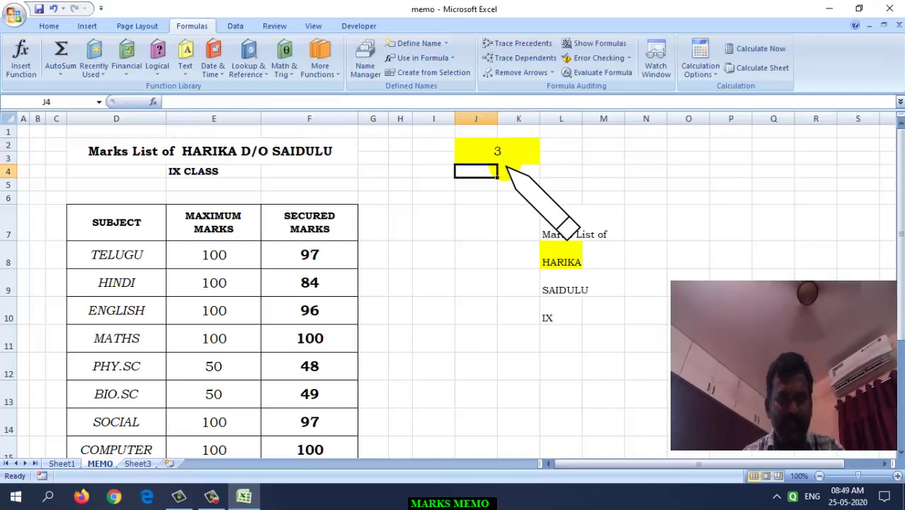
left_click(328, 260)
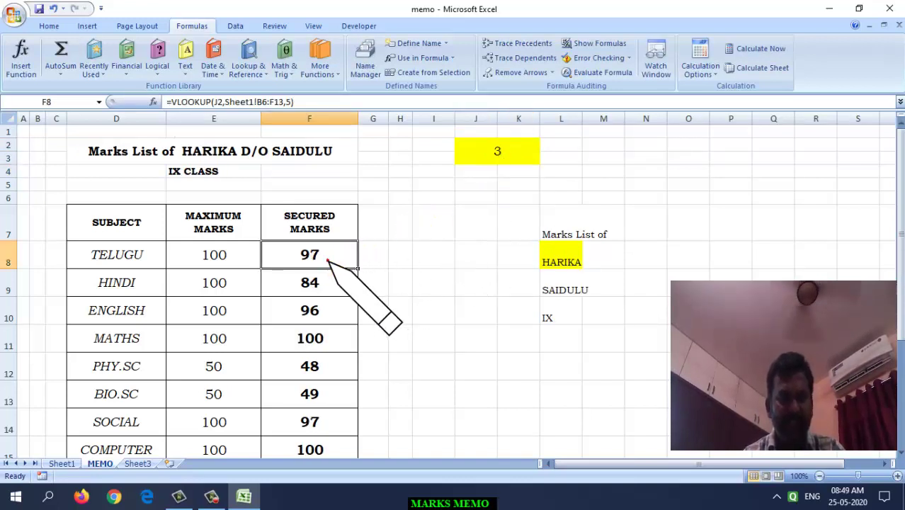
Inspect the Hindi and English mark formulas in F9 and F10.
scroll(320, 289, "down", 1)
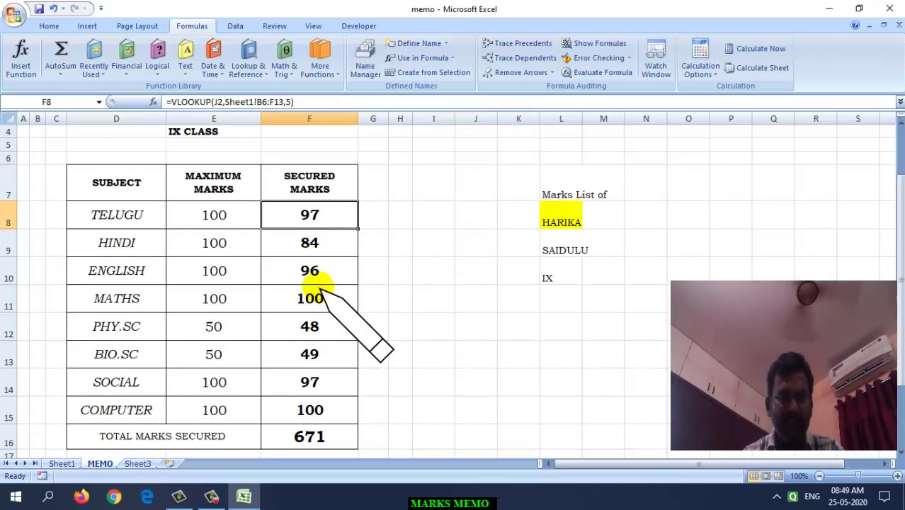
left_click(312, 241)
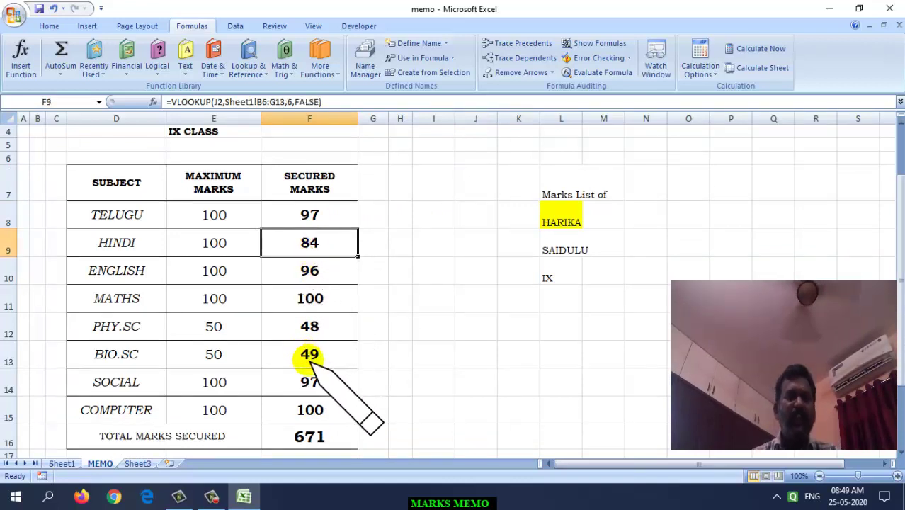
left_click(331, 270)
left_click(323, 248)
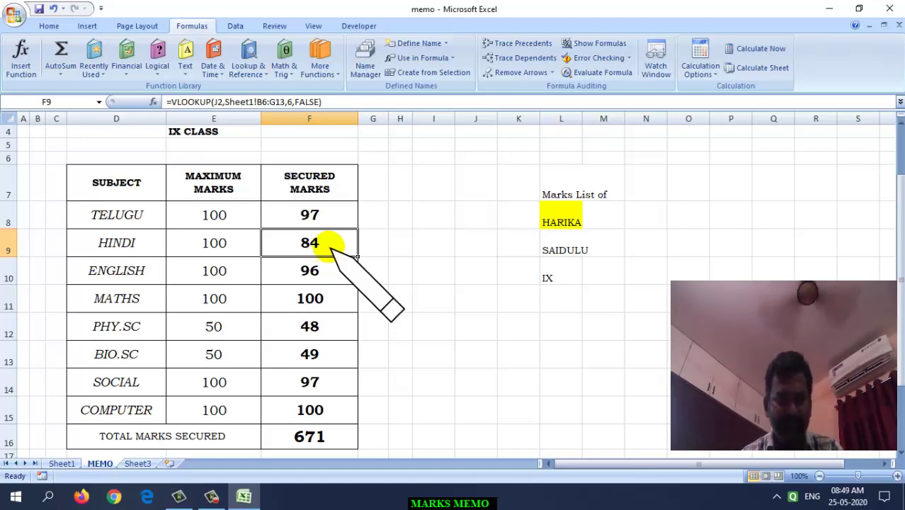
left_click(394, 291)
Clear the Hindi through Computer marks in F9:F15, leaving Telugu's 97 as the total.
left_click_drag(319, 249, 319, 418)
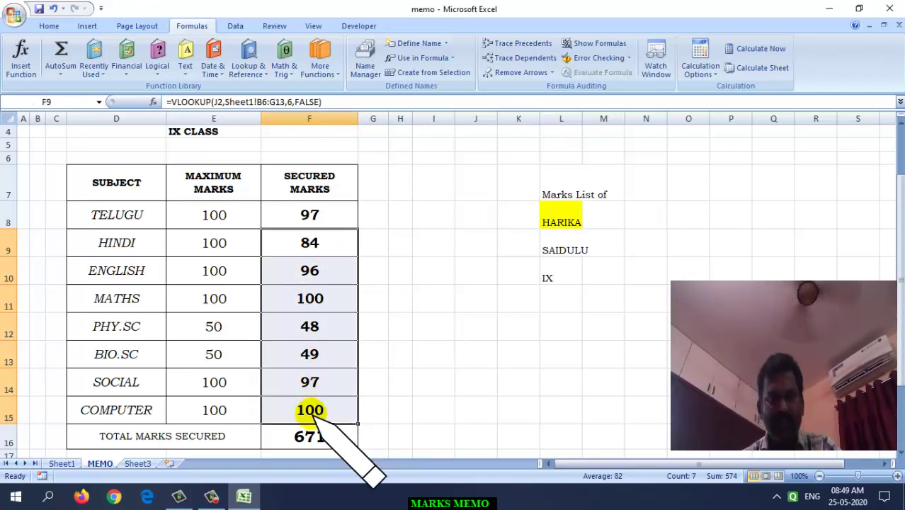
key("BackSpace")
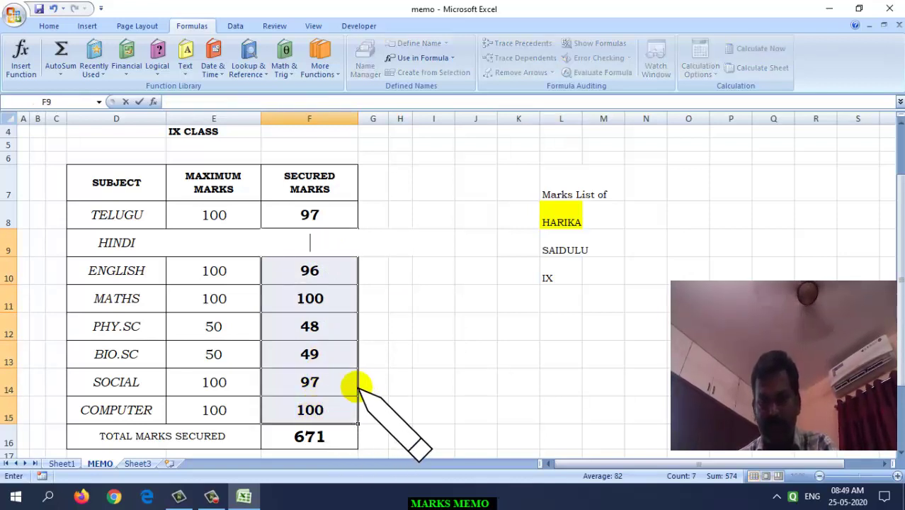
left_click(434, 383)
left_click_drag(337, 278, 333, 409)
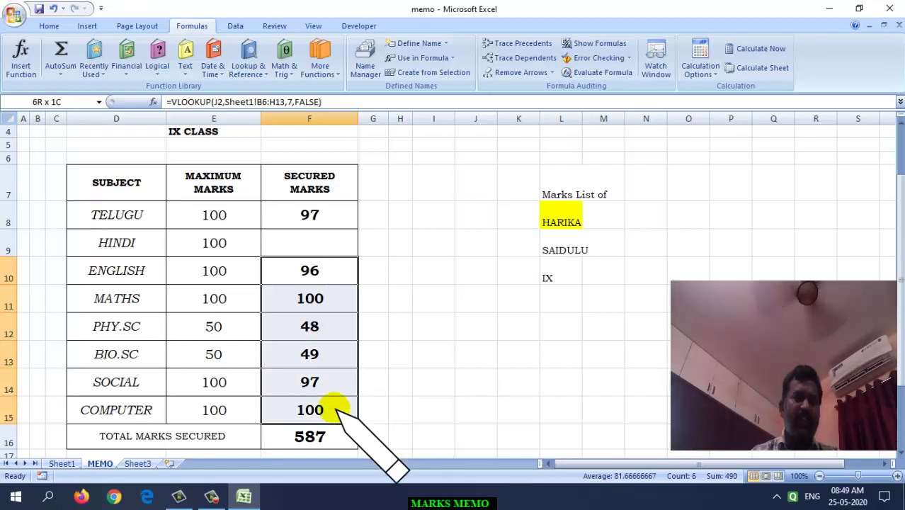
key("Delete")
left_click(407, 356)
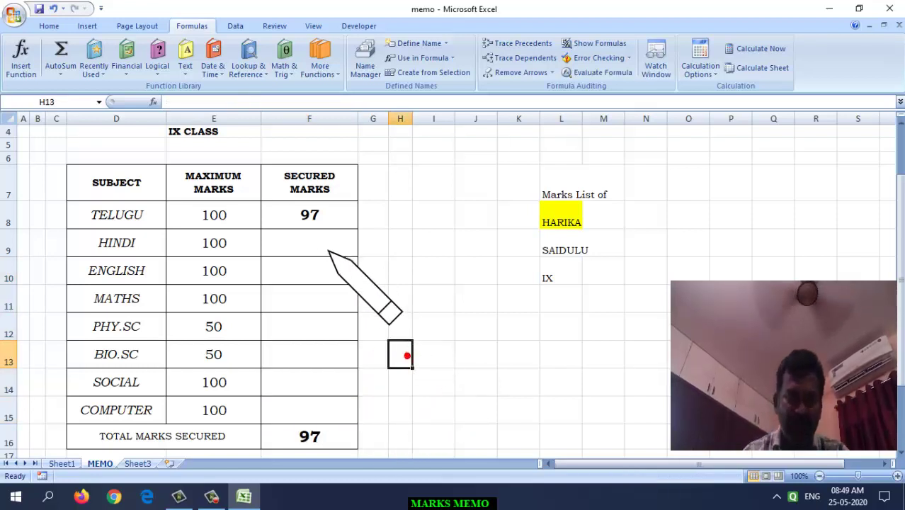
left_click(316, 242)
left_click(315, 242)
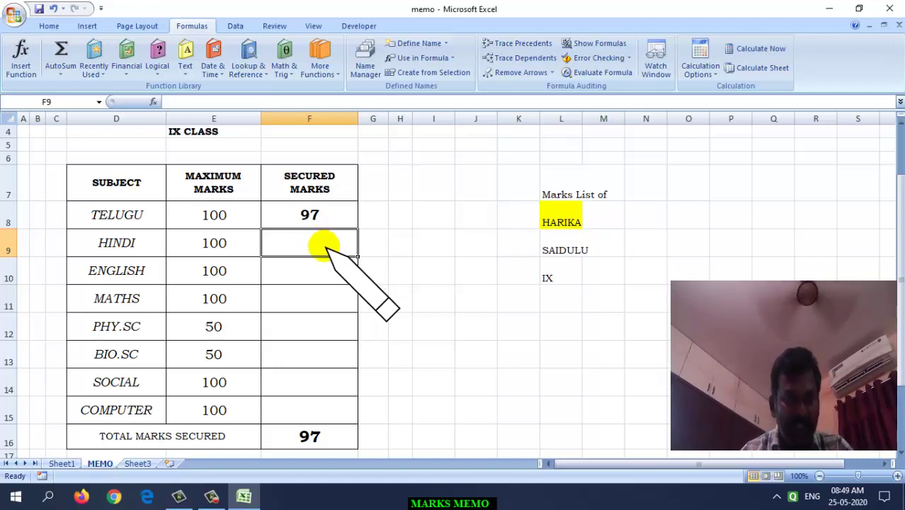
Review F8's Telugu lookup formula against the student number in J2.
left_click(316, 218)
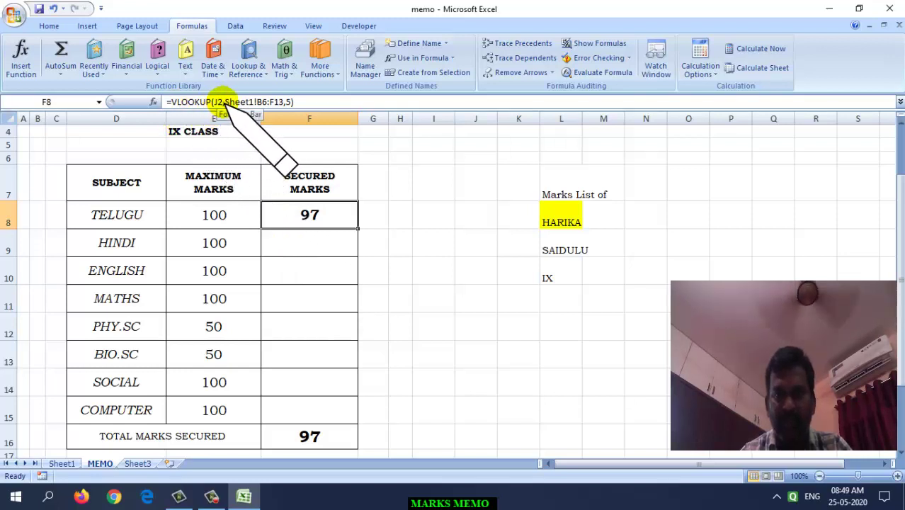
left_click(471, 324)
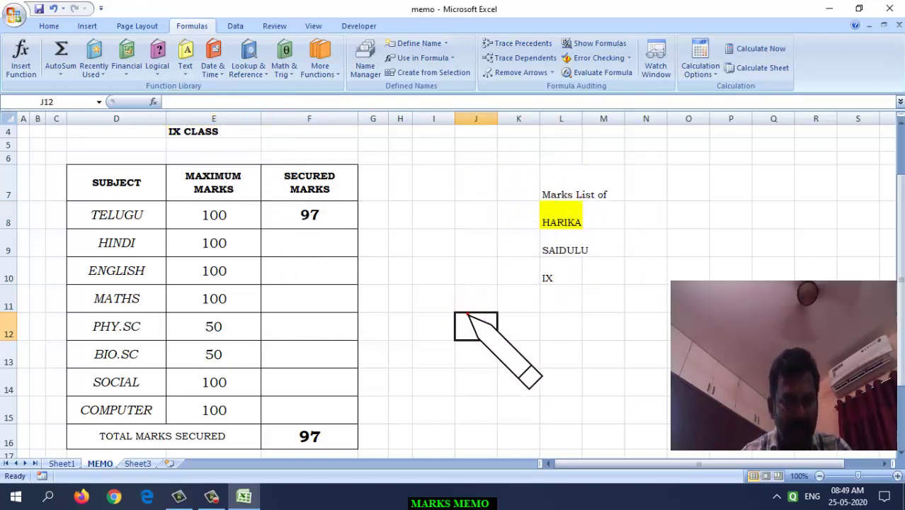
scroll(453, 276, "up", 1)
left_click(297, 257)
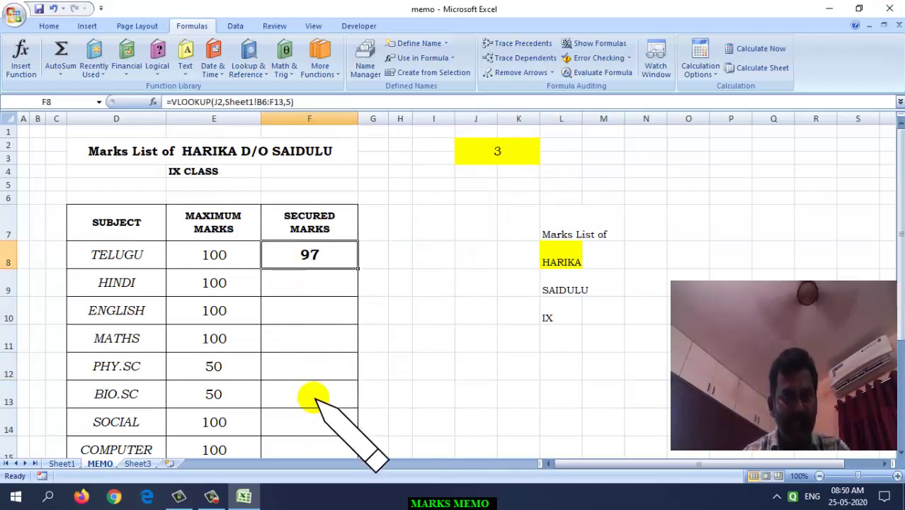
left_click(499, 150)
left_click(320, 256)
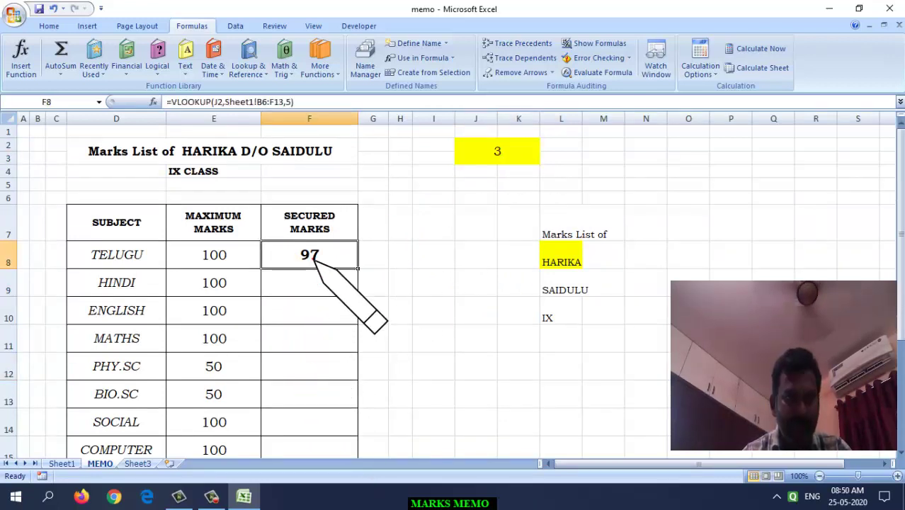
Anchor F8's formula as =VLOOKUP(J$2,Sheet1!B$6:F$13,5), still returning 97.
left_click(217, 101)
type("$")
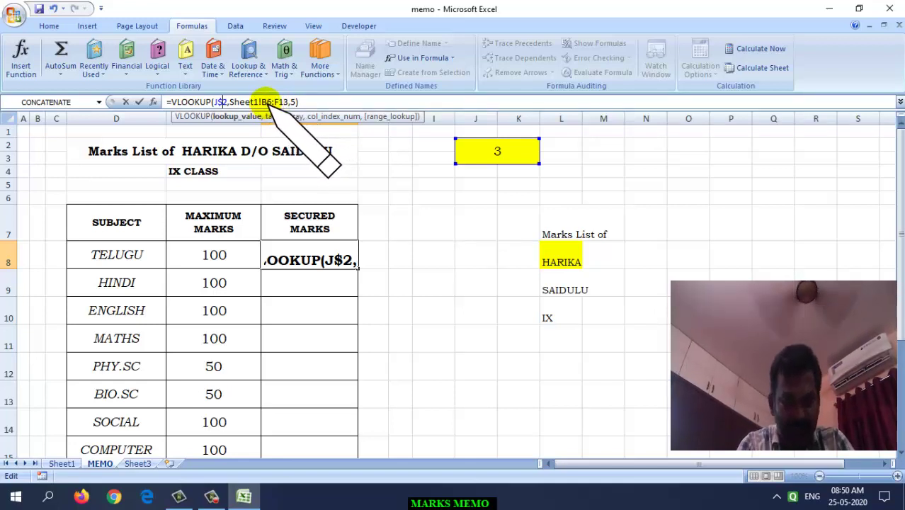
double_click(266, 101)
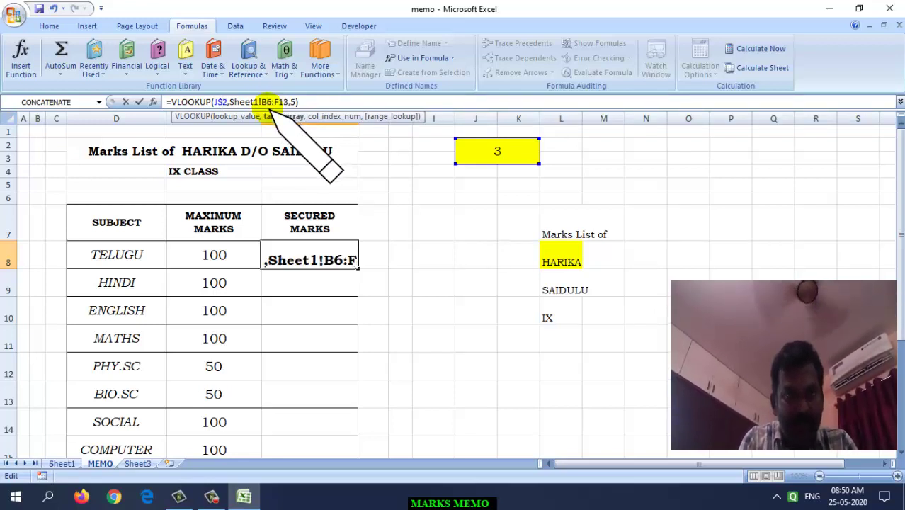
type("$")
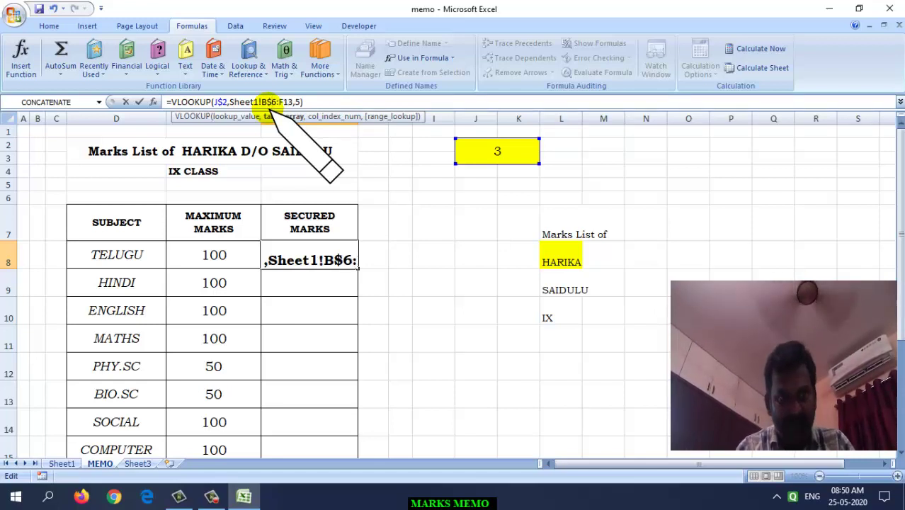
key("Right")
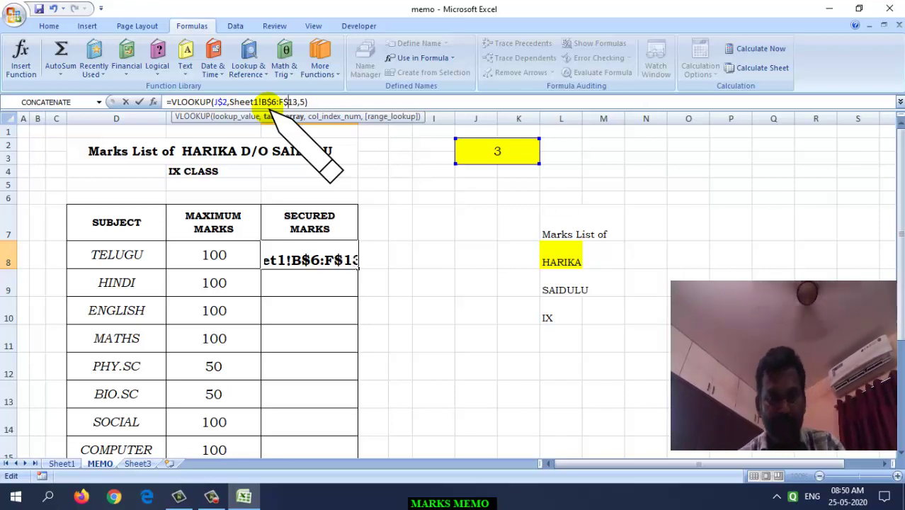
key("Return")
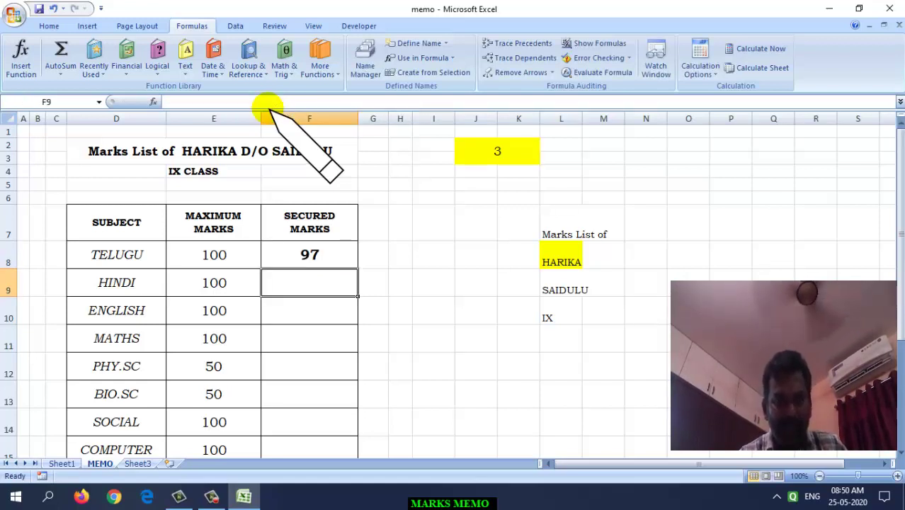
Fill F8's lookup formula down through F15 so every subject shows 97.
left_click(307, 255)
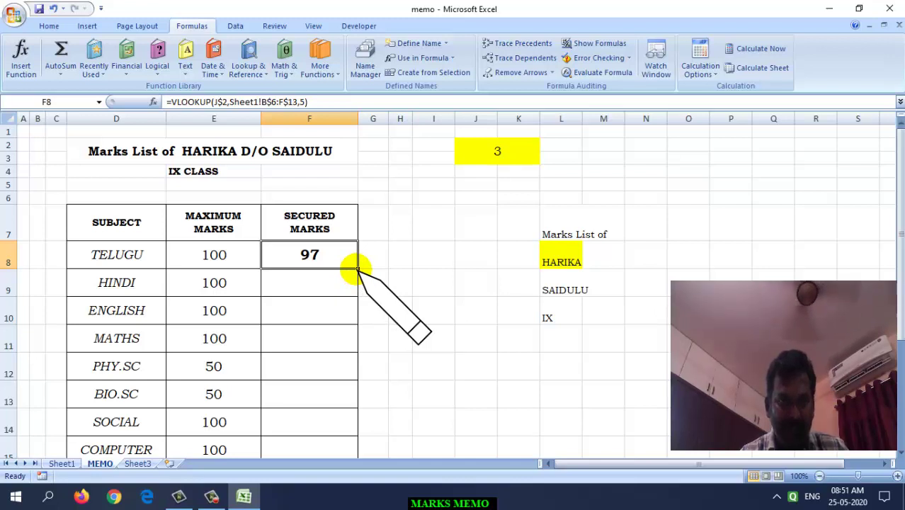
left_click_drag(356, 269, 358, 270)
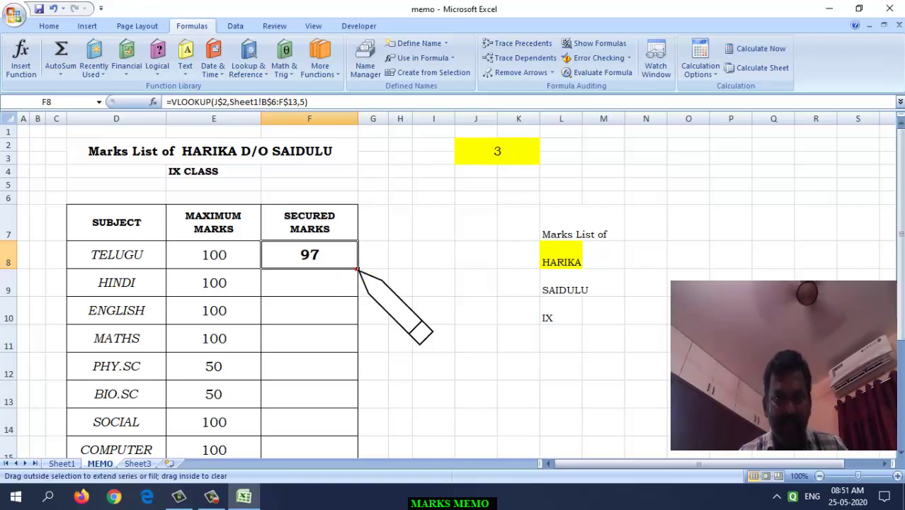
left_click(358, 270)
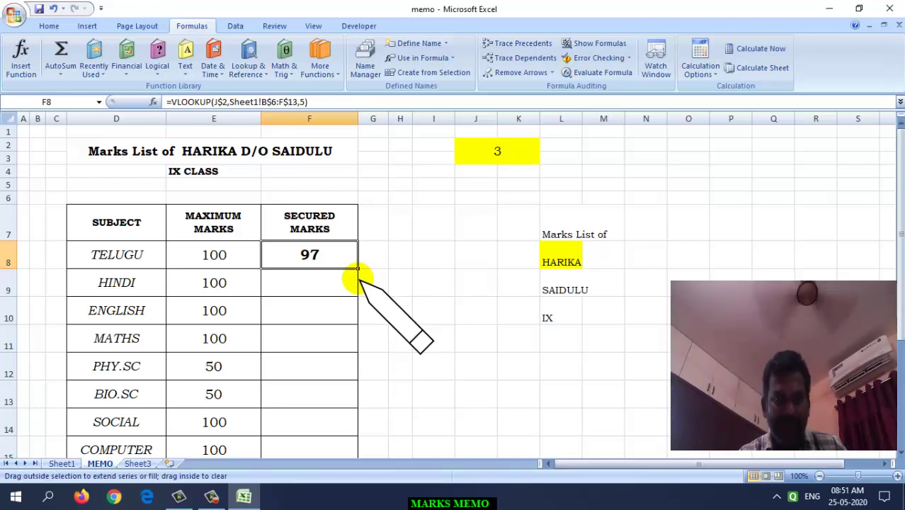
mouse_move(358, 278)
left_mouse_down()
mouse_move(349, 453)
mouse_move(358, 398)
left_mouse_up()
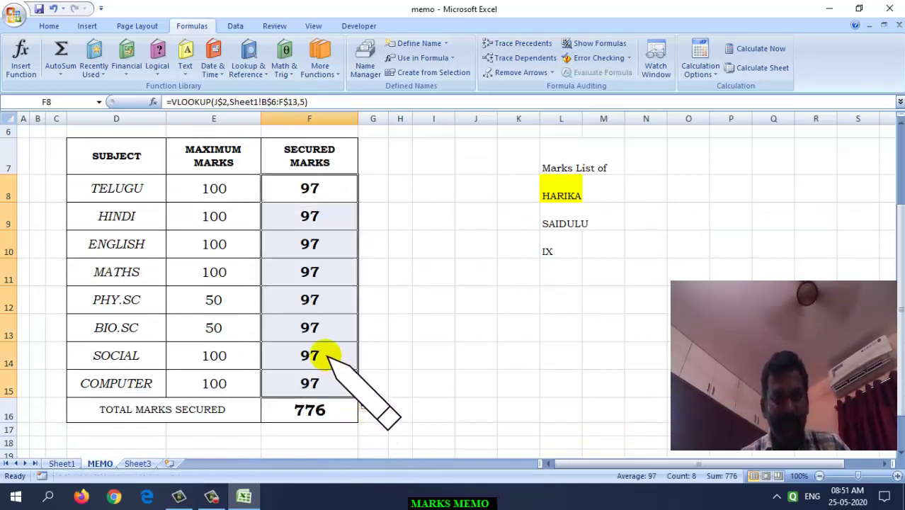
Compare the copied formulas in F9 and F10 against the original in F8.
left_click(328, 218)
left_click(325, 189)
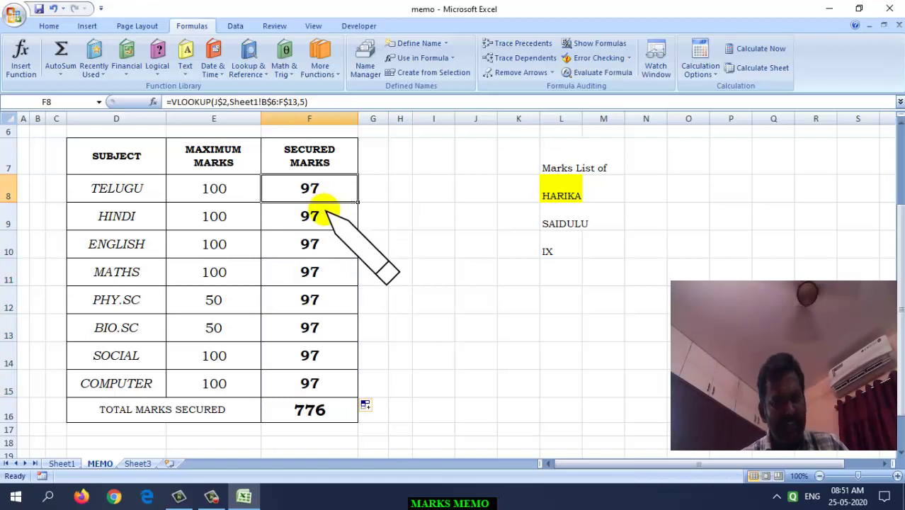
left_click(321, 216)
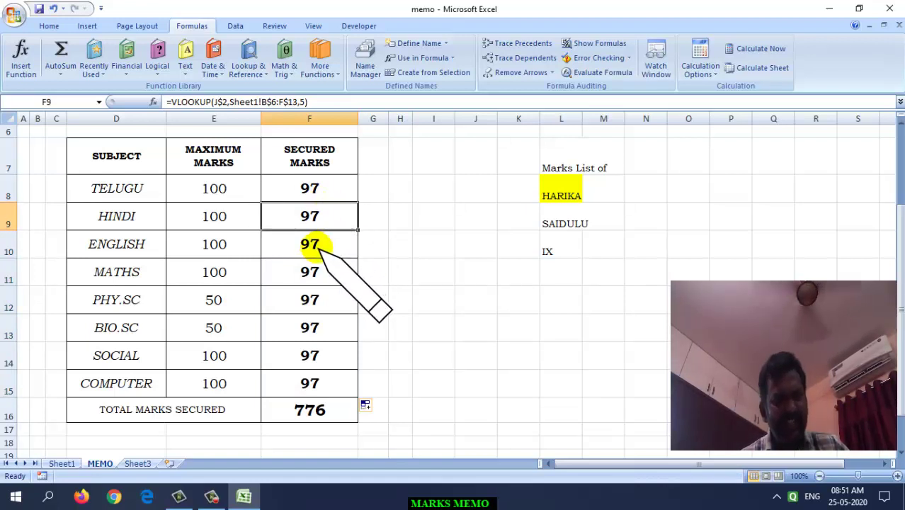
left_click(310, 244)
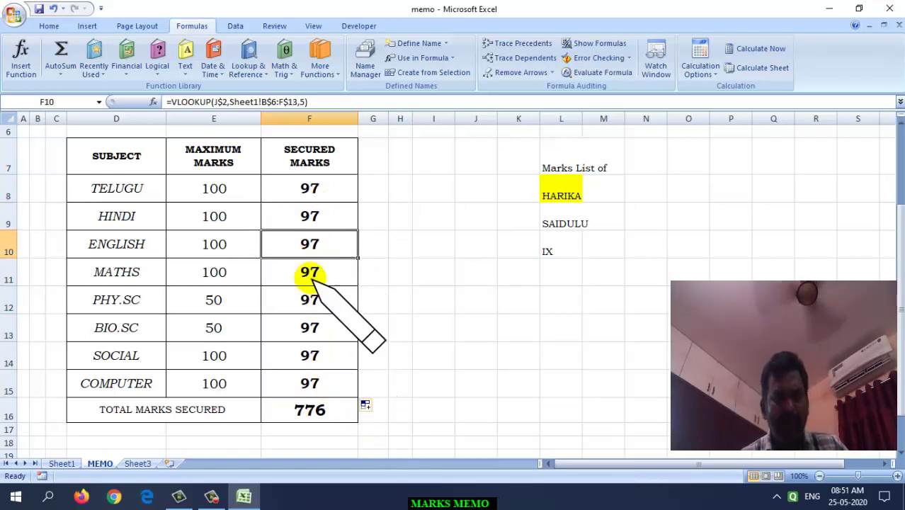
left_click(319, 193)
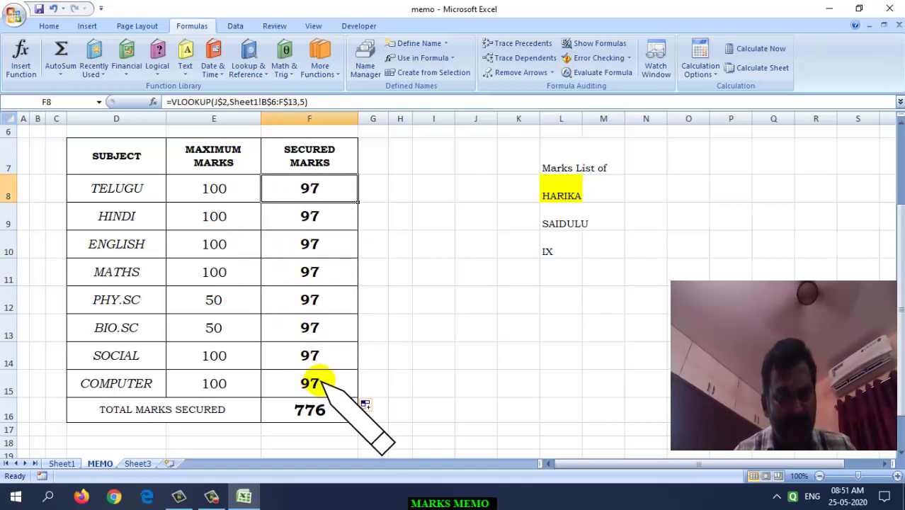
left_click(321, 216)
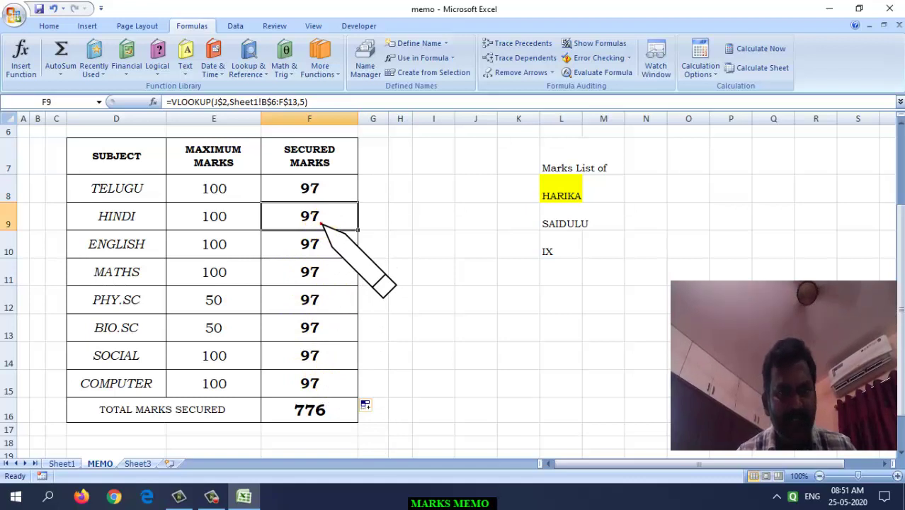
left_click(322, 224)
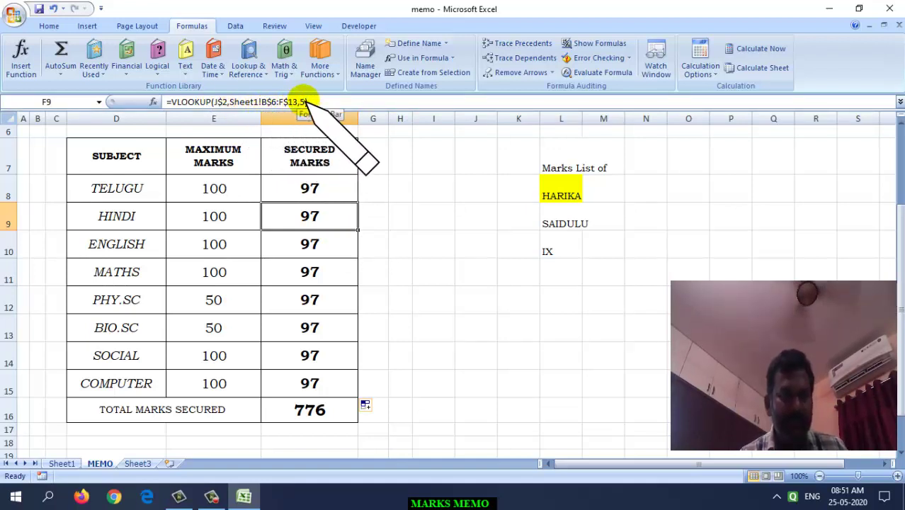
left_click(531, 361)
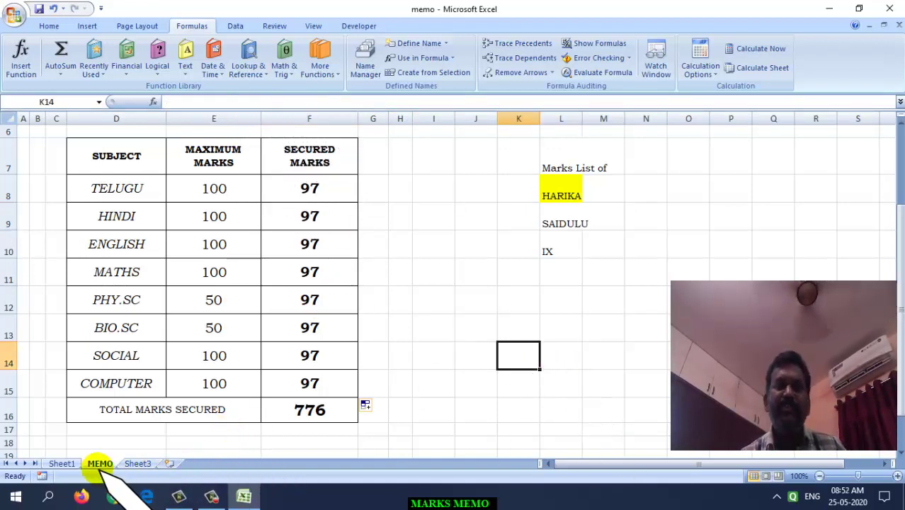
left_click(61, 463)
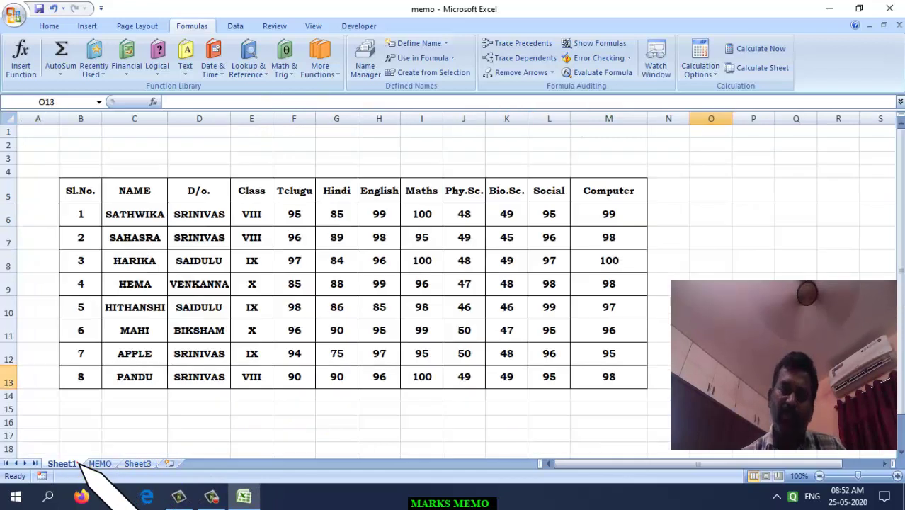
left_click(292, 119)
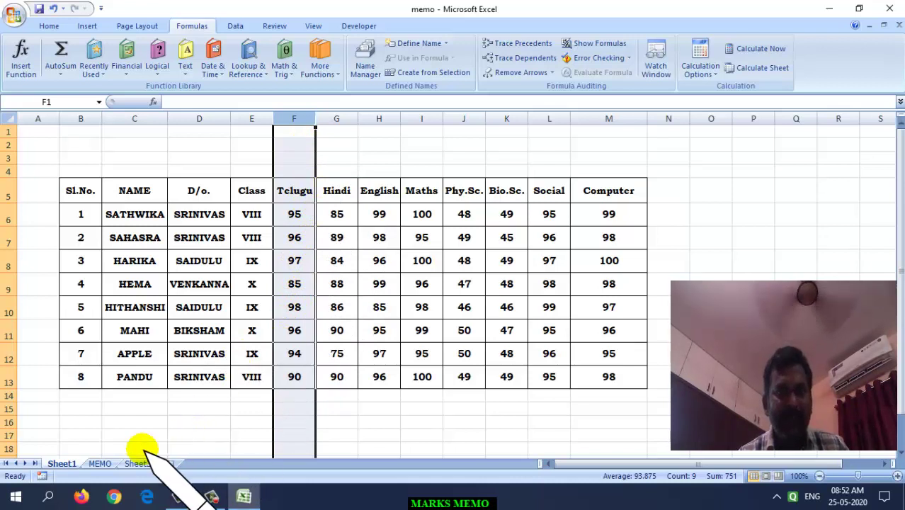
left_click(100, 464)
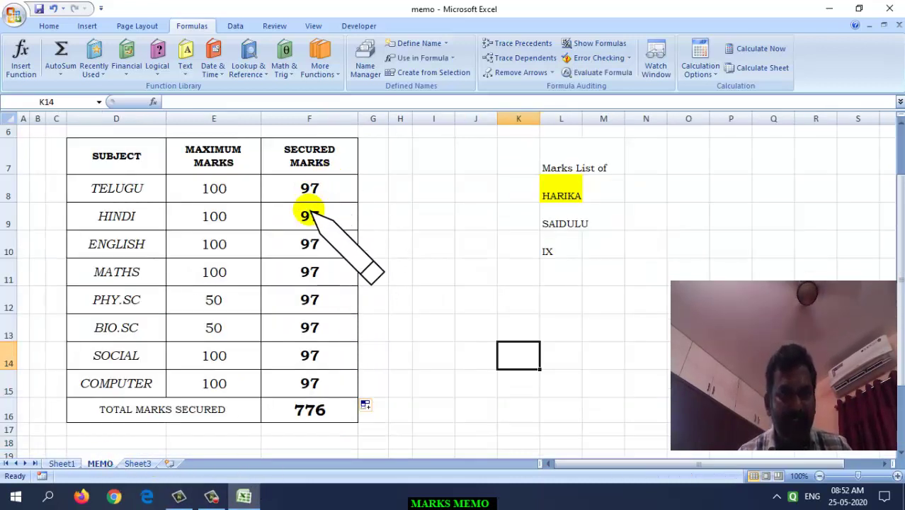
Widen F9's lookup range to end at column G (Sheet1!B$6:G$13).
left_click(310, 215)
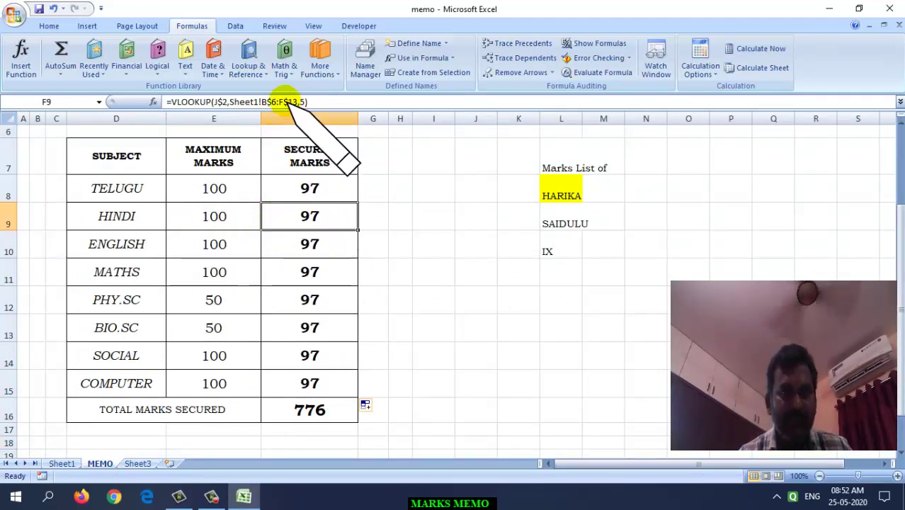
left_click(283, 101)
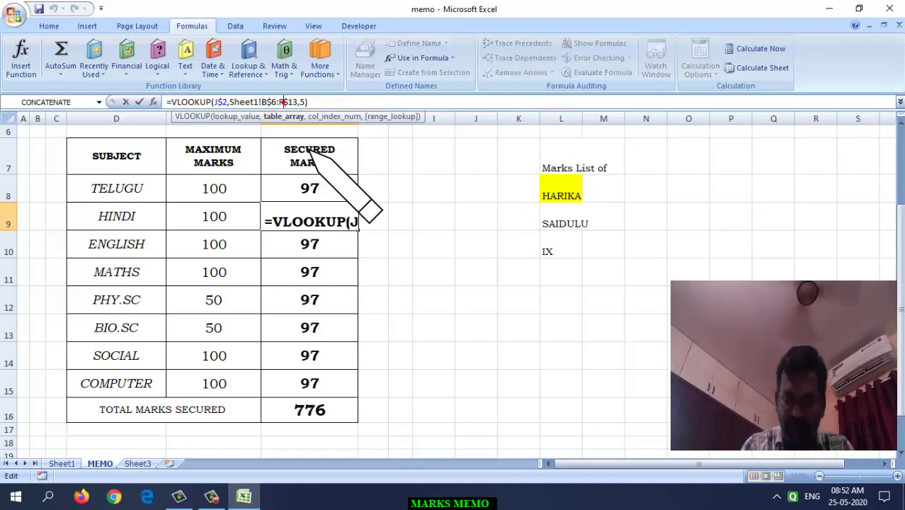
key("BackSpace")
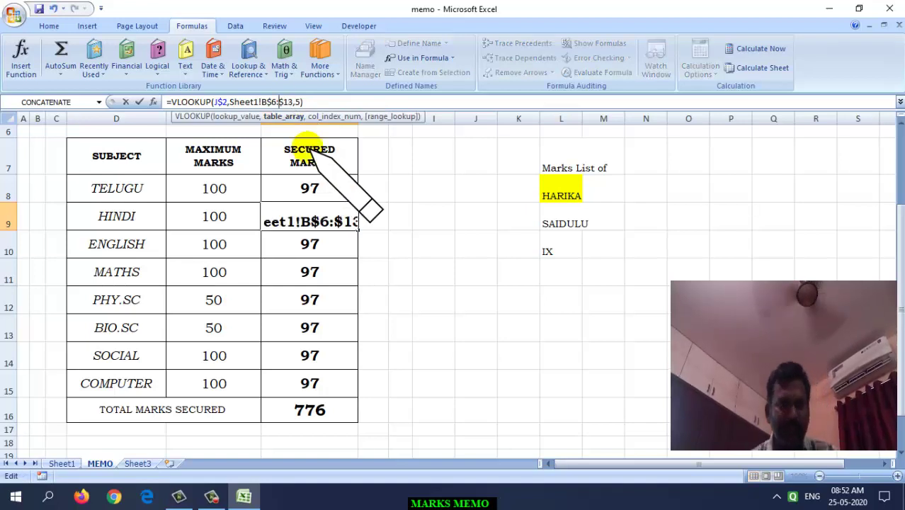
type("G")
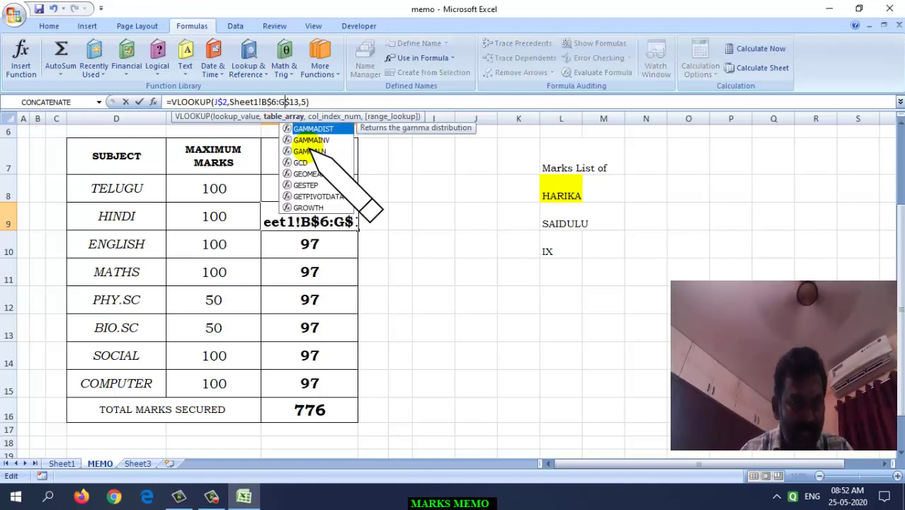
key("Return")
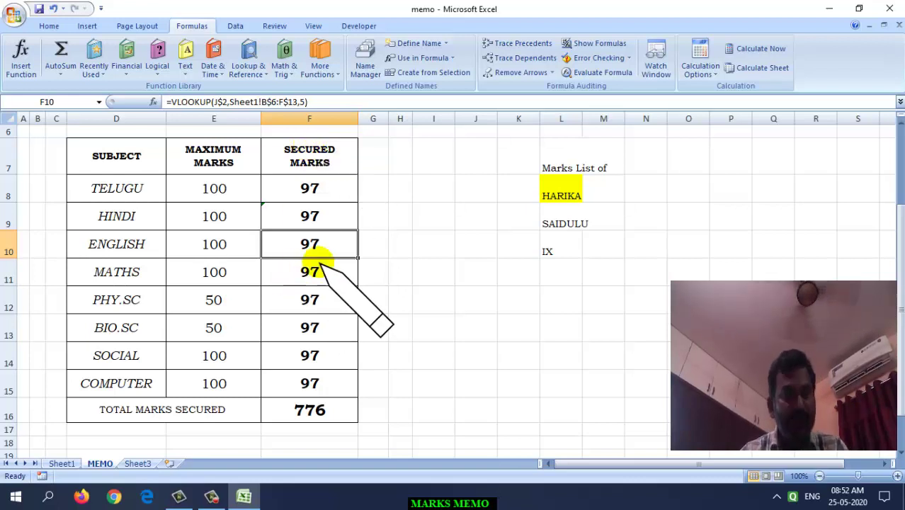
Change F9's column index to 6 so the Hindi mark shows 84.
left_click(312, 217)
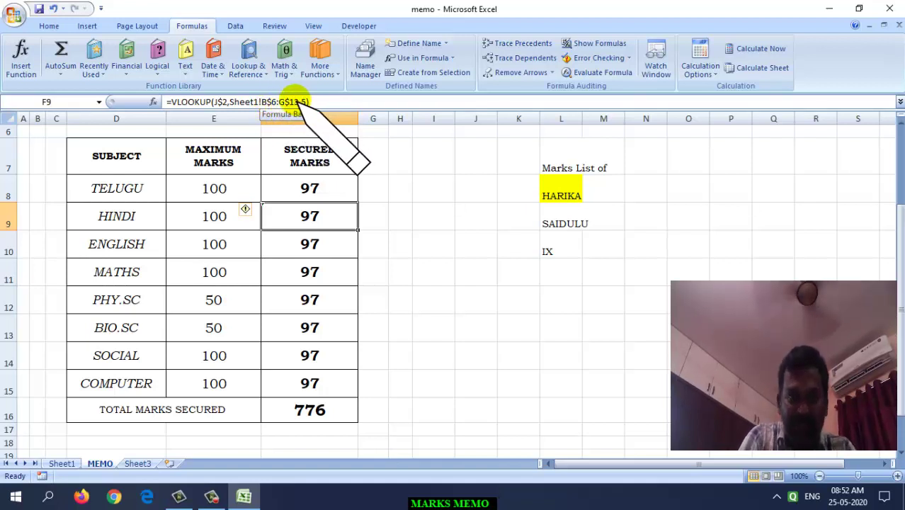
left_click(306, 102)
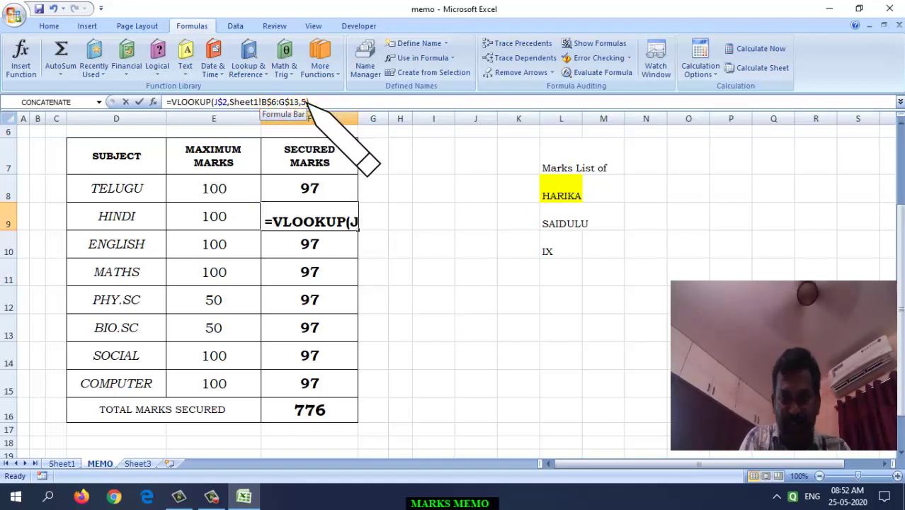
key("BackSpace")
key("BackSpace")
type("5)")
key("BackSpace")
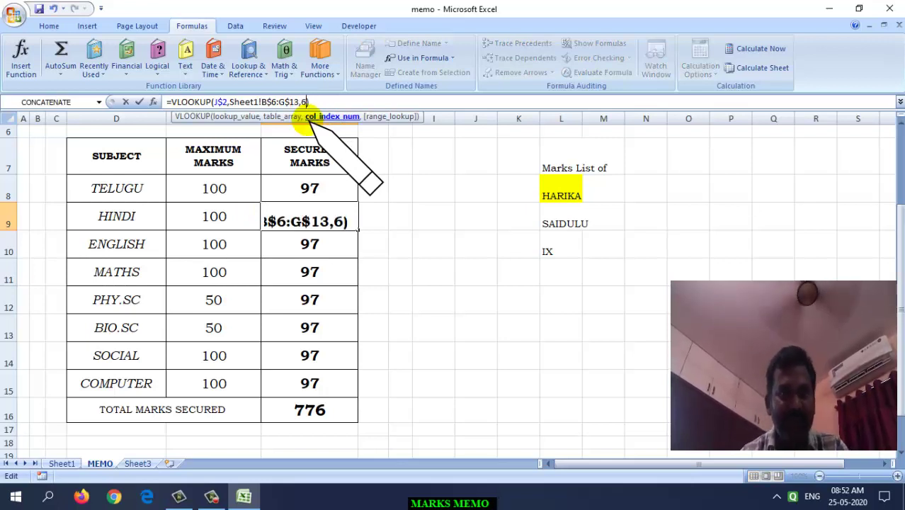
key("Return")
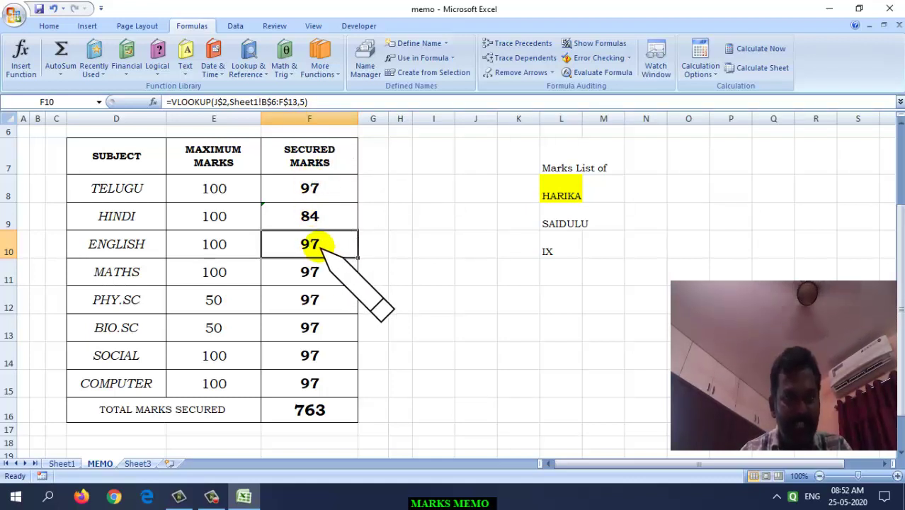
Extend the English lookup range in F10 to column H so it shows 96.
left_click(307, 217)
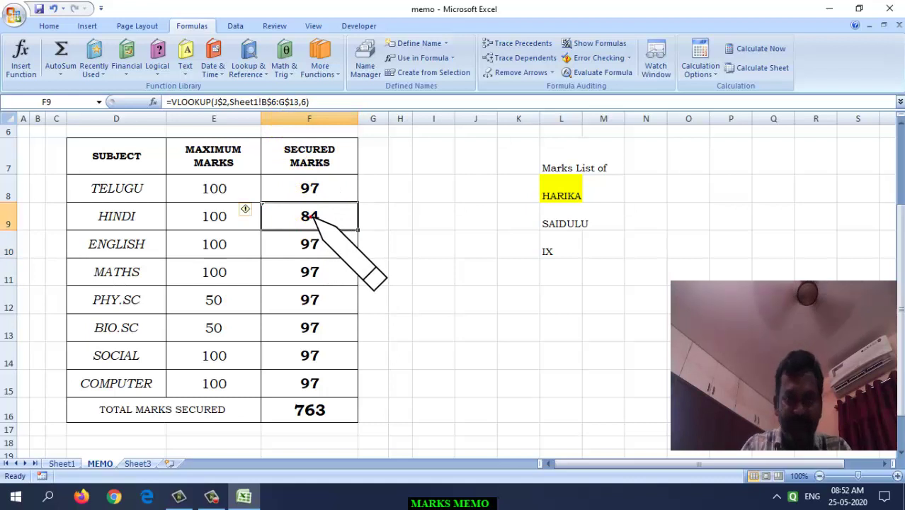
left_click(310, 245)
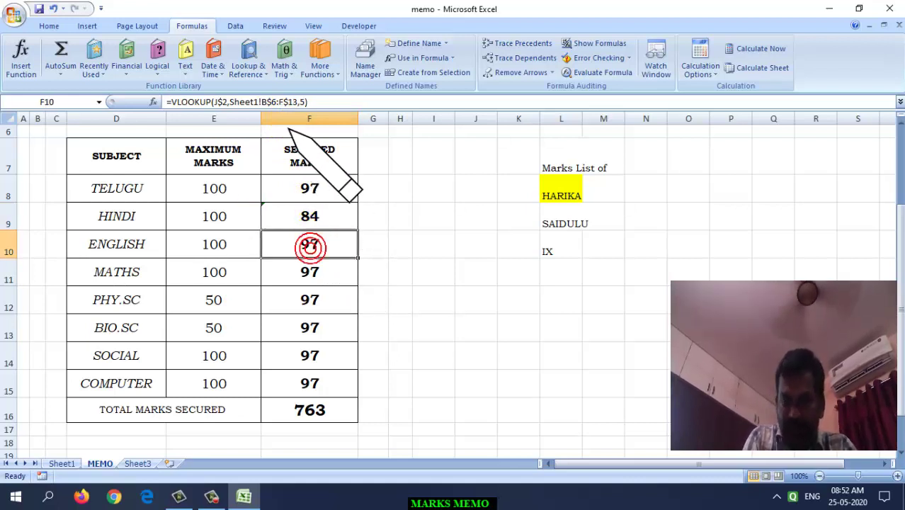
left_click(281, 101)
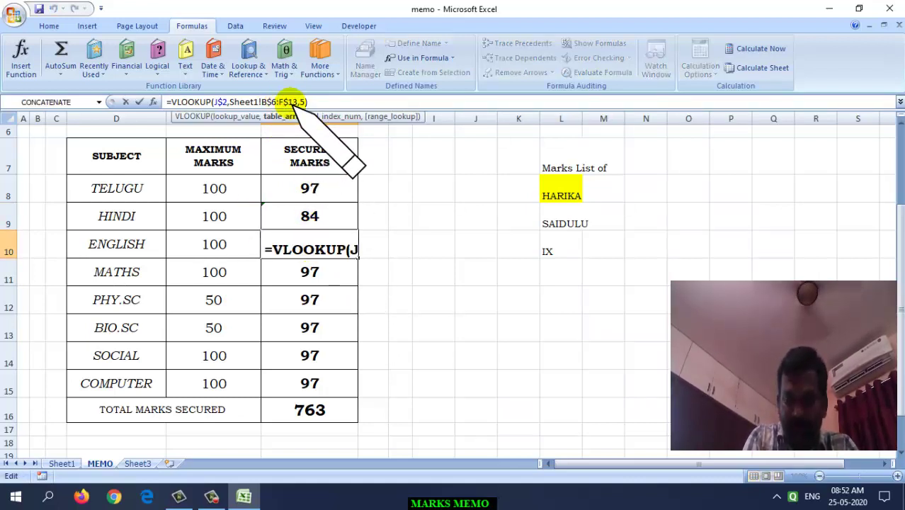
key("BackSpace")
type("H")
key("Right")
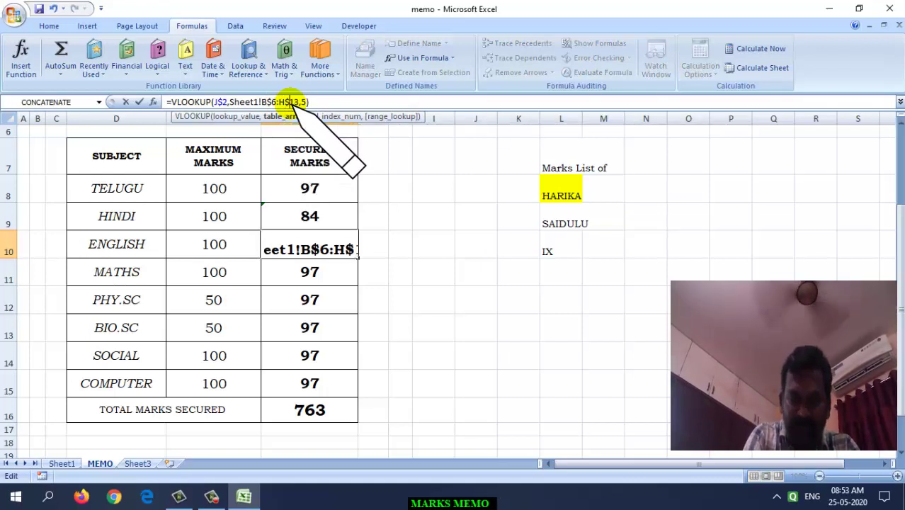
key("Right")
key("Right")
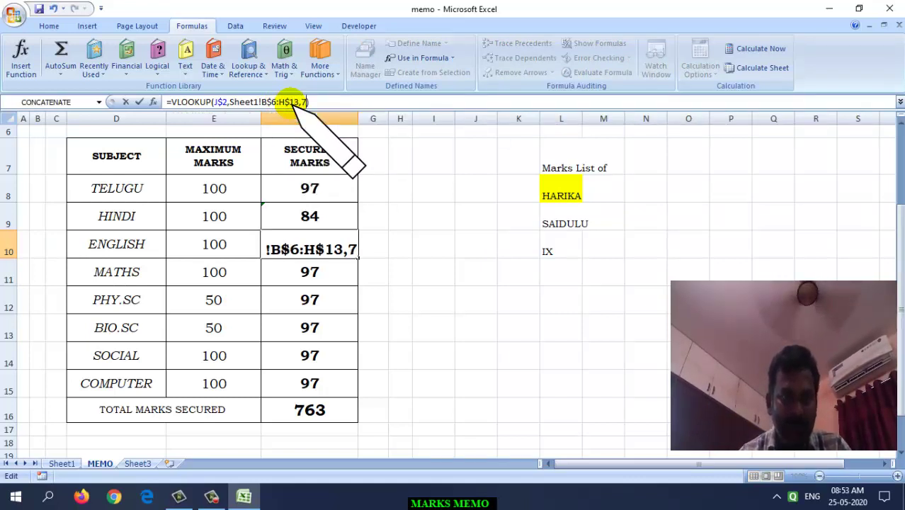
key("Return")
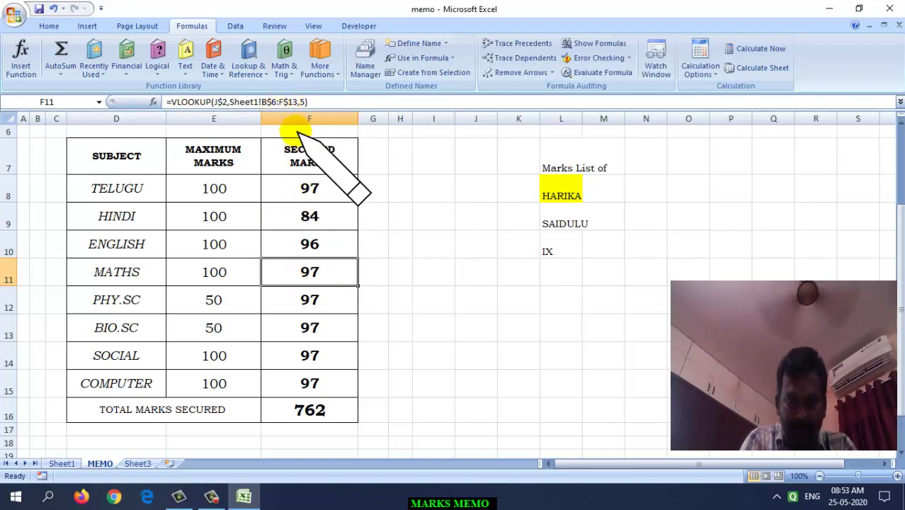
Set the Maths lookup in F11 to range B$6:I$13 with column index 8, showing 100.
left_click(284, 102)
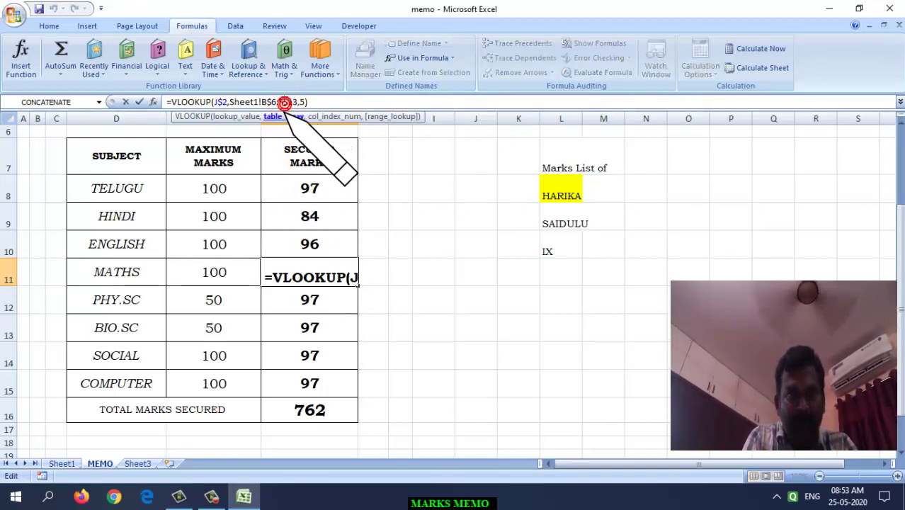
key("Delete")
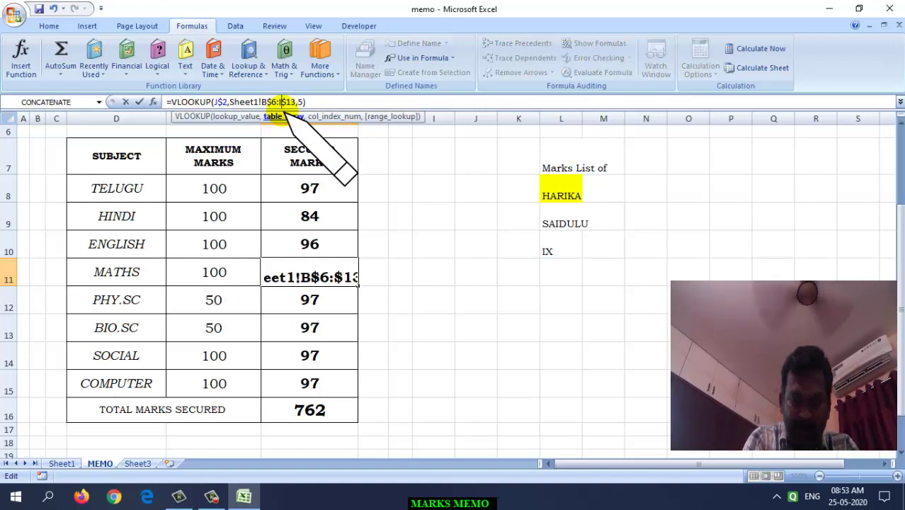
type("I")
key("End")
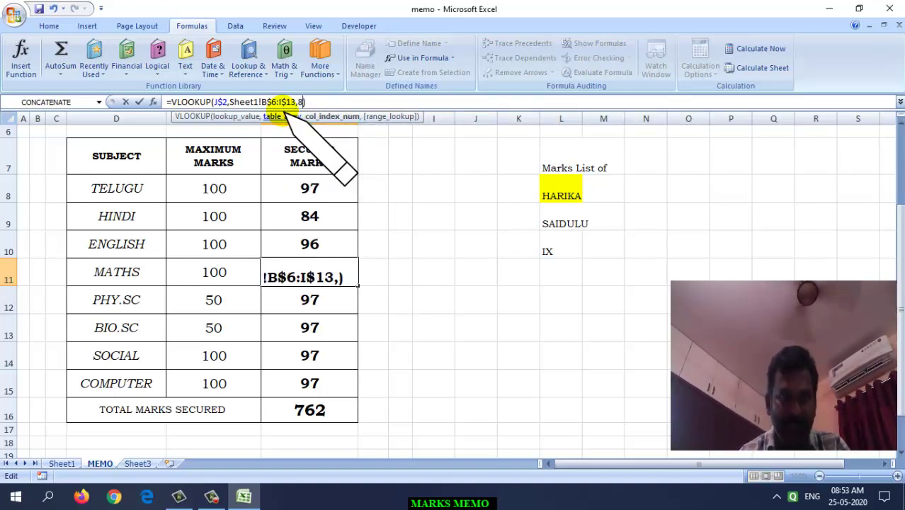
key("Return")
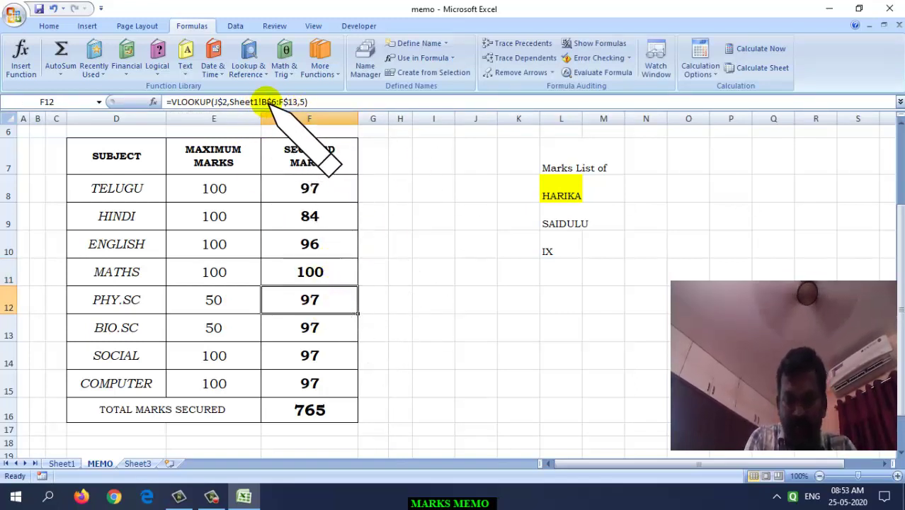
Extend the PHY.SC lookup range in F12 to B$6:J$13 so it shows 48.
left_click(282, 101)
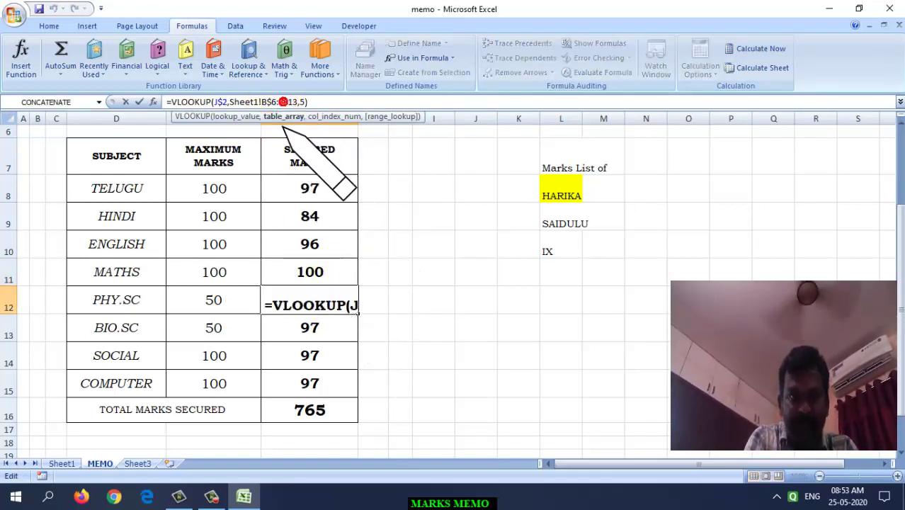
type("J")
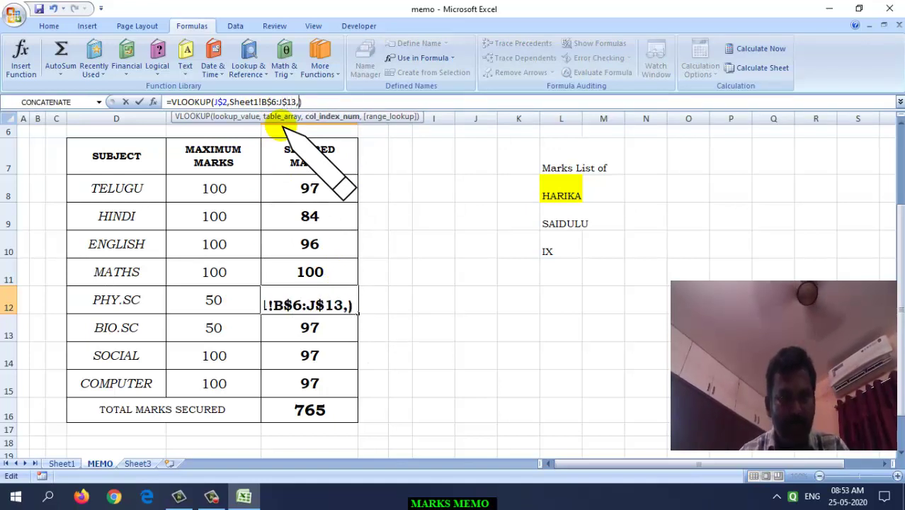
key("Return")
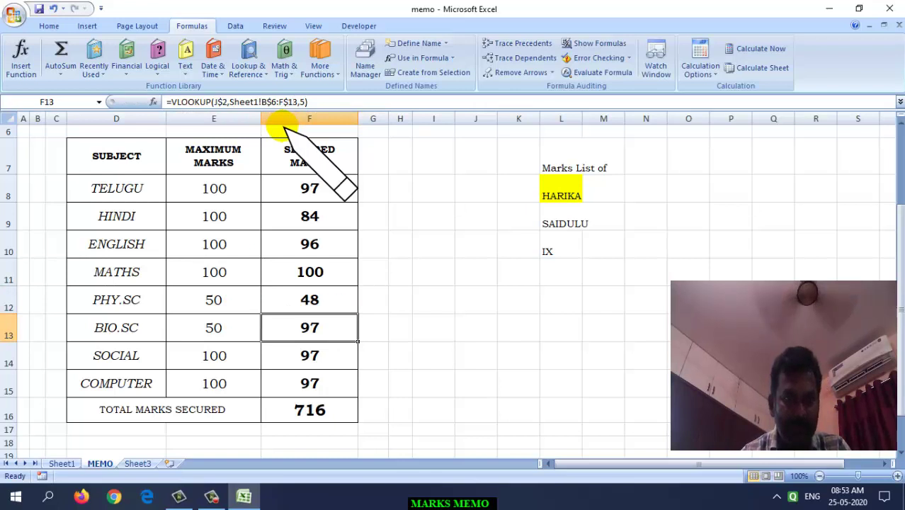
Extend the BIO.SC lookup range in F13 to B$6:K$13, column index 10, showing 49.
left_click(313, 334)
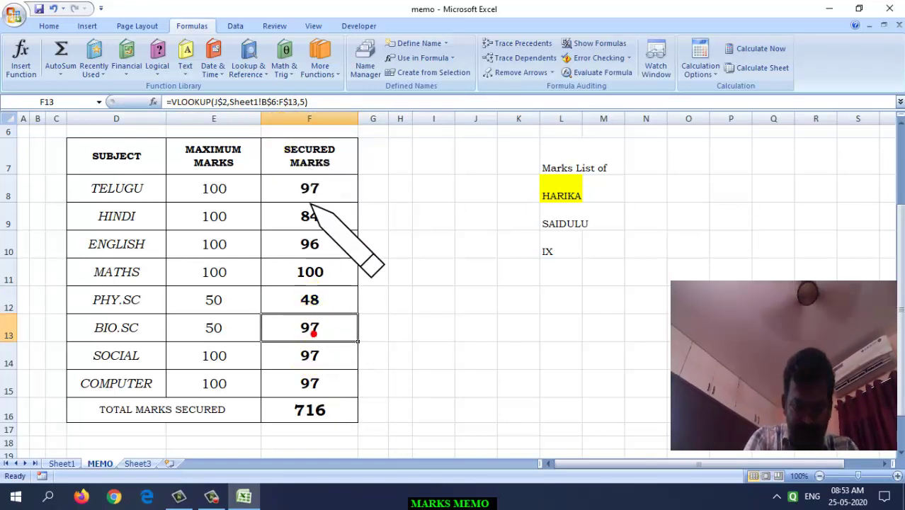
left_click(282, 101)
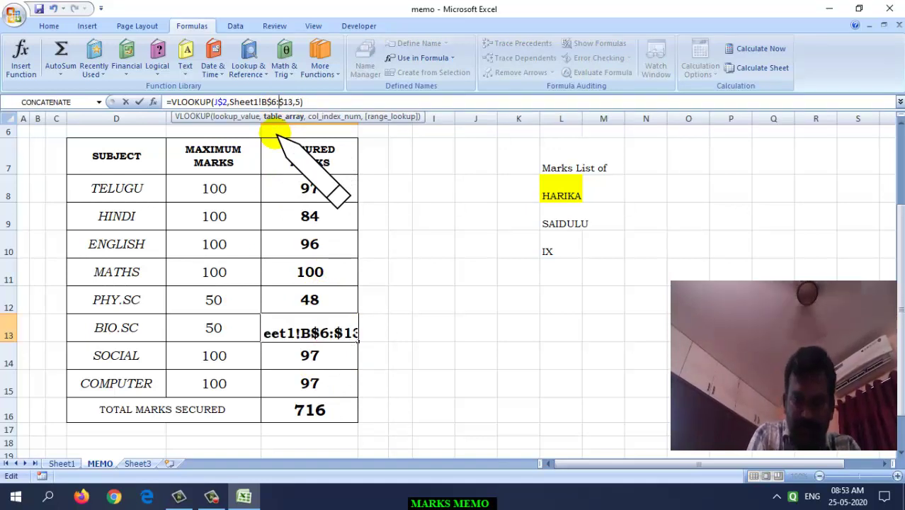
type("K")
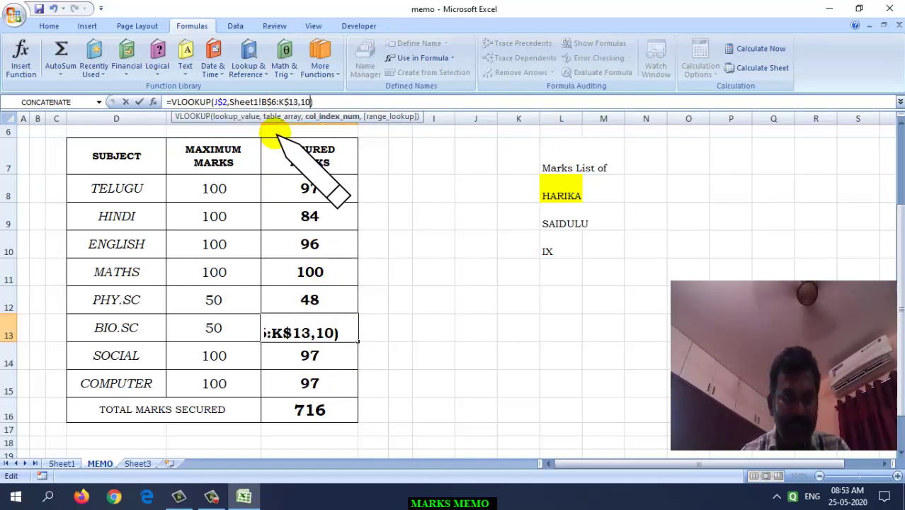
key("Return")
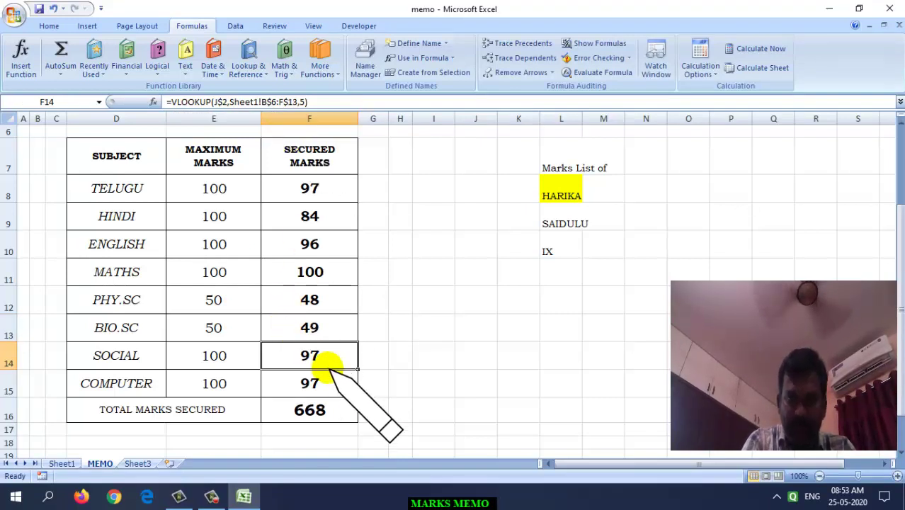
Extend the SOCIAL lookup range in F14 to B$6:L$13.
left_click(282, 102)
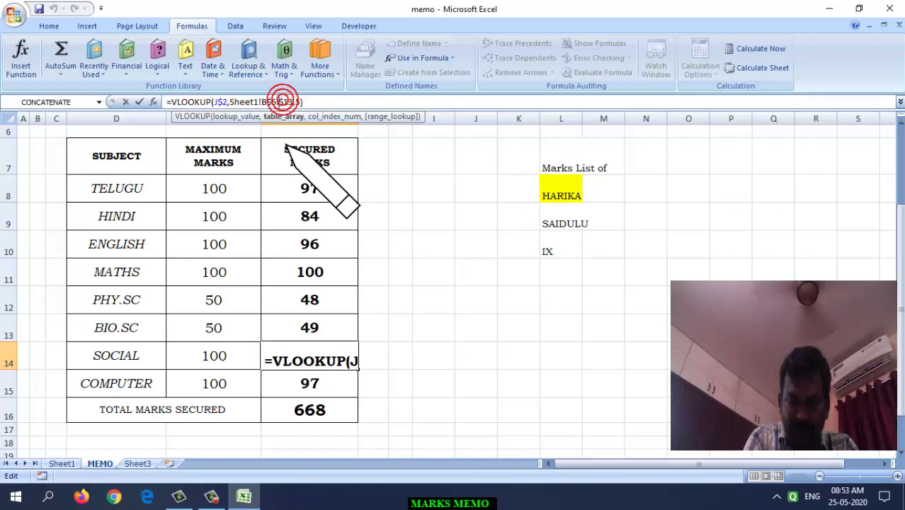
key("BackSpace")
type("L")
key("Right")
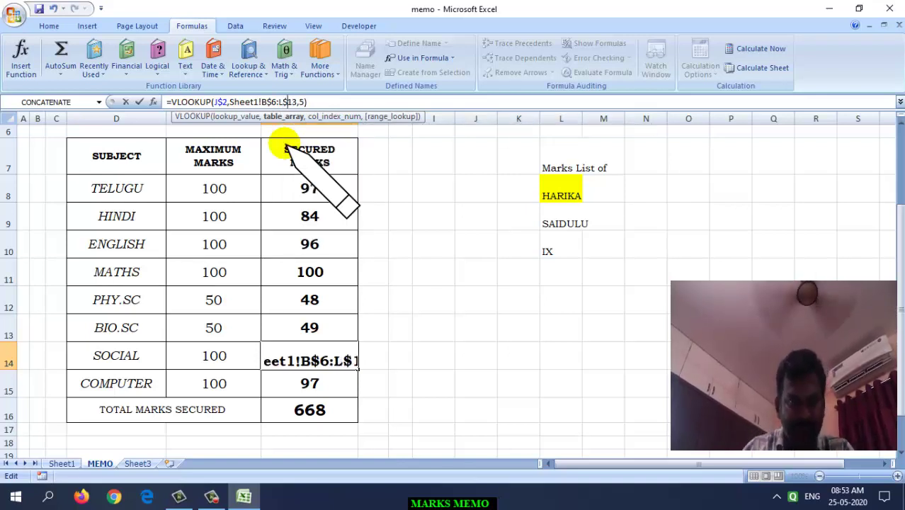
key("Right")
key("Right")
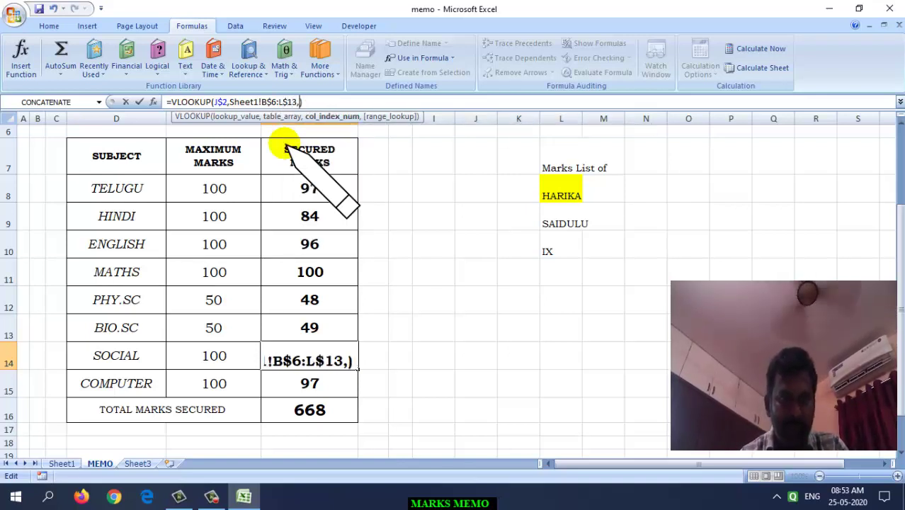
key("Return")
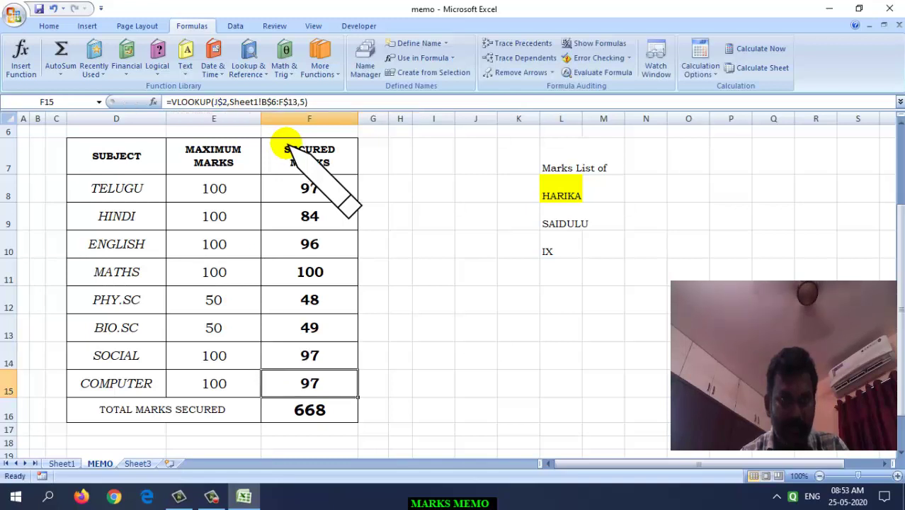
Point the COMPUTER lookup in F15 at B$6:M$13, column 12, so it shows 100.
left_click(280, 102)
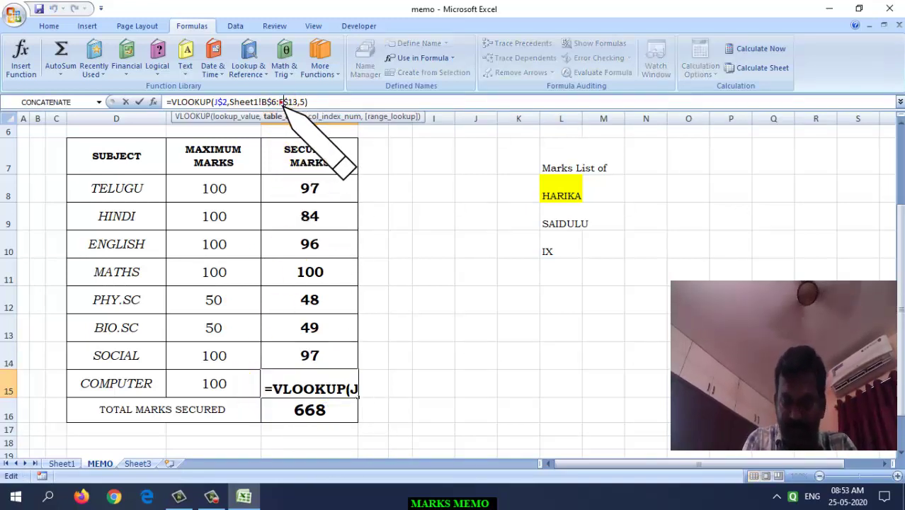
key("BackSpace")
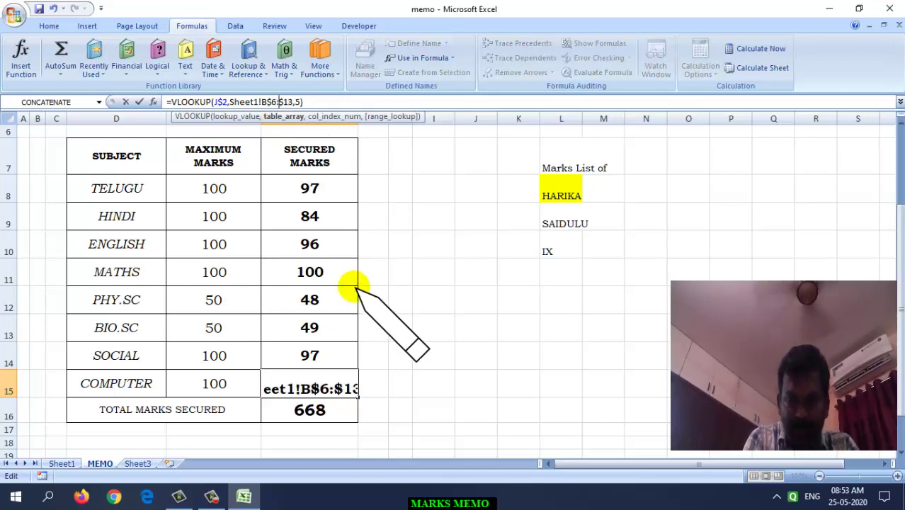
type("M")
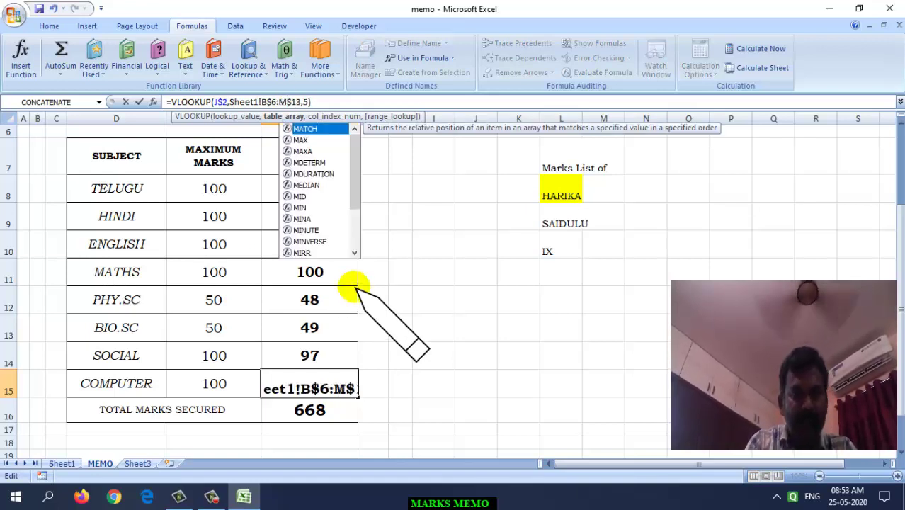
key("Right")
key("Right")
key("Right")
key("Right")
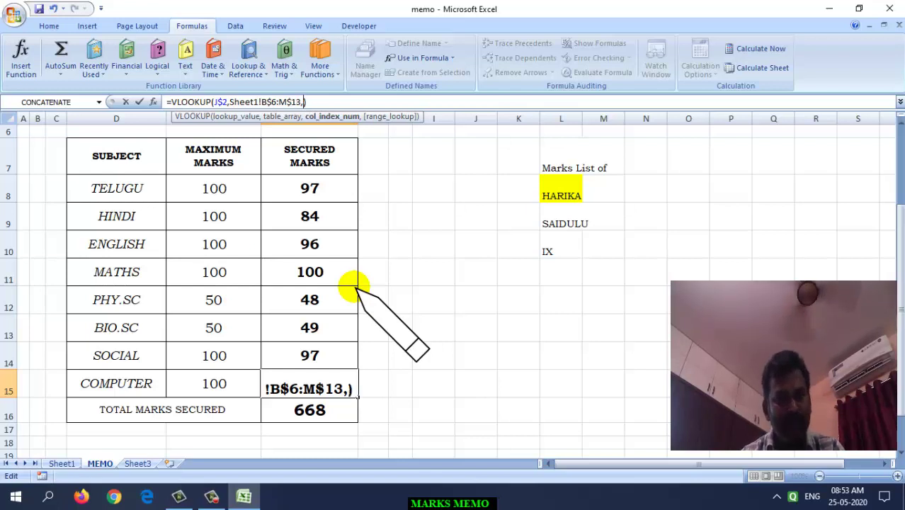
key("Return")
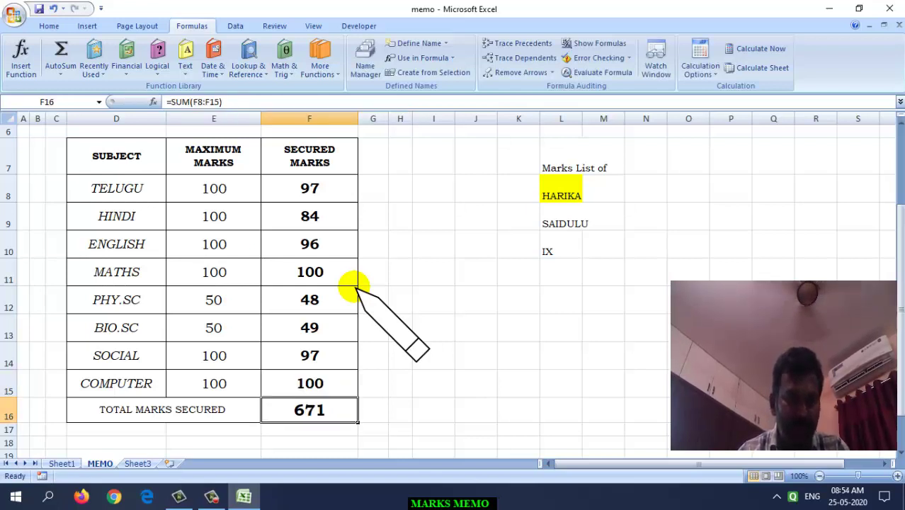
left_click(328, 384)
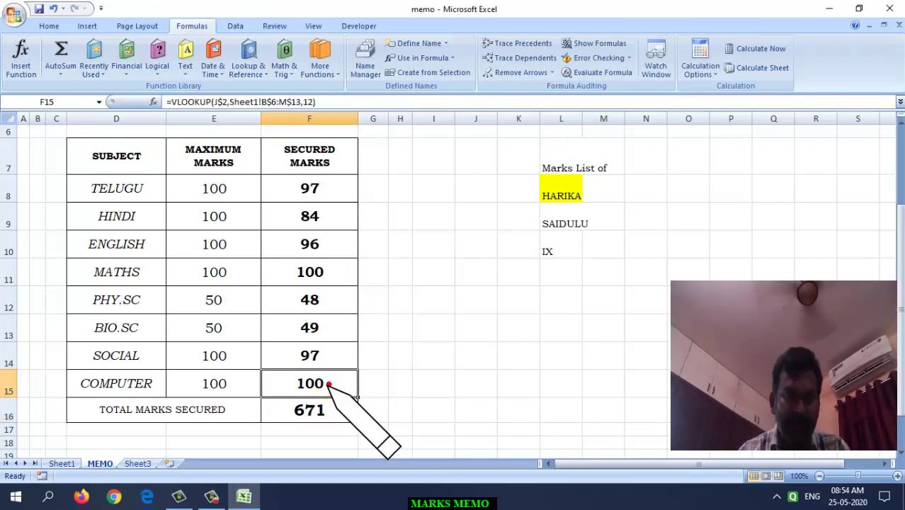
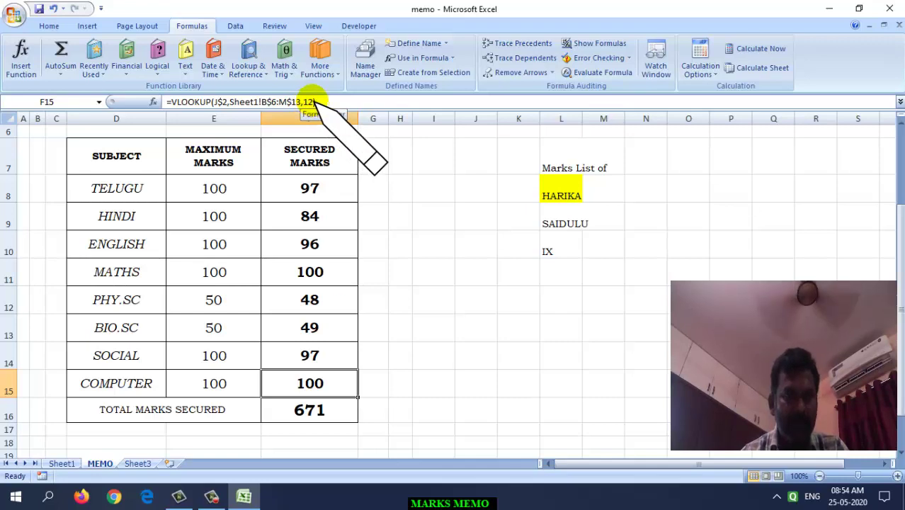
Review Sheet1's source table by selecting columns B through M, then return to MEMO.
left_click(61, 464)
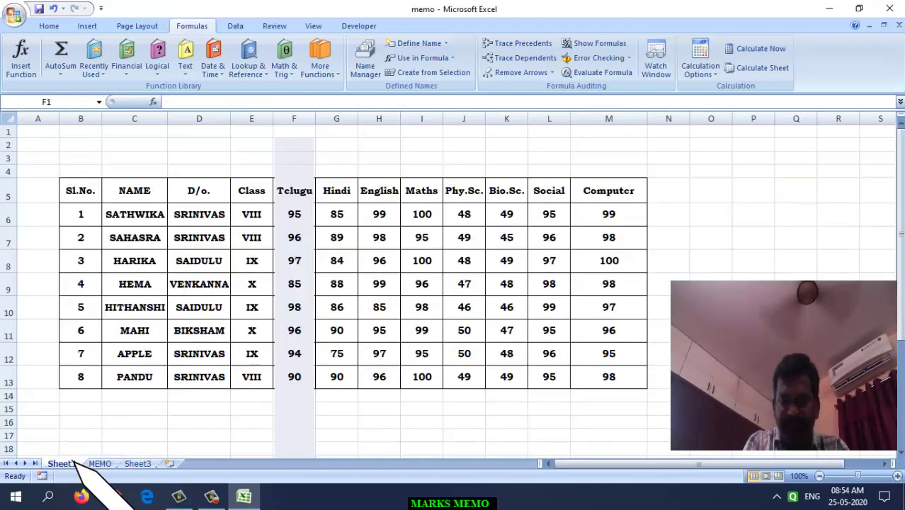
left_click(610, 370)
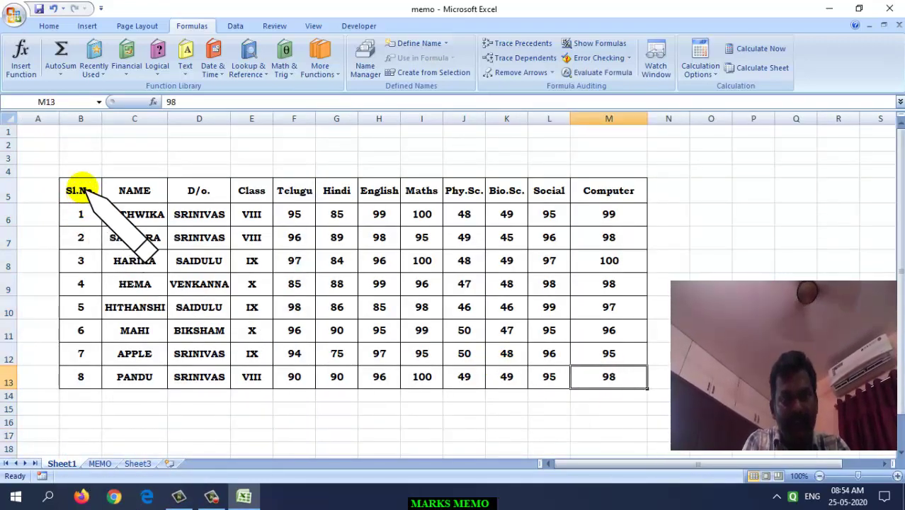
left_click(87, 118)
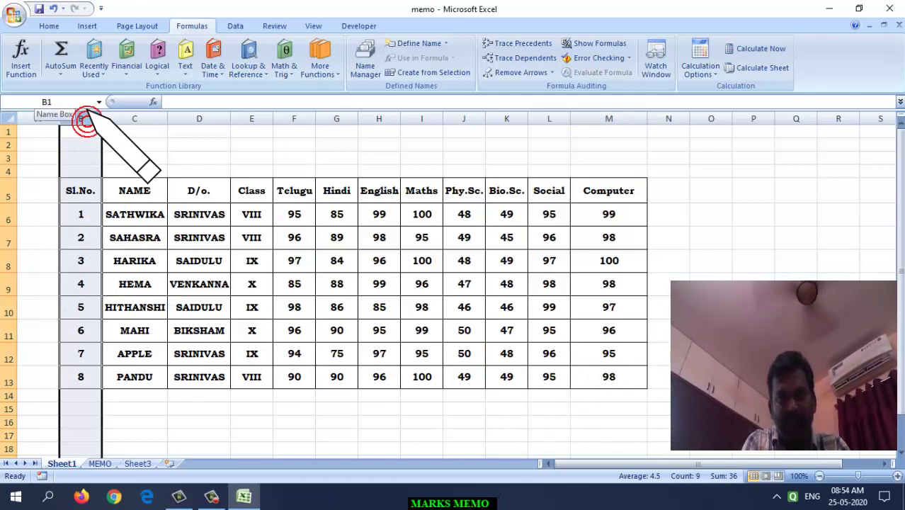
key("shift+Right")
key("shift+Right")
key("shift+Right")
key("shift+Right")
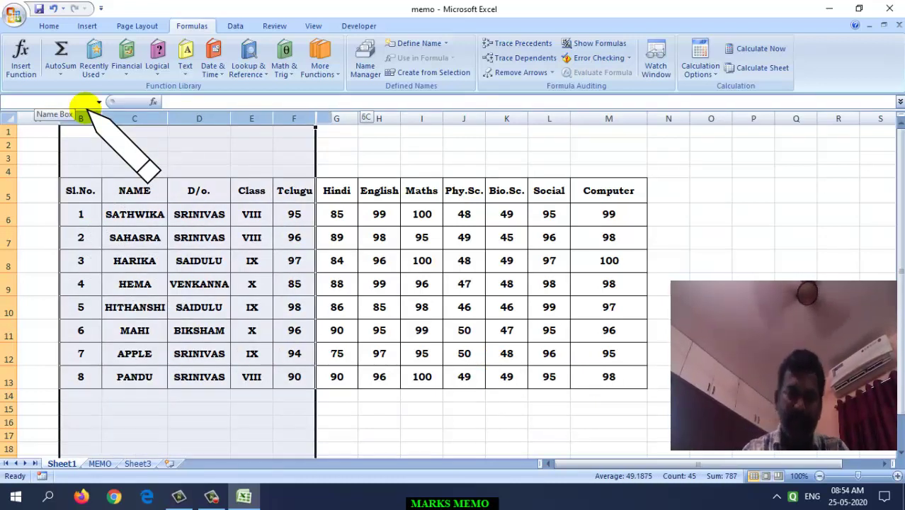
key("shift+Right")
key("shift+Right")
key("shift+Right")
key("shift+Right")
key("shift+Right")
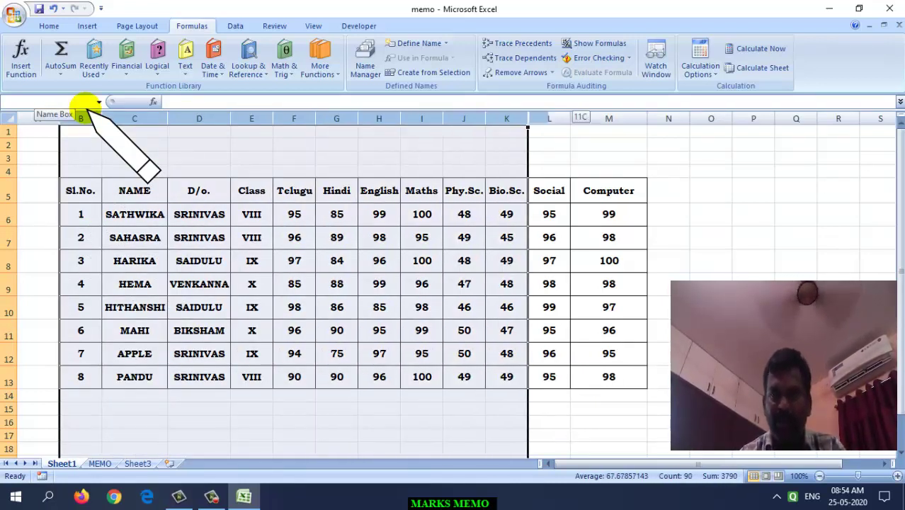
key("shift+Right")
key("shift+Right")
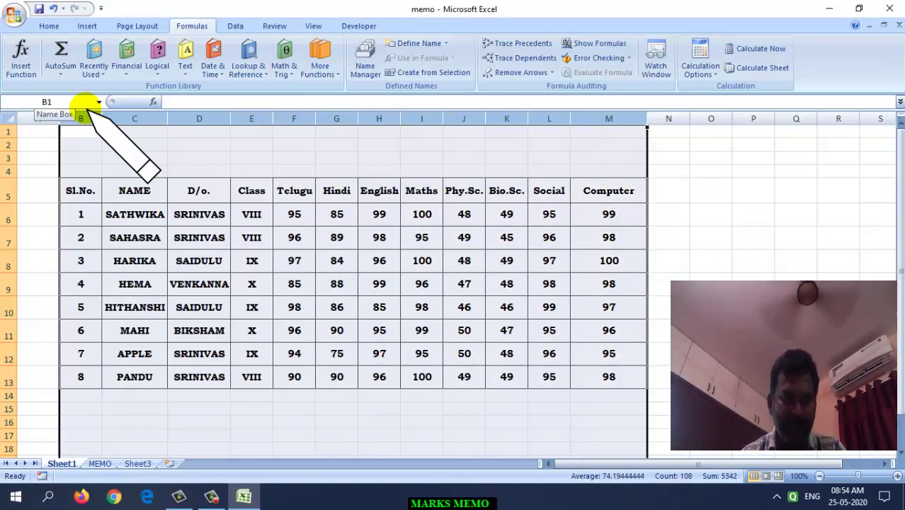
left_click(613, 121)
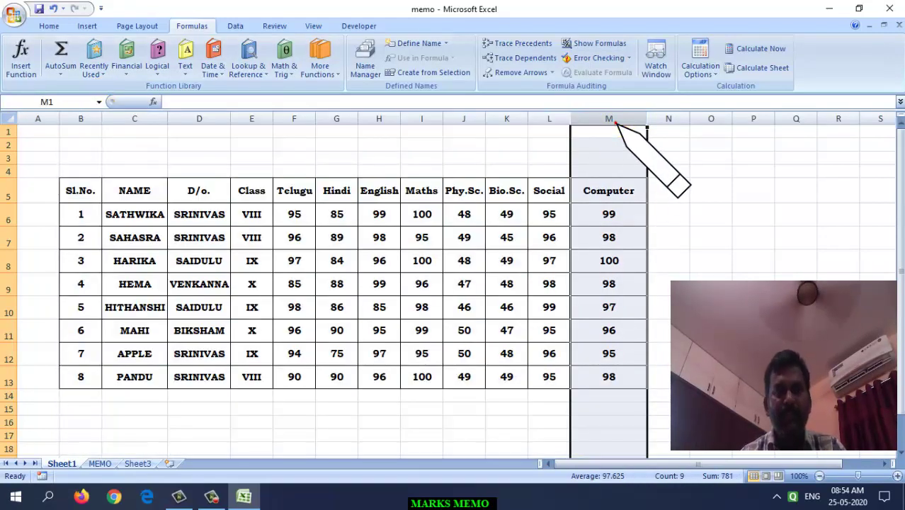
left_click(754, 306)
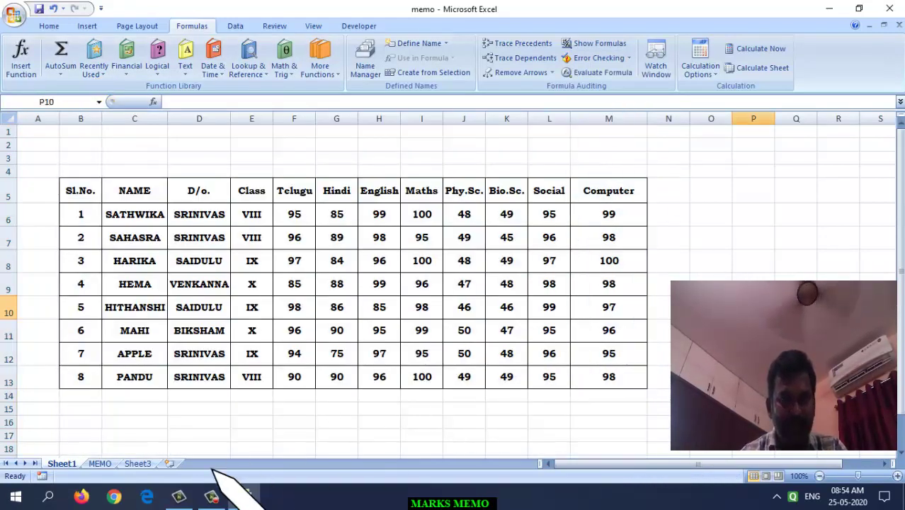
left_click(100, 464)
Back on MEMO, inspect the marks lookup formula in F15.
left_click(429, 383)
left_click(338, 393)
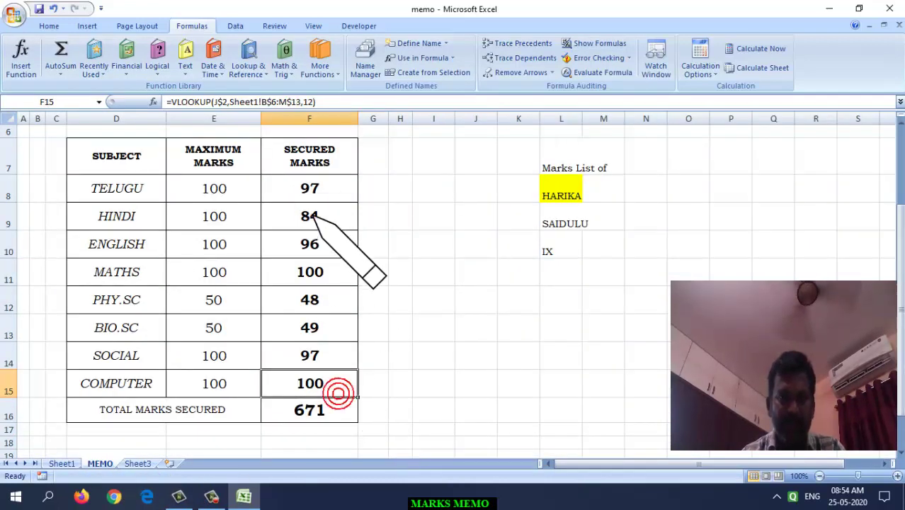
scroll(431, 277, "up", 1)
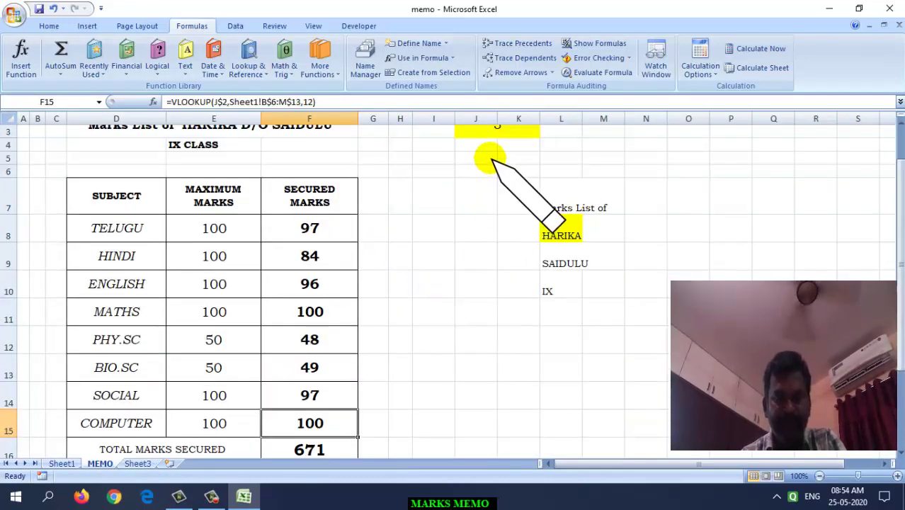
scroll(488, 212, "up", 1)
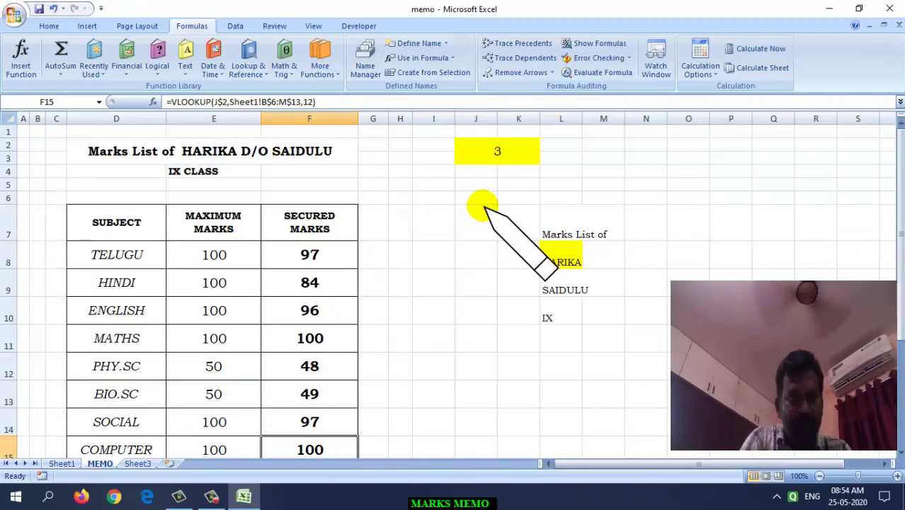
scroll(480, 204, "down", 1)
Test serial numbers 1, 2 and 3 in J2, leaving student 3's marks totalling 671.
left_click(423, 146)
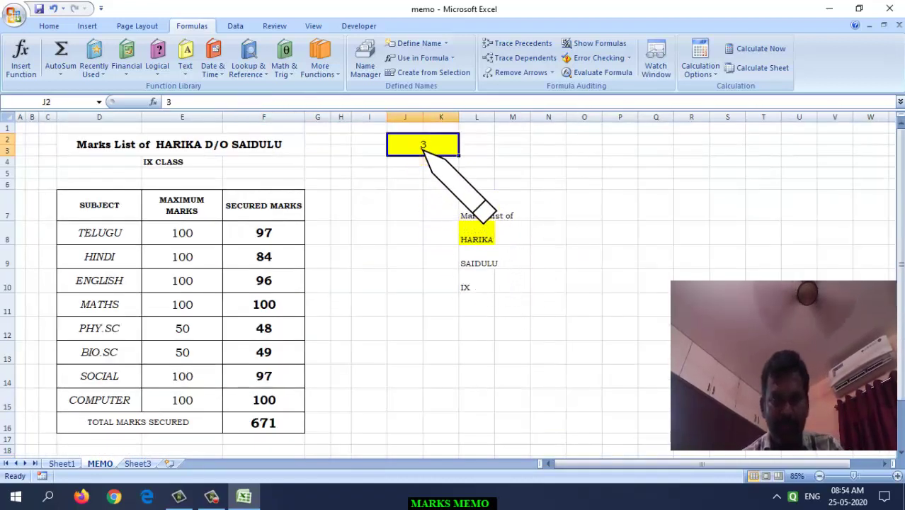
type("1")
key("Return")
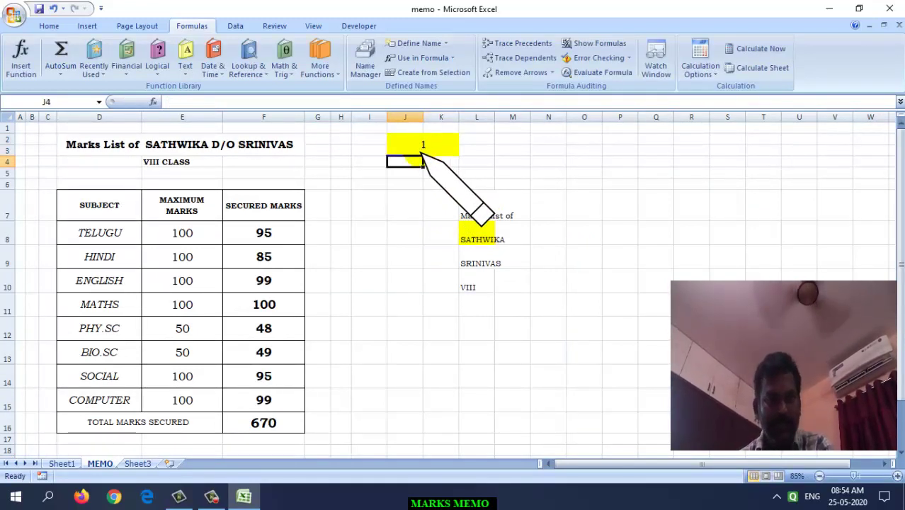
left_click(421, 150)
type("2")
key("Return")
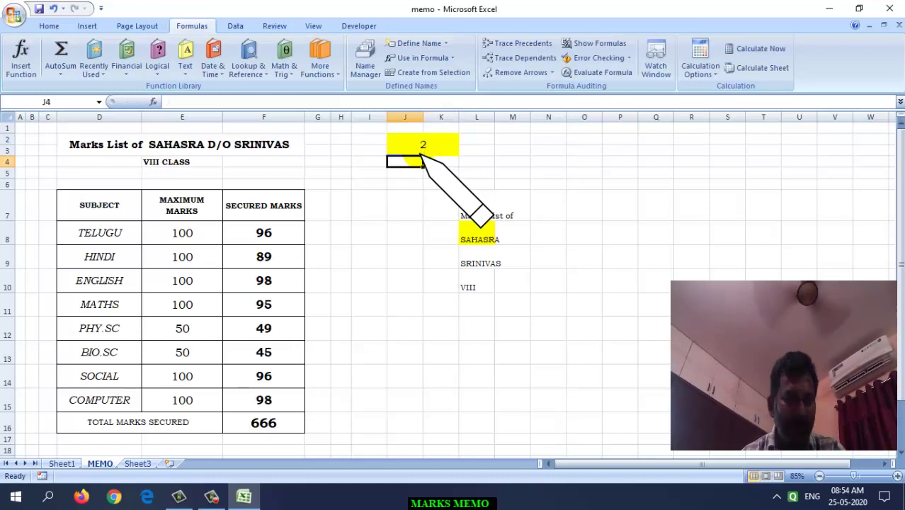
type("3")
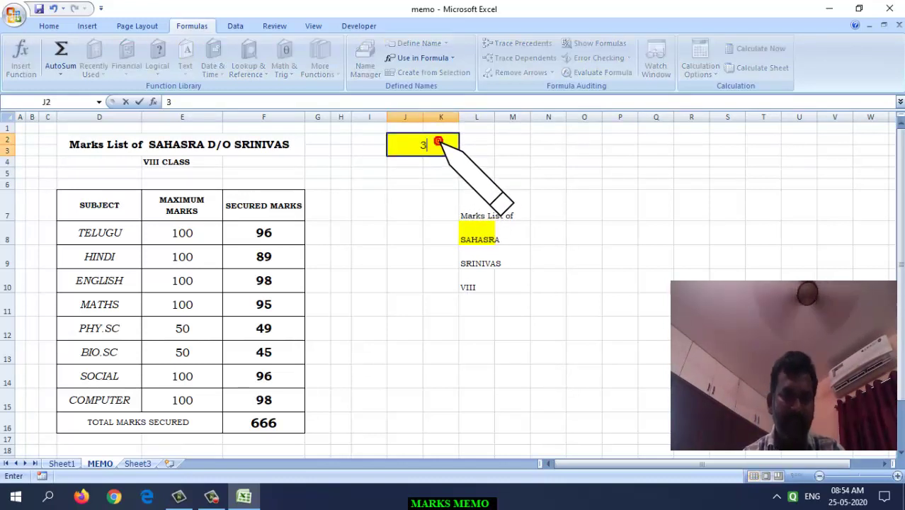
key("Return")
left_click(411, 259)
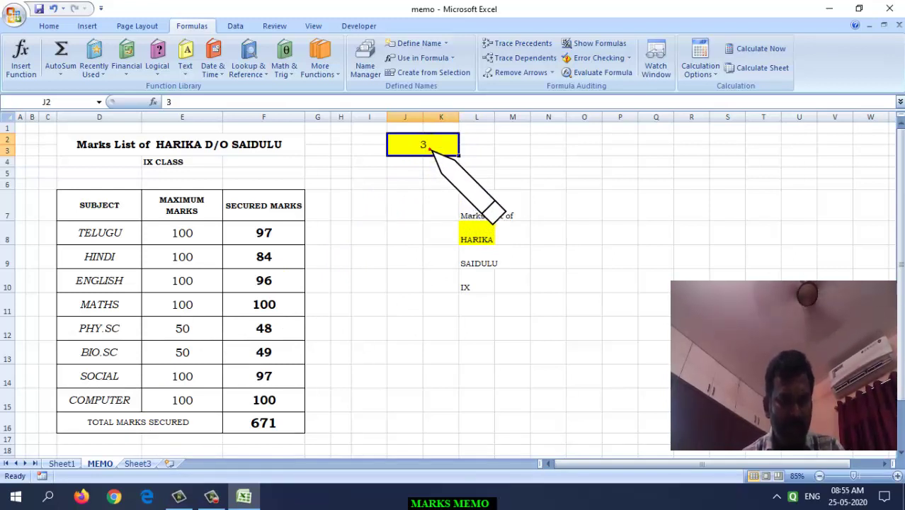
Check which serial numbers exist in Sheet1's source table.
type("9")
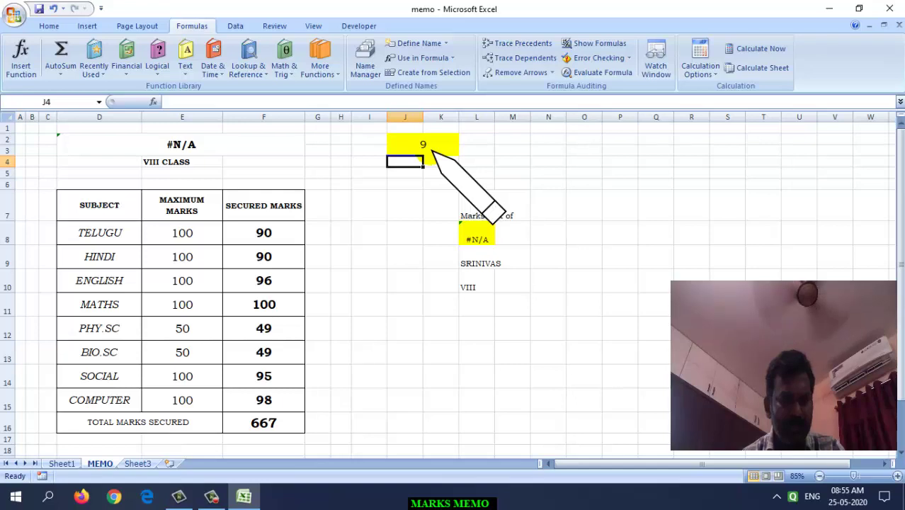
left_click(401, 255)
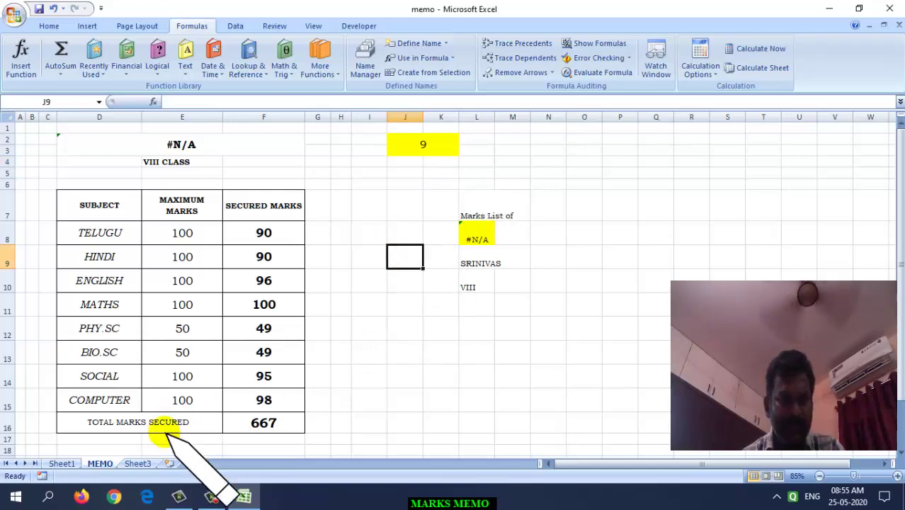
left_click(71, 464)
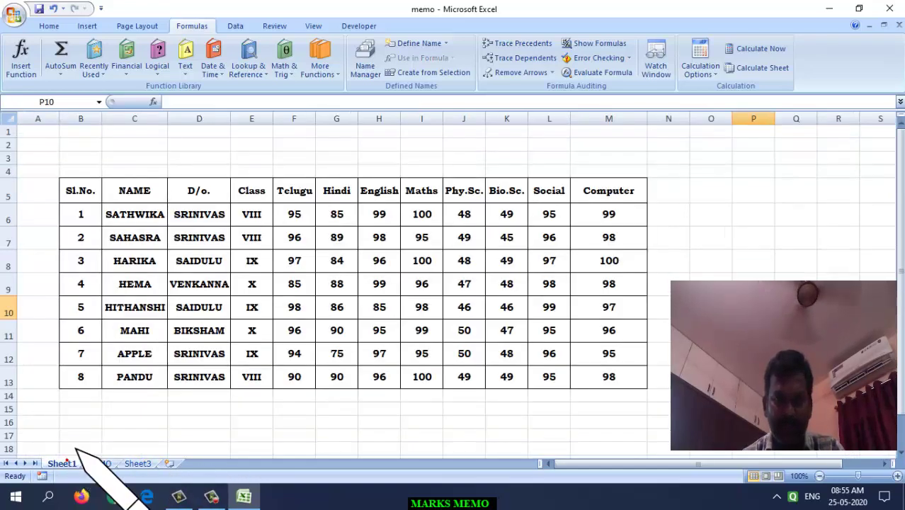
left_click(113, 463)
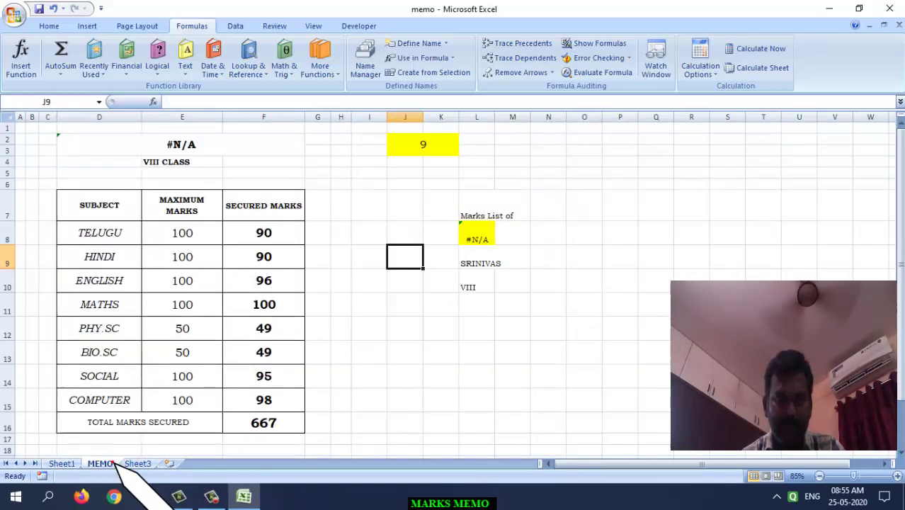
left_click(61, 464)
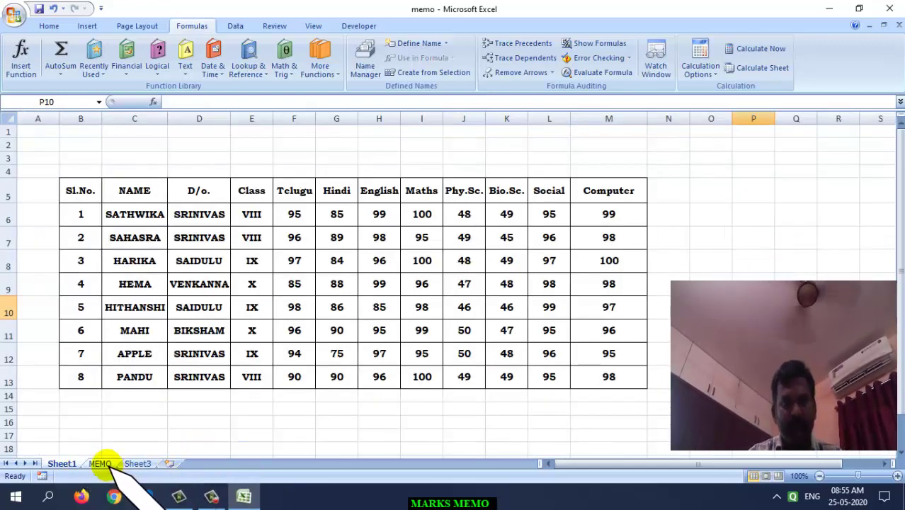
left_click(103, 464)
Enter serial number 10 in J2 and inspect the L8 and L9 lookup formulas.
left_click(411, 149)
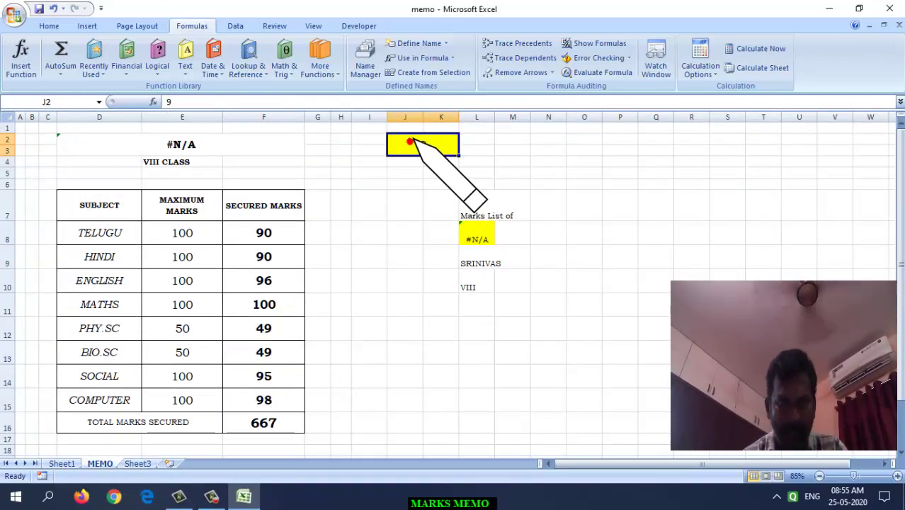
type("9")
key("Return")
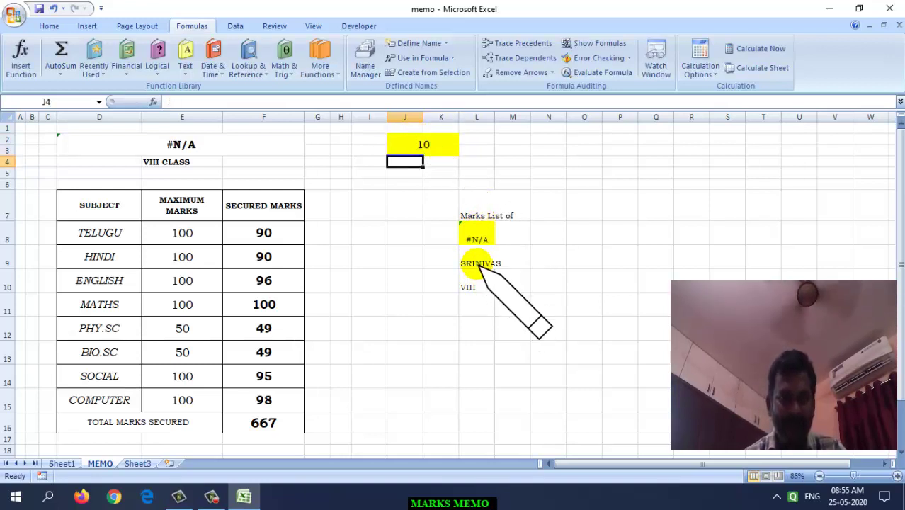
left_click(482, 234)
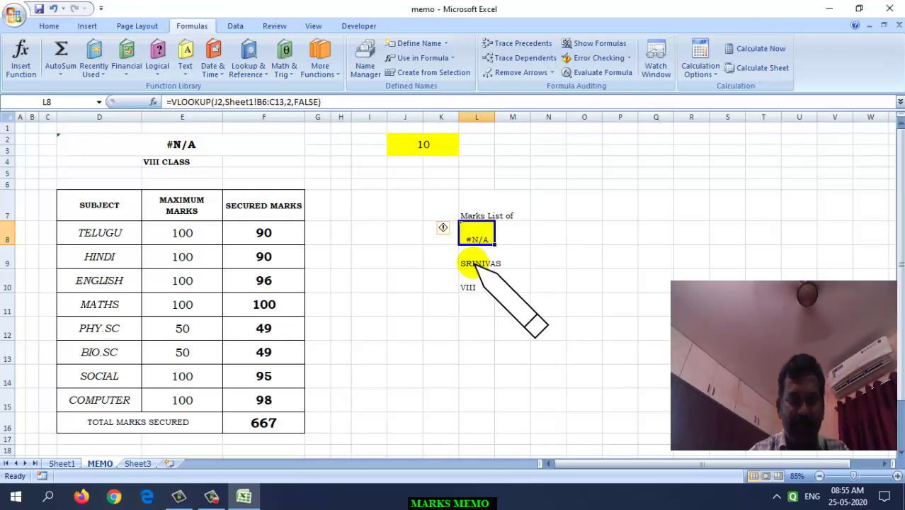
left_click(473, 262)
left_click(477, 238)
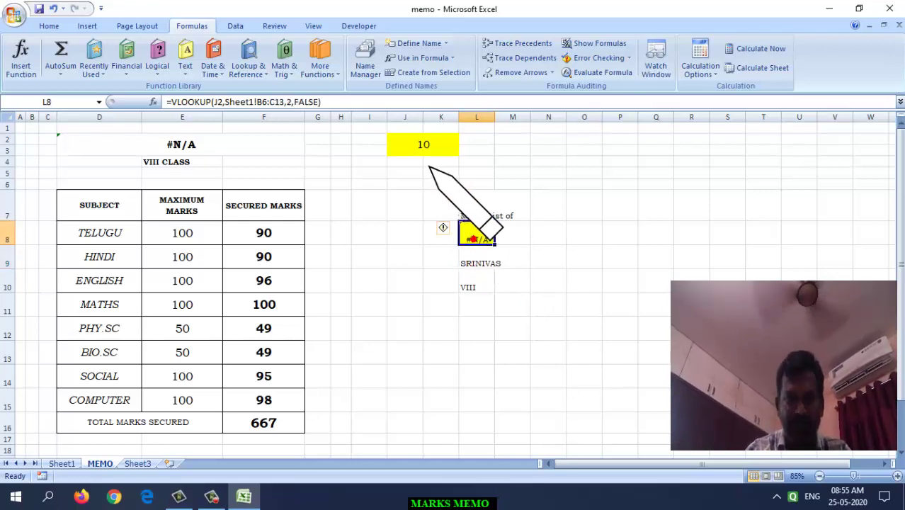
left_click(425, 145)
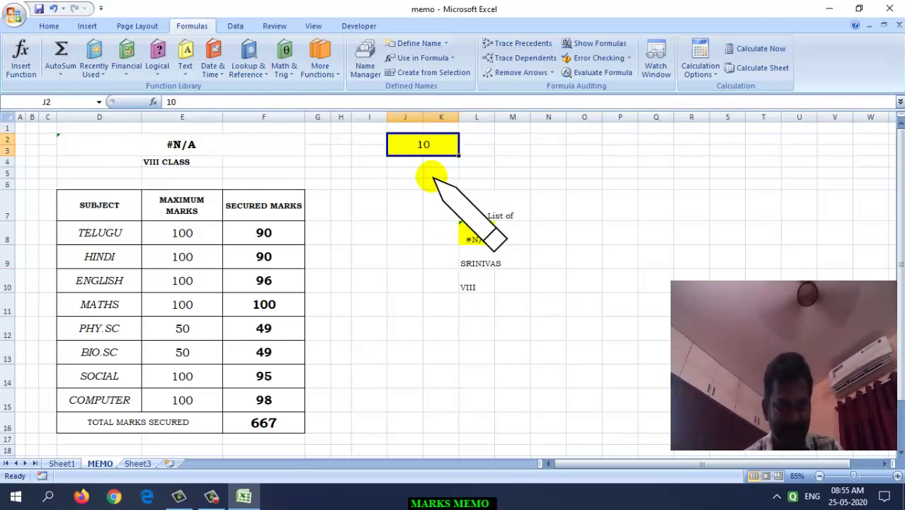
Enter serial number 1 in J2, verify F16's SUM total of 670, and bring up the Office menu.
type("1")
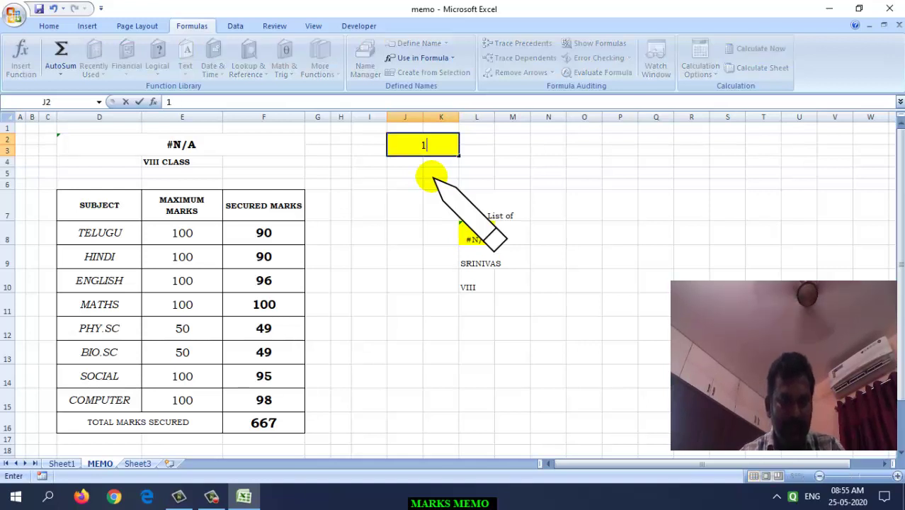
key("Return")
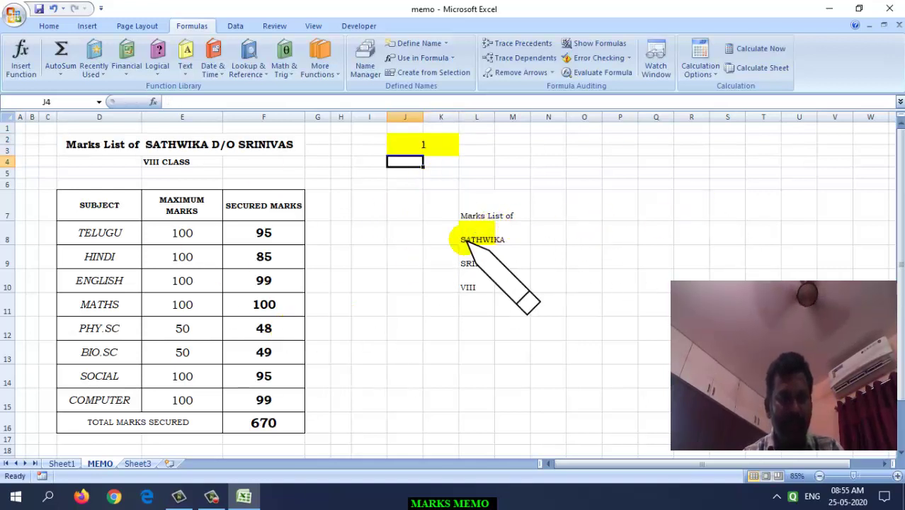
left_click(352, 347)
left_click(297, 424)
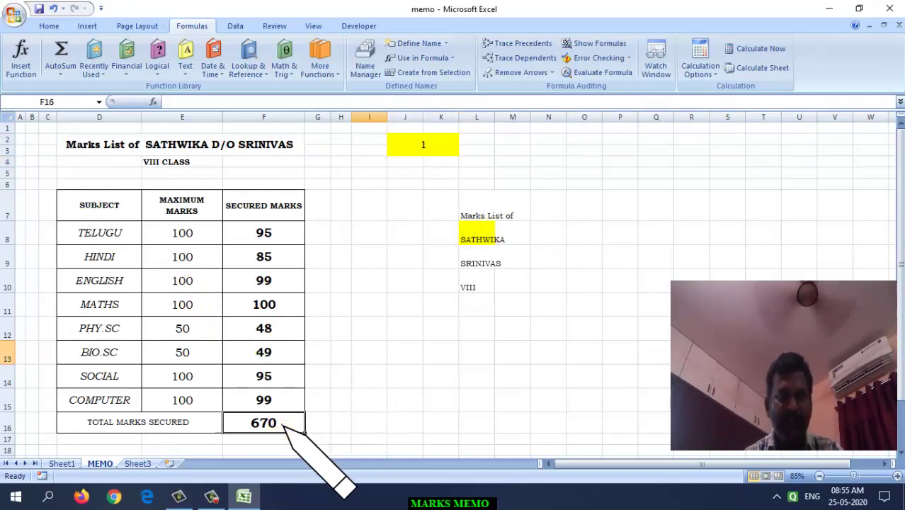
scroll(307, 358, "down", 2)
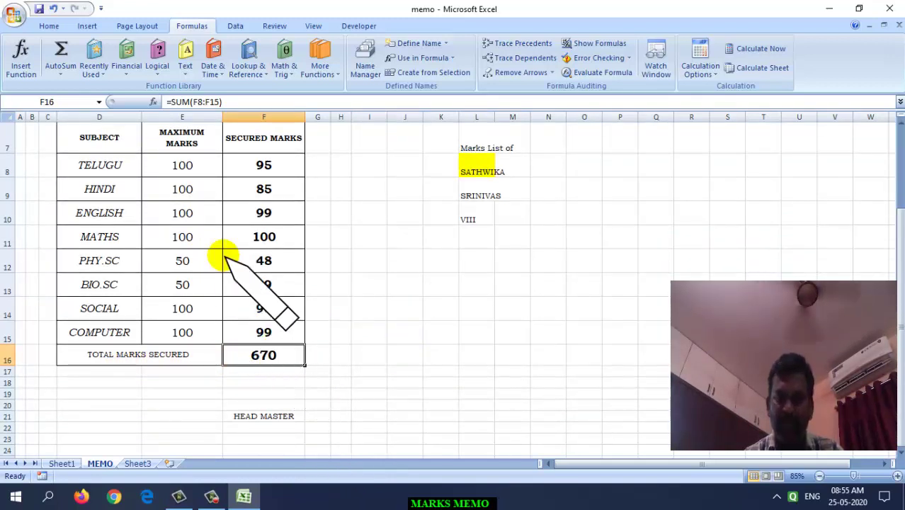
scroll(256, 170, "up", 1)
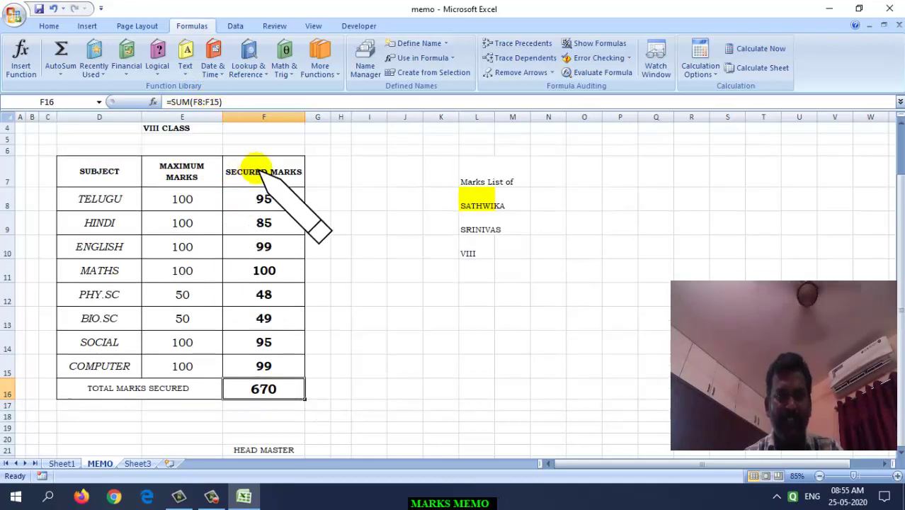
left_click(367, 388)
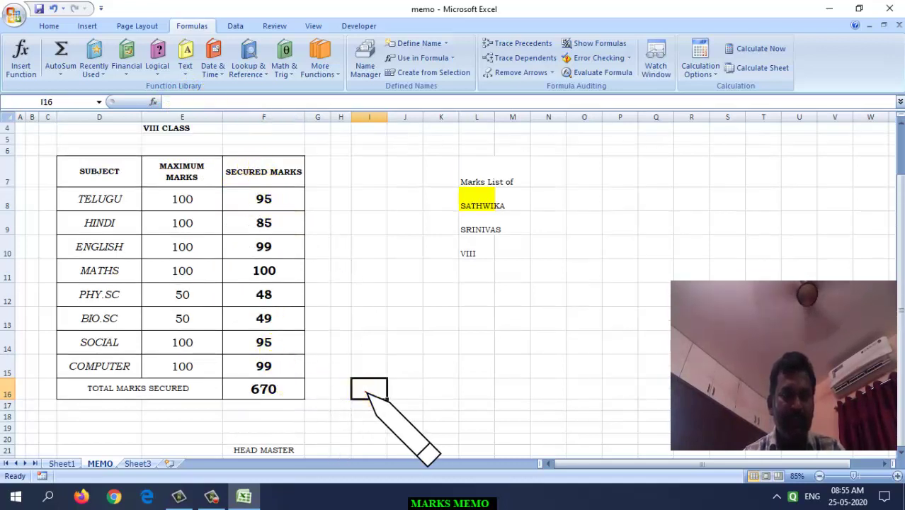
scroll(305, 388, "down", 1)
scroll(400, 300, "up", 1)
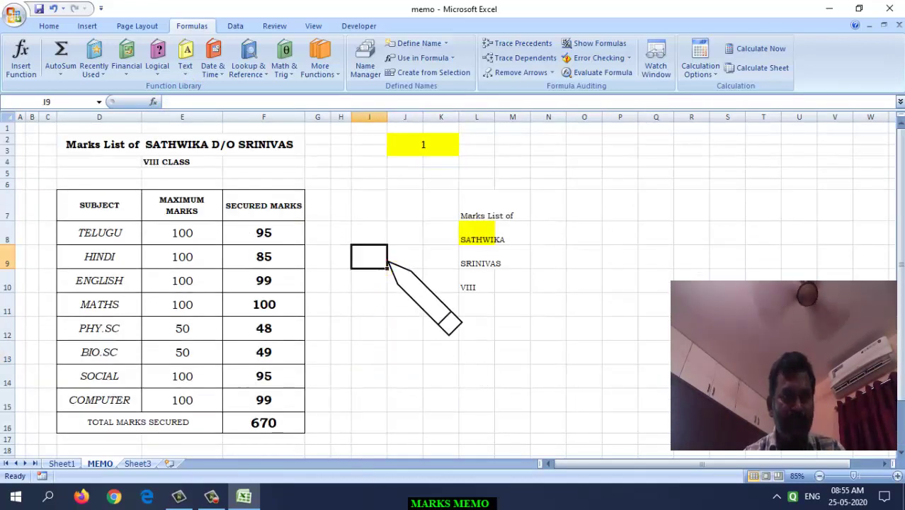
left_click(511, 327)
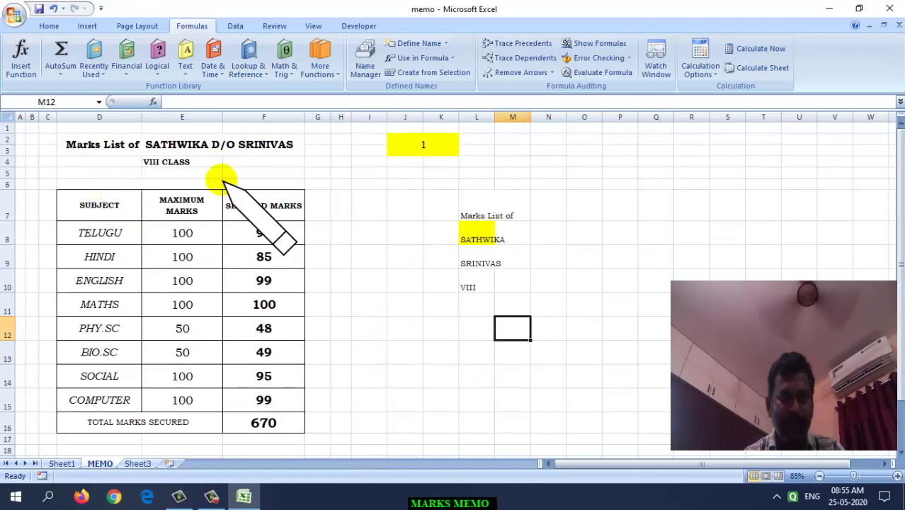
left_click(14, 14)
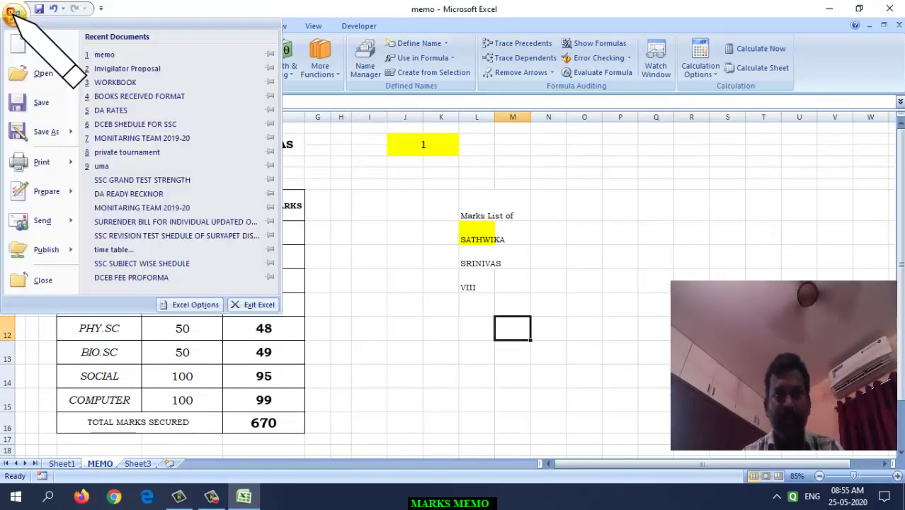
Print-preview the memo as a one-page printout, then close the preview.
mouse_move(34, 157)
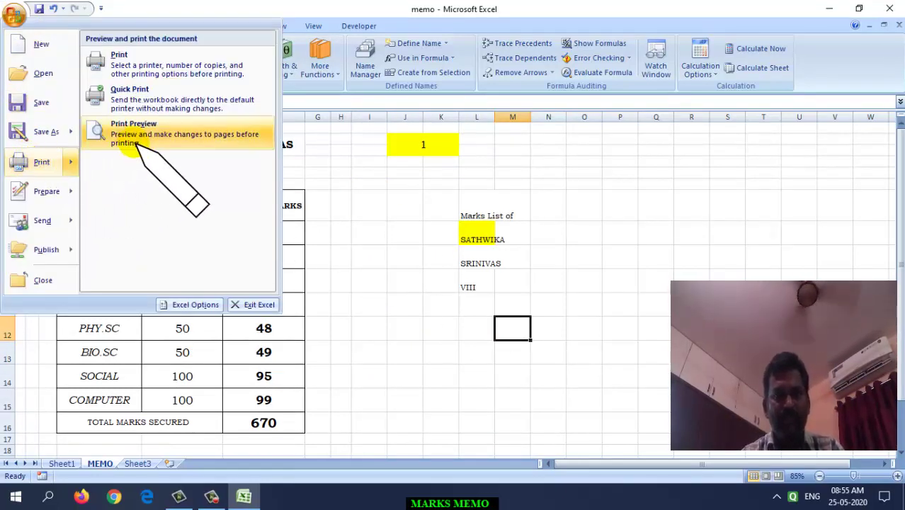
left_click(99, 124)
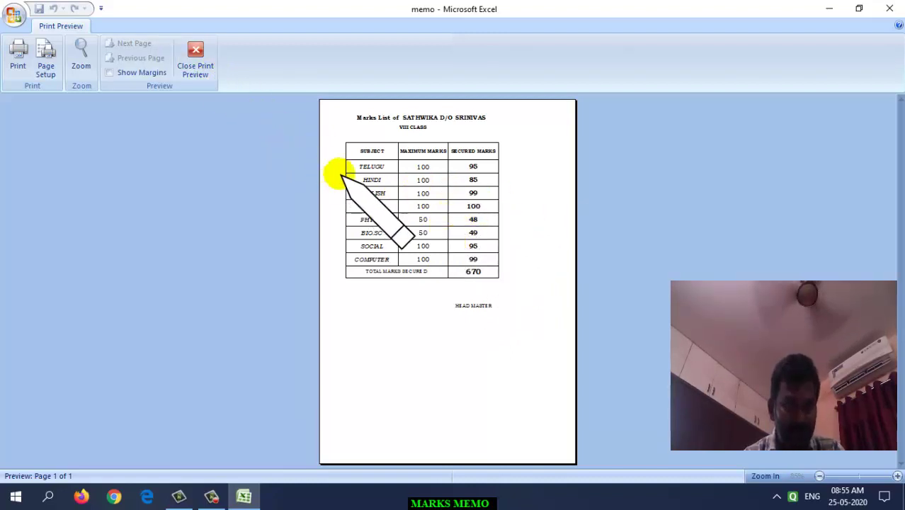
left_click(199, 62)
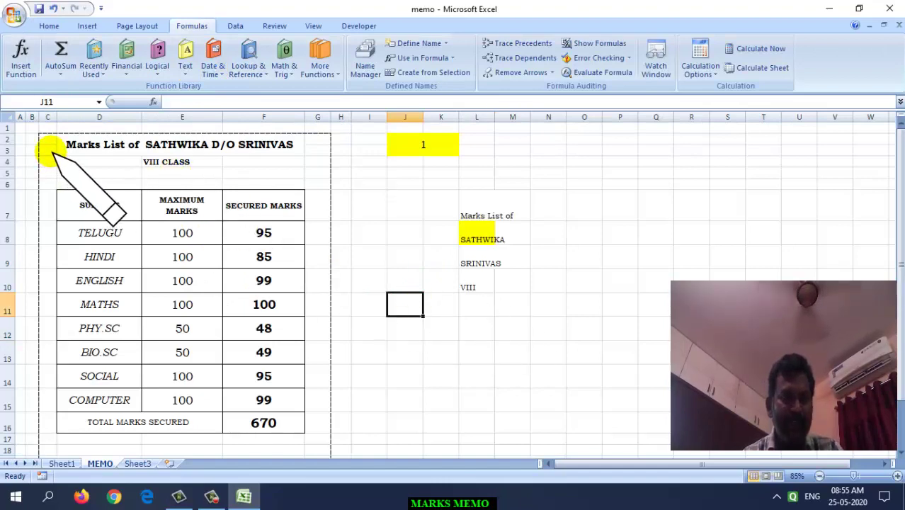
scroll(306, 376, "down", 2)
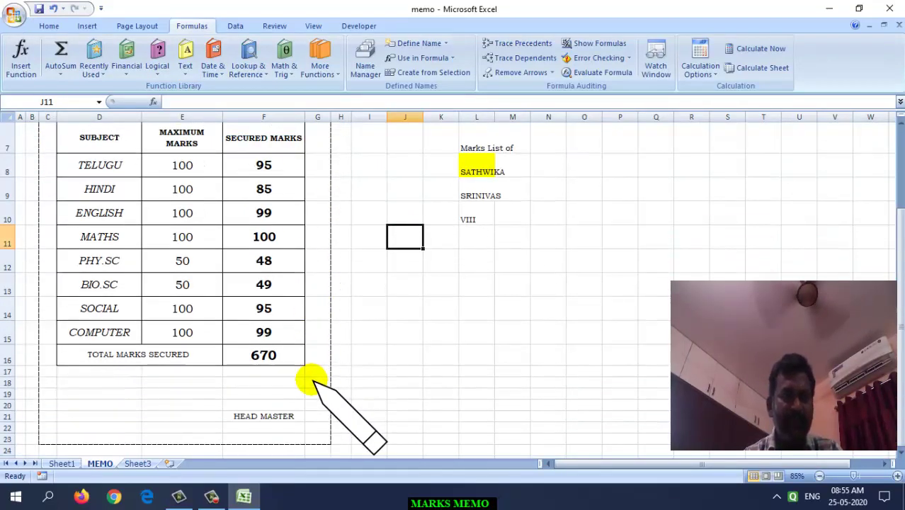
scroll(192, 368, "up", 1)
scroll(99, 342, "up", 1)
Show the Page Layout settings above the memo worksheet.
left_click(361, 202)
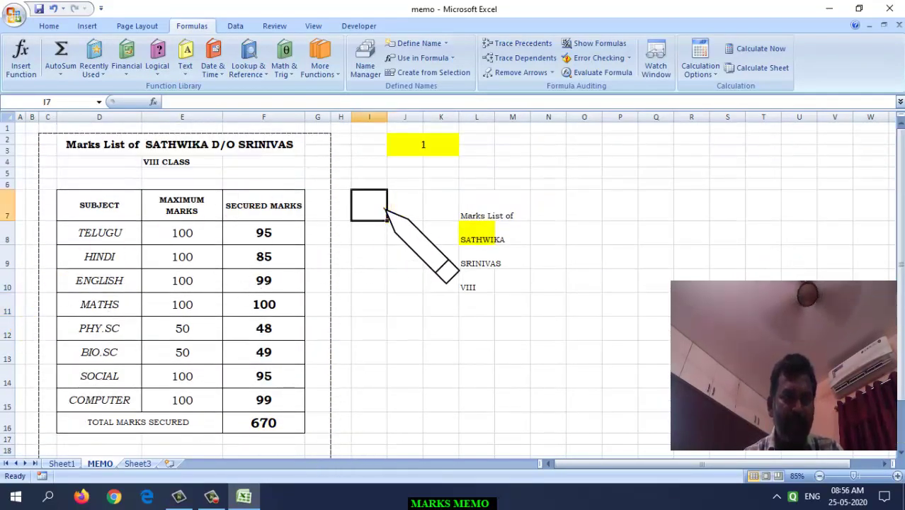
left_click(233, 178)
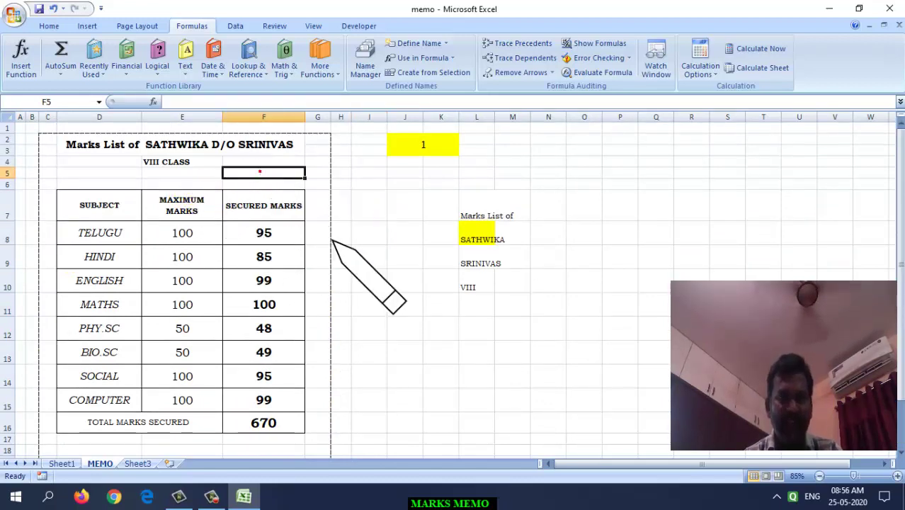
left_click(400, 304)
left_click(140, 25)
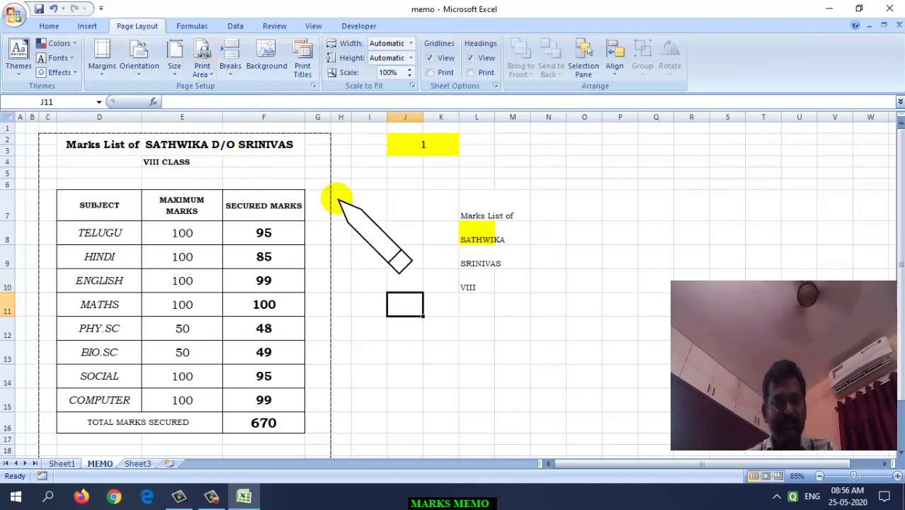
left_click(383, 203)
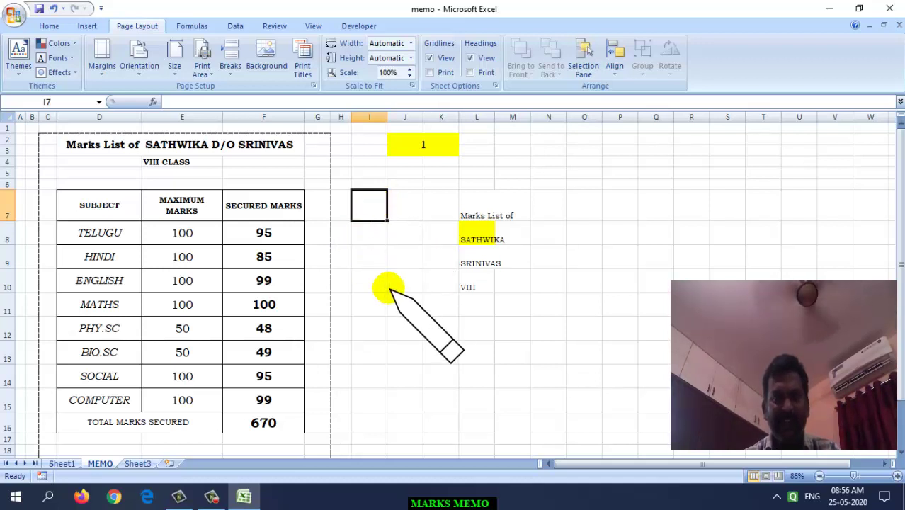
left_click(365, 283)
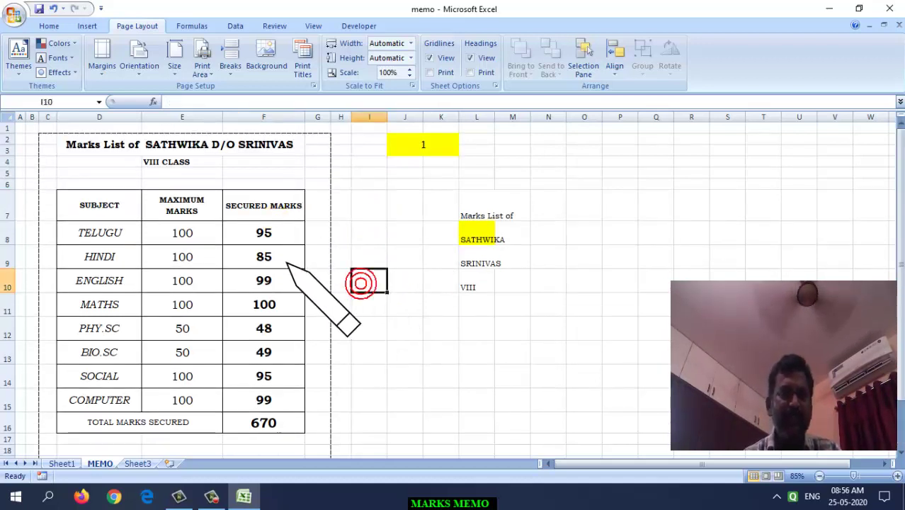
Review J2 and the L8 lookup formula, ending with cell C2 selected.
left_click(423, 146)
left_click(645, 238)
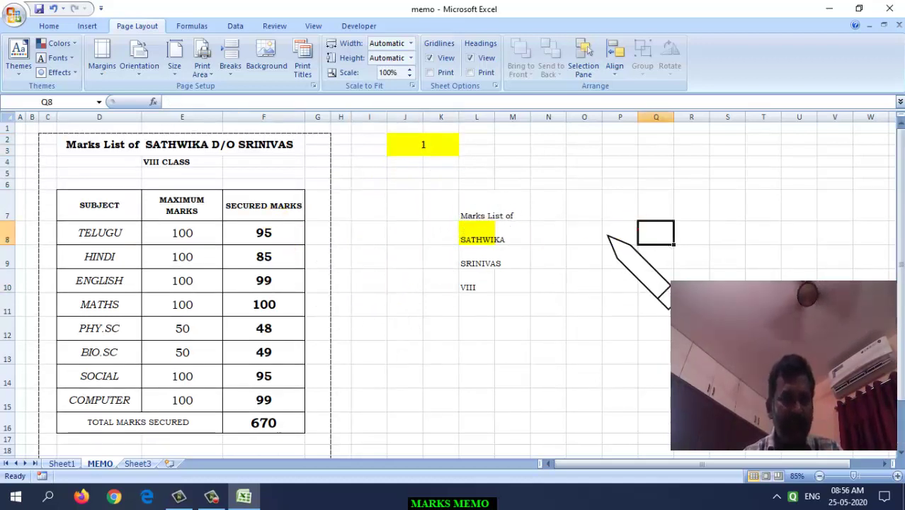
left_click(479, 228)
left_click(563, 308)
left_click(392, 249)
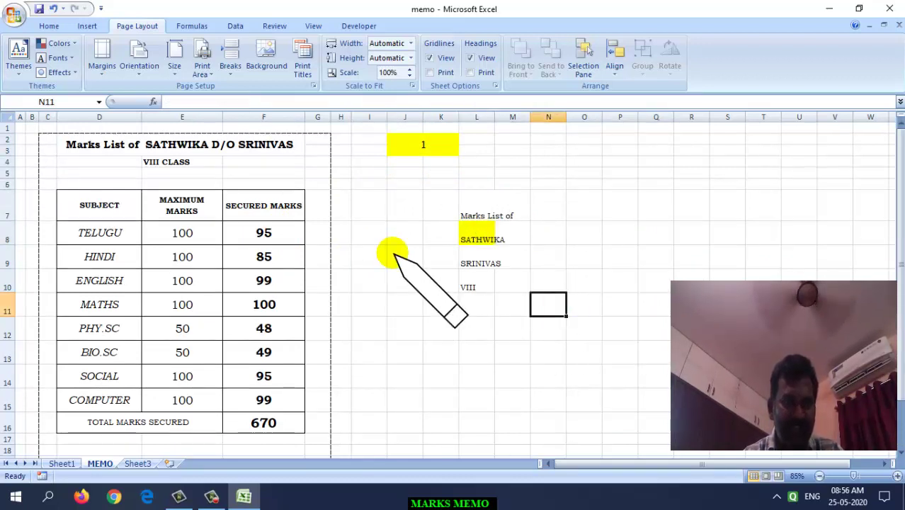
left_click(583, 324)
left_click(425, 252)
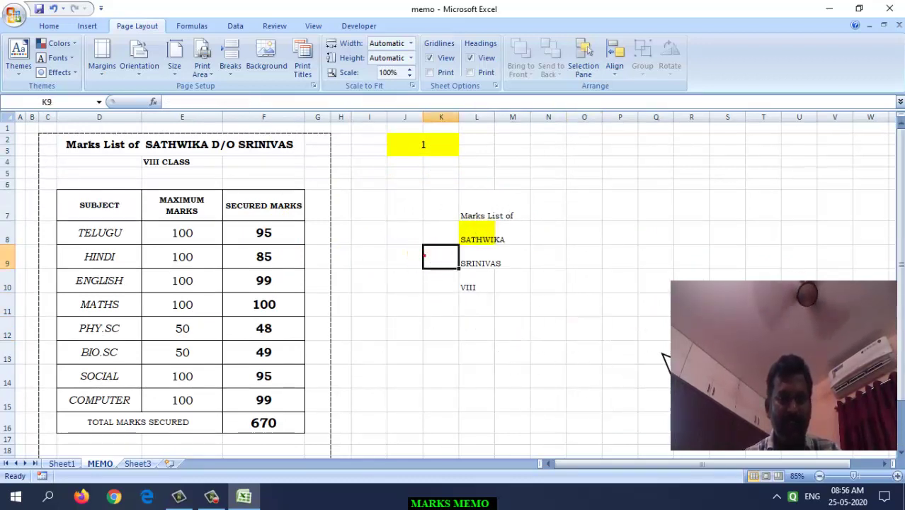
left_click(655, 351)
left_click(44, 139)
Clear the MEMO sheet's existing print area.
mouse_move(44, 139)
left_mouse_down()
mouse_move(321, 257)
mouse_move(319, 486)
left_mouse_up()
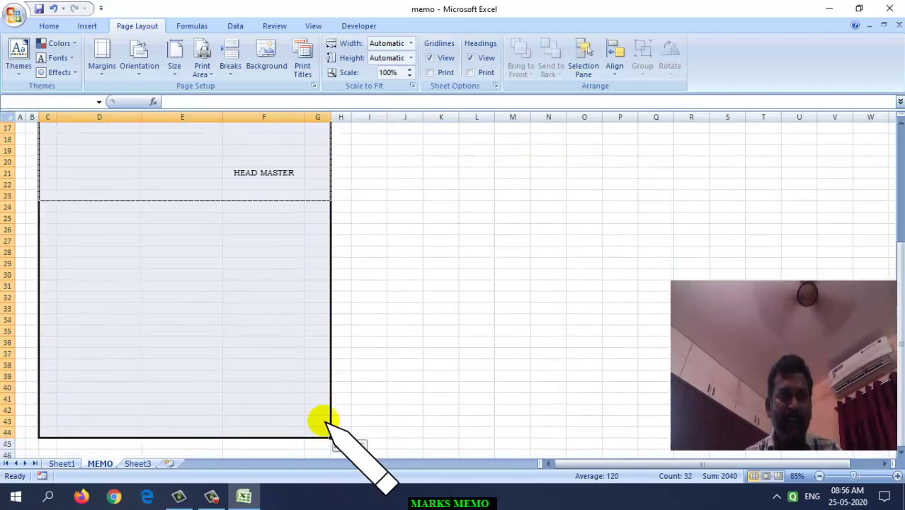
left_click_drag(319, 486, 317, 196)
scroll(325, 223, "up", 5)
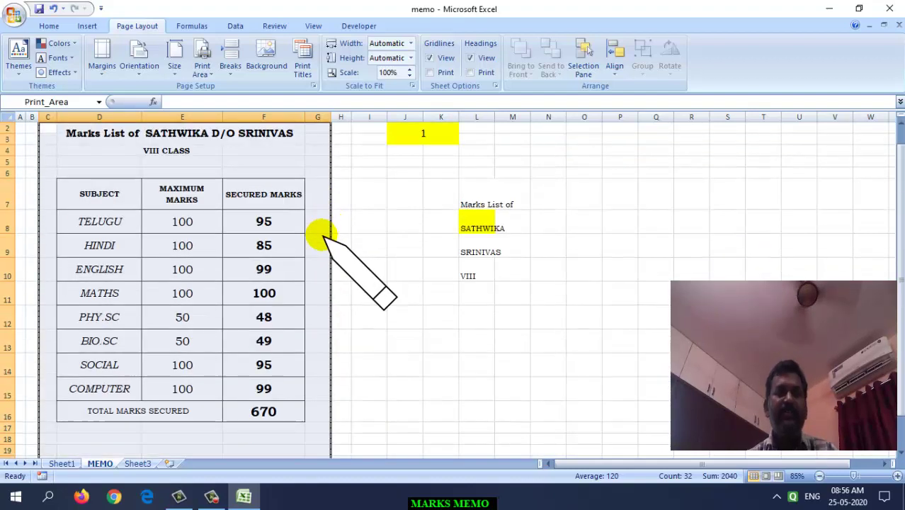
scroll(298, 205, "up", 1)
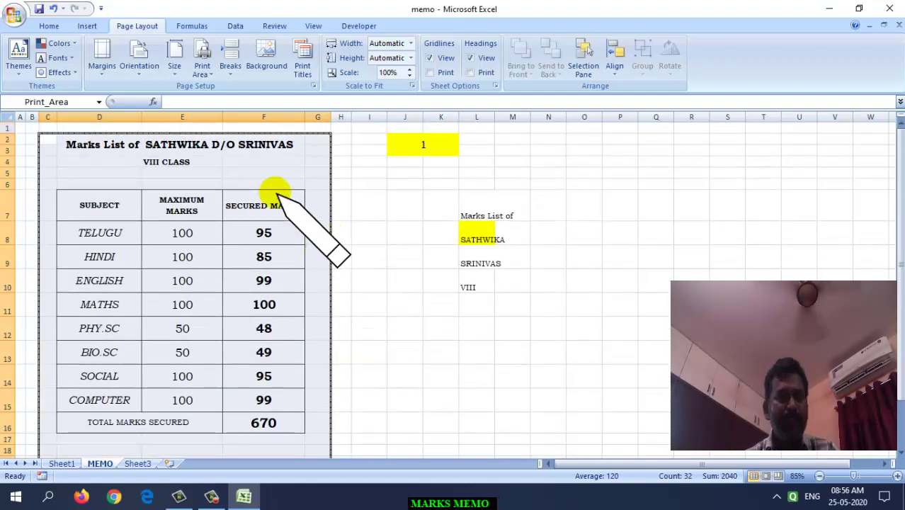
left_click(202, 63)
left_click(238, 104)
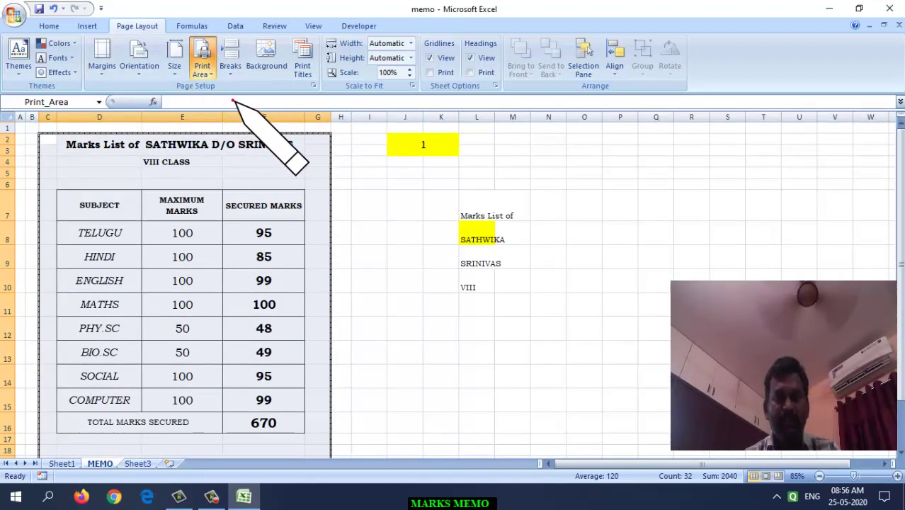
left_click(577, 280)
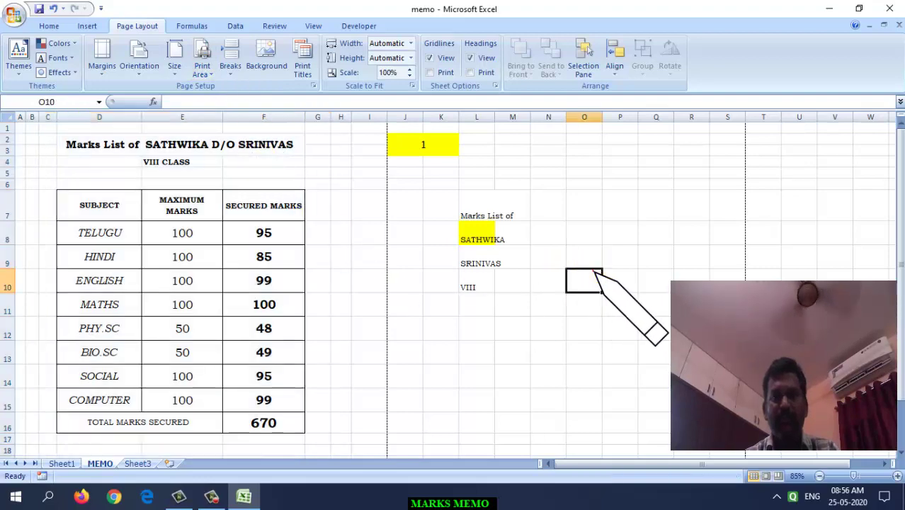
Print-preview the sheet, now two pages including the lookup helpers, then close the preview.
left_click(14, 14)
mouse_move(35, 162)
left_click(121, 140)
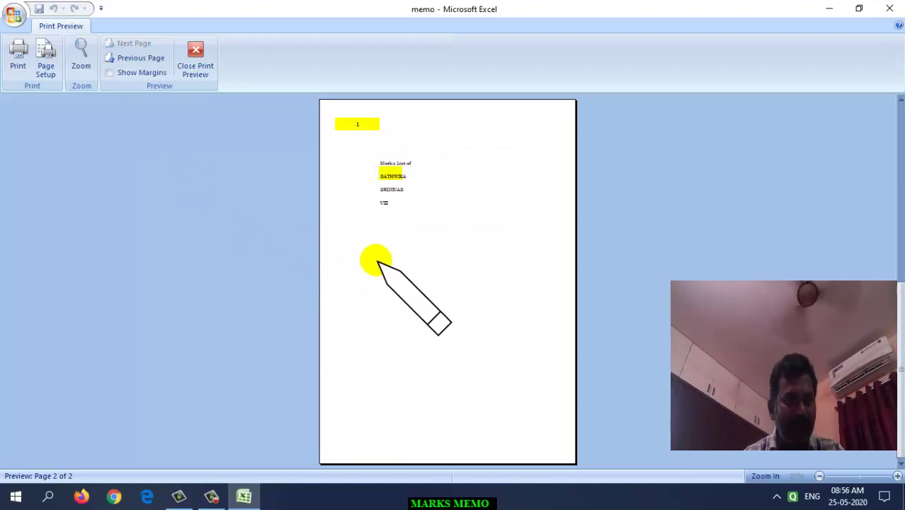
scroll(371, 259, "up", 1)
left_click(196, 57)
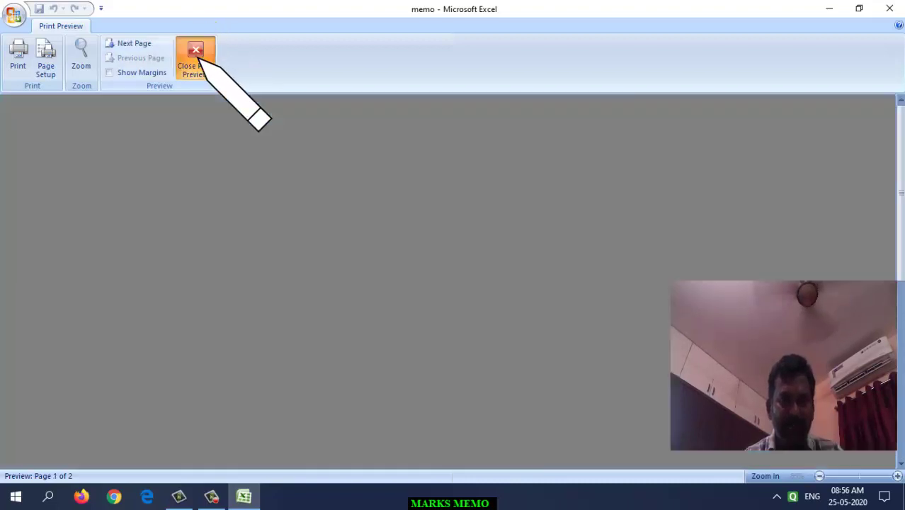
left_click(430, 197)
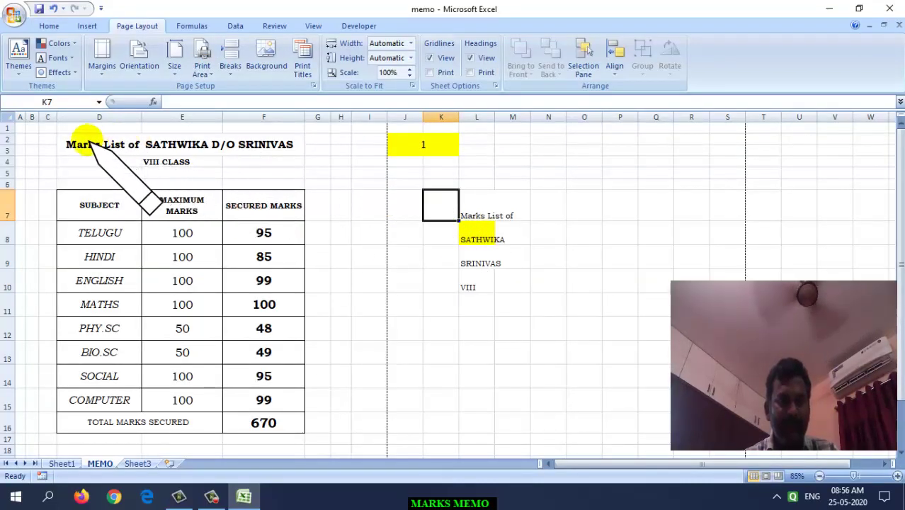
Set the print area to the memo block C2:H23.
left_click_drag(44, 138, 326, 186)
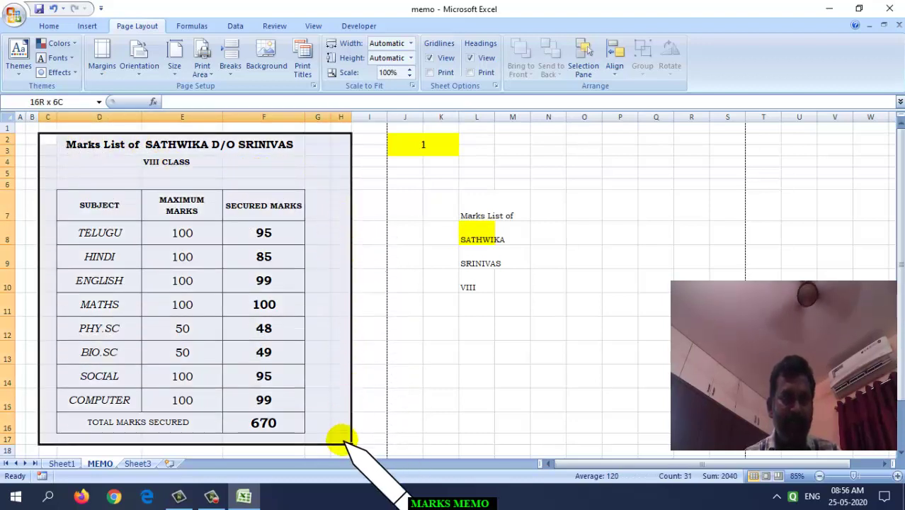
mouse_move(326, 185)
left_mouse_down()
mouse_move(343, 457)
mouse_move(341, 436)
left_mouse_up()
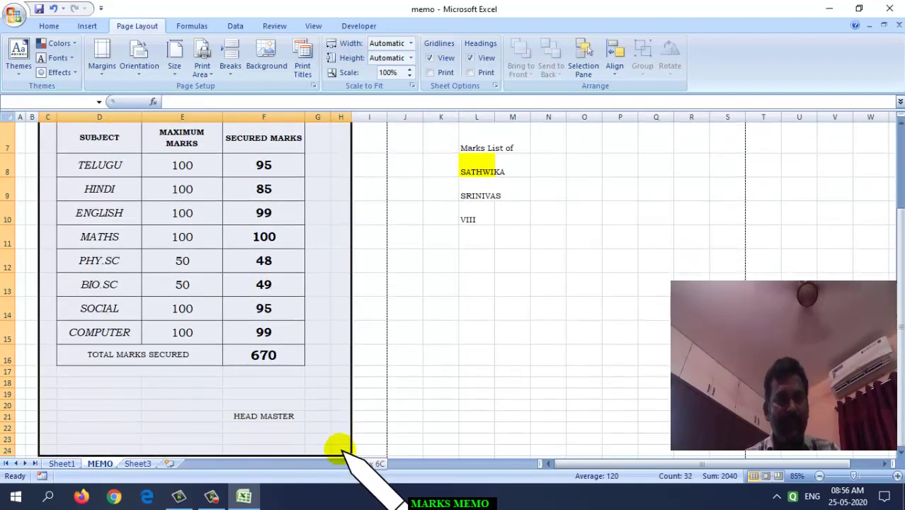
left_click(202, 64)
left_click(234, 87)
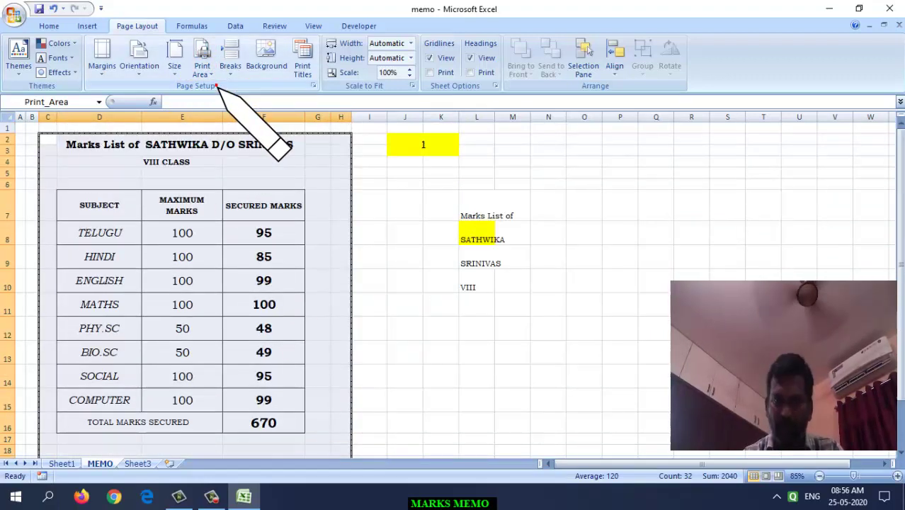
left_click(405, 280)
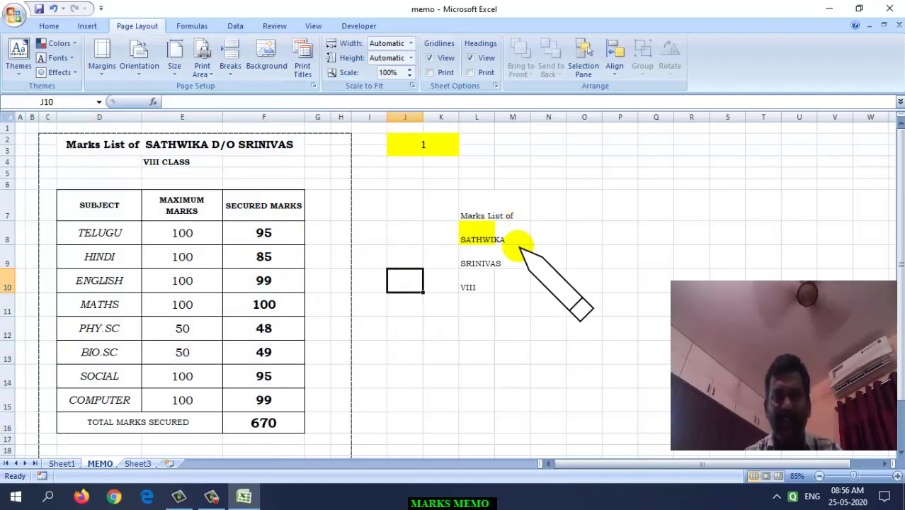
Review the helper lookup formulas in L7, L8 and L10, then select column L.
left_click(588, 261)
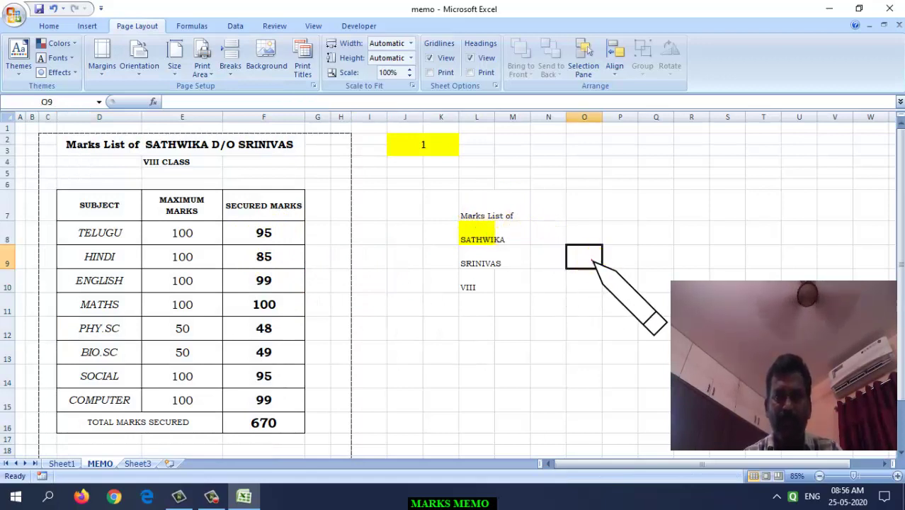
left_click(491, 209)
left_click(469, 282)
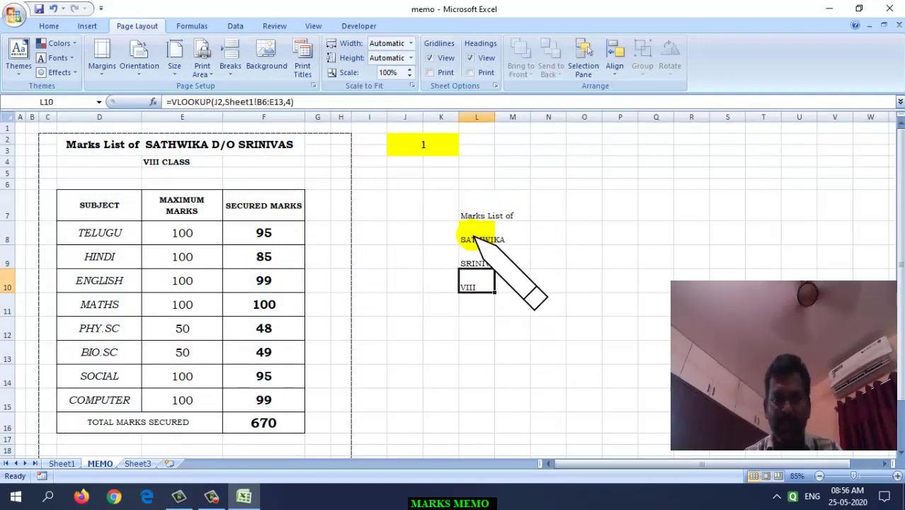
left_click(471, 237)
left_click(469, 282)
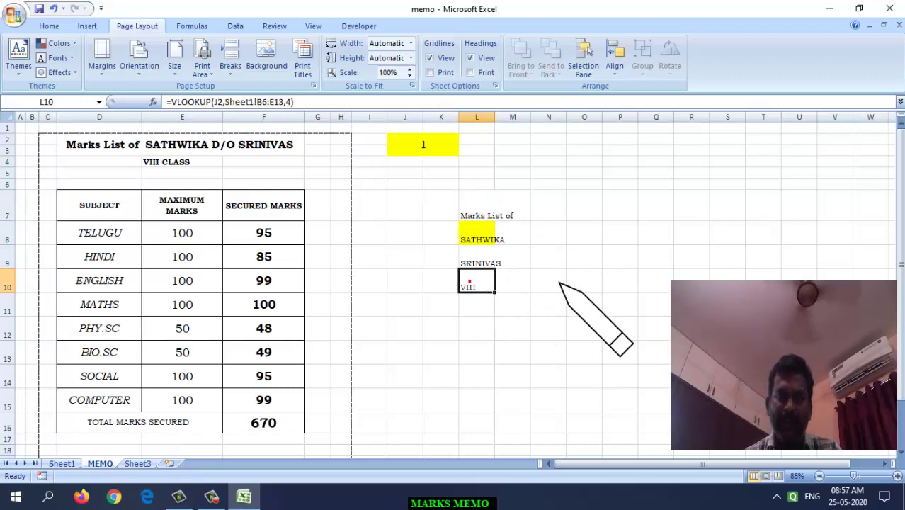
left_click(474, 117)
Hide helper column L and reselect the serial number cell J2.
right_click(473, 118)
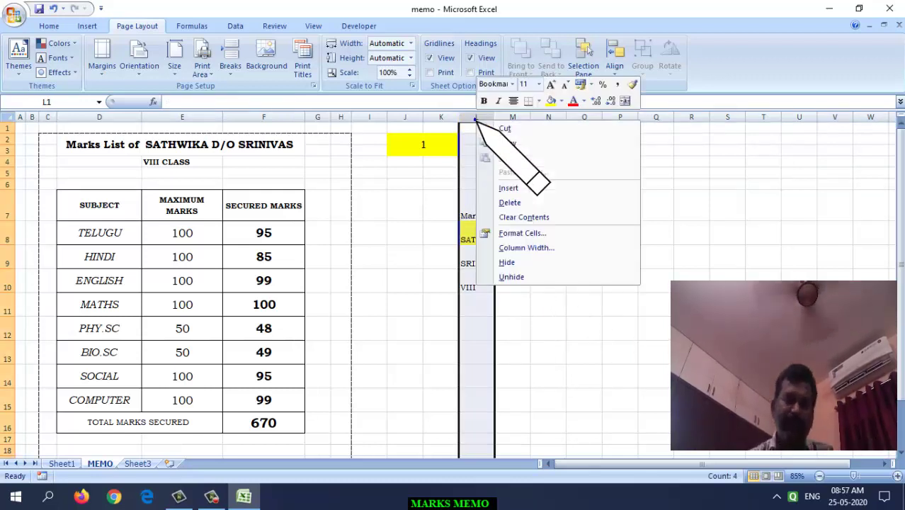
left_click(516, 261)
left_click(575, 305)
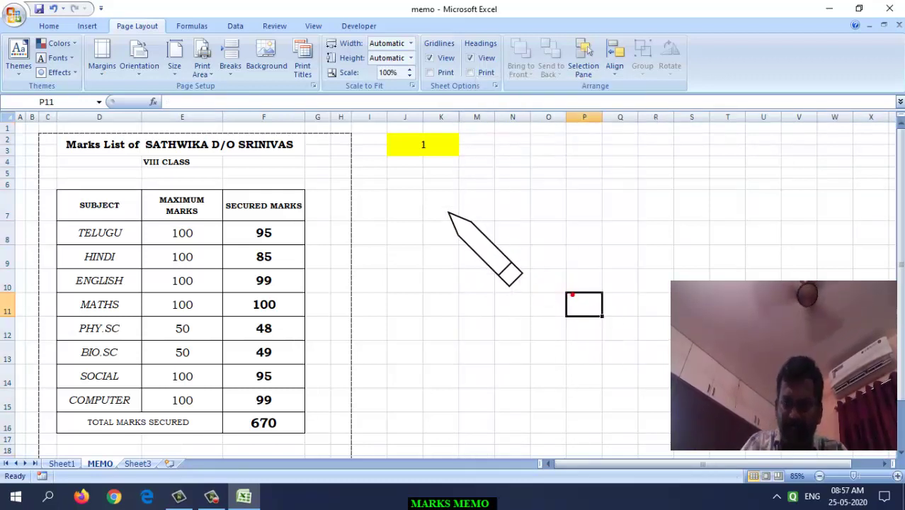
left_click(424, 144)
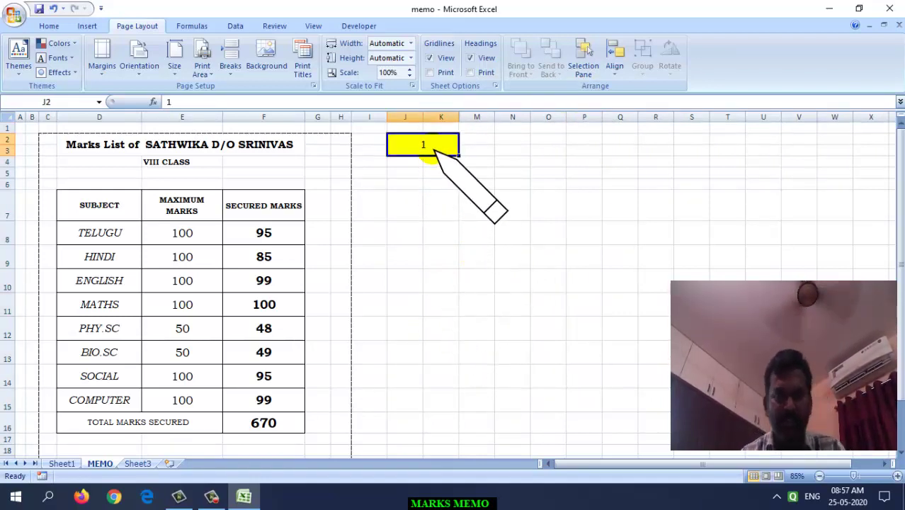
Enter serial number 2 in J2 so the memo totals 666.
type("2")
key("Return")
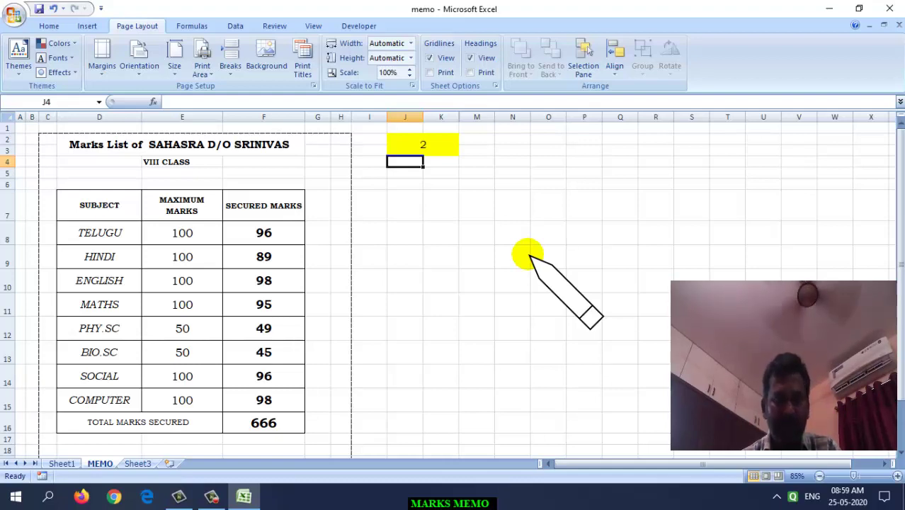
Close memo.xlsx without saving, refresh the desktop, and stop the screen recording.
left_click(890, 8)
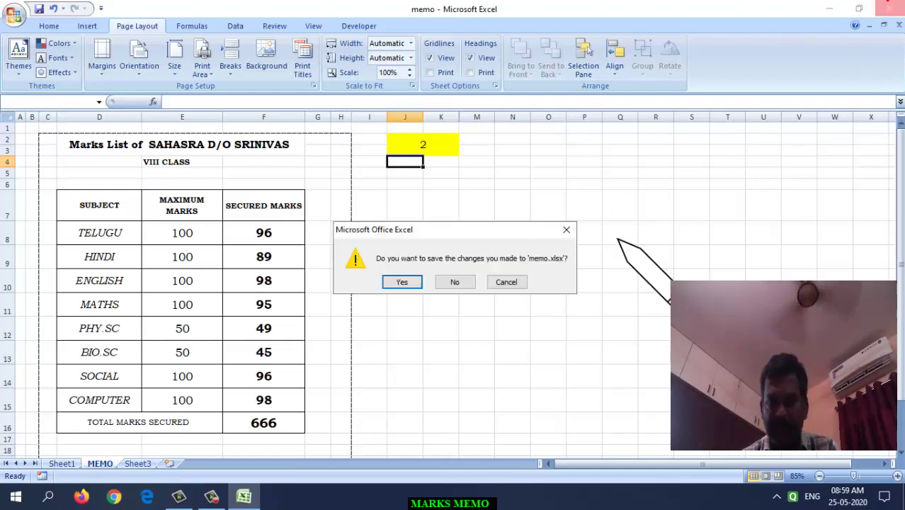
left_click(465, 282)
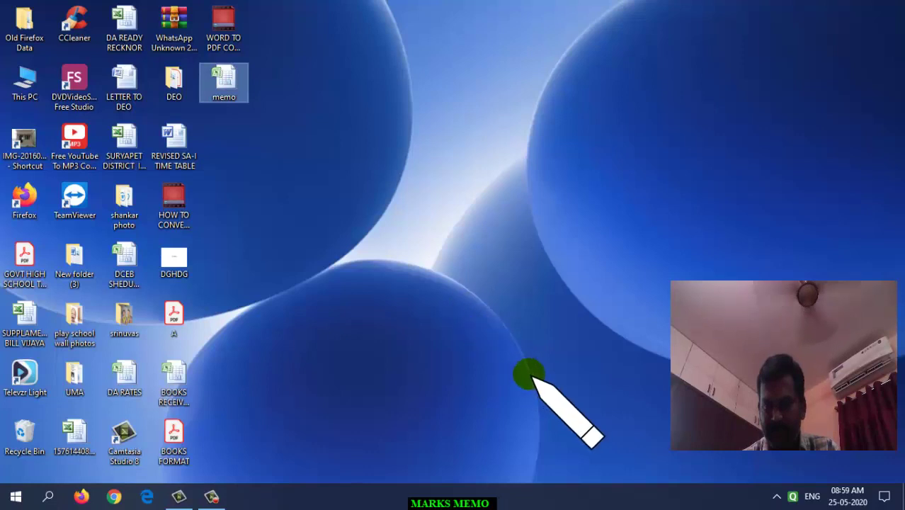
right_click(549, 227)
left_click(588, 263)
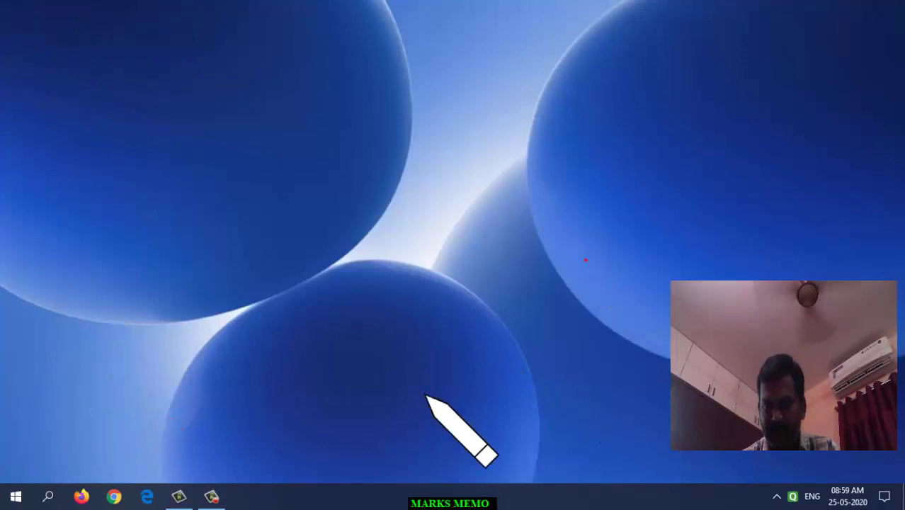
left_click(210, 499)
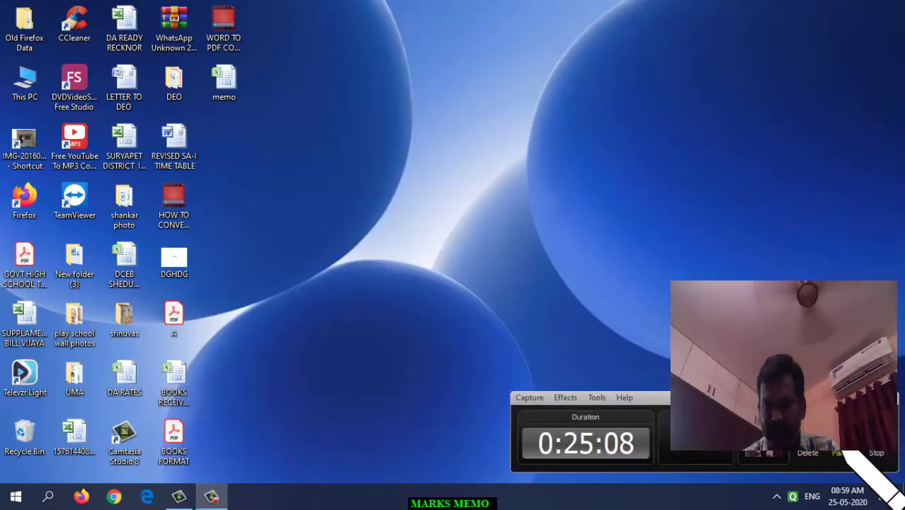
left_click(889, 452)
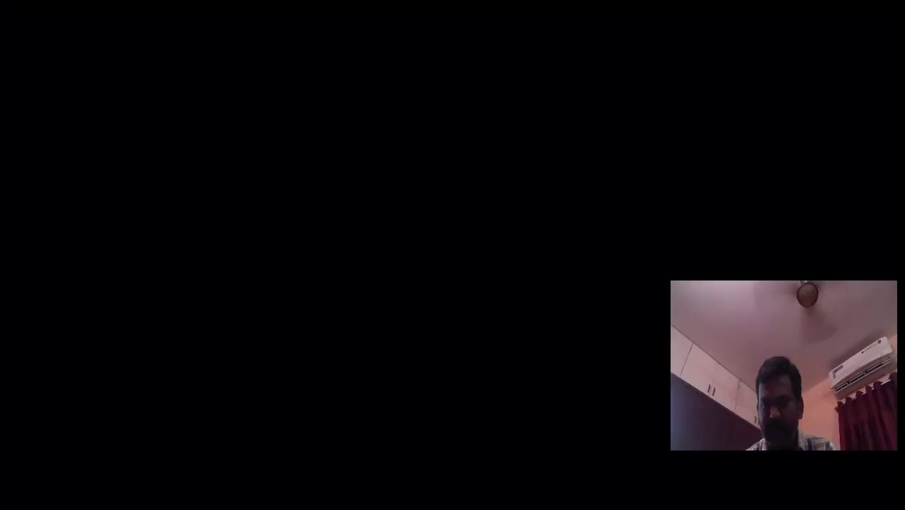